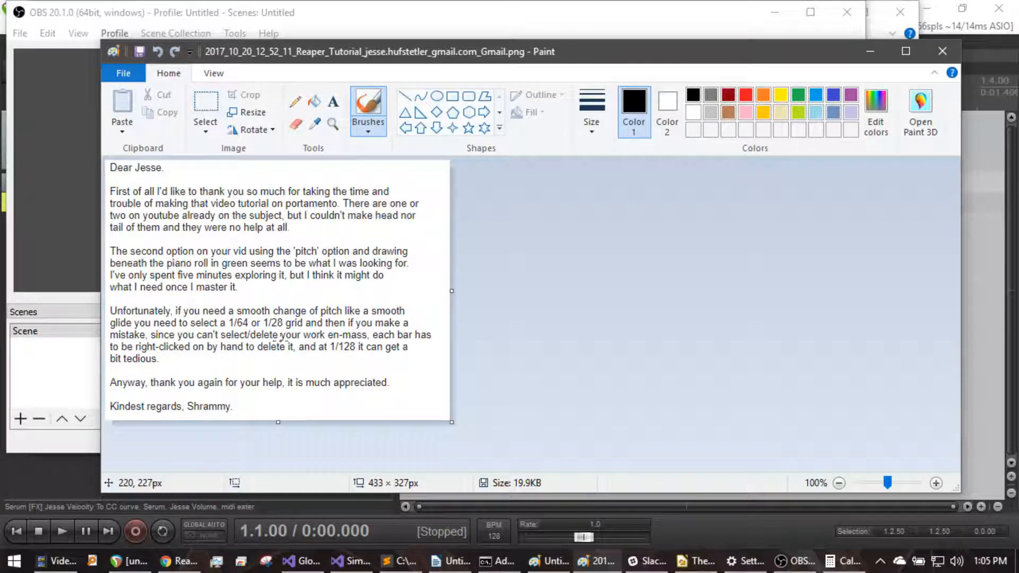
- Switch to REAPER, select the Serum track and draw a MIDI item on it from 1.1.00 to 1.3.00
{"action": "left_click", "coordinate": [38, 469]}
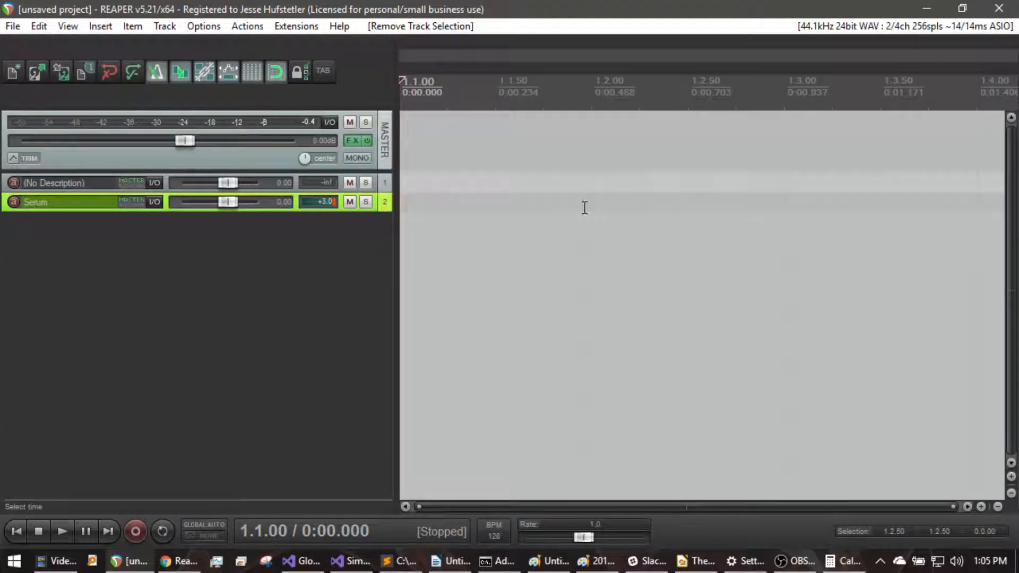
{"action": "left_click", "coordinate": [87, 204]}
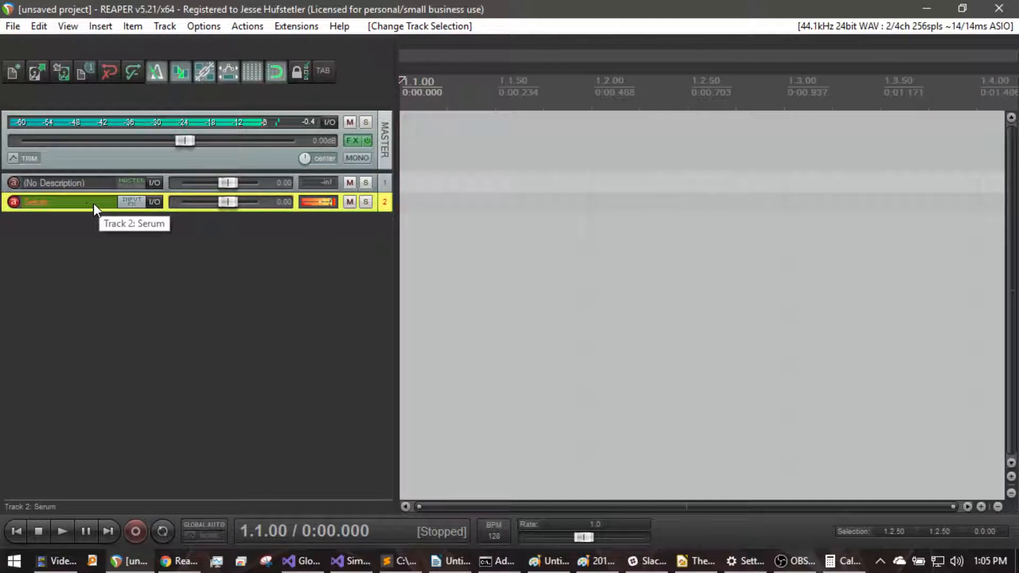
{"action": "left_click_drag", "start_coordinate": [416, 201], "coordinate": [784, 209]}
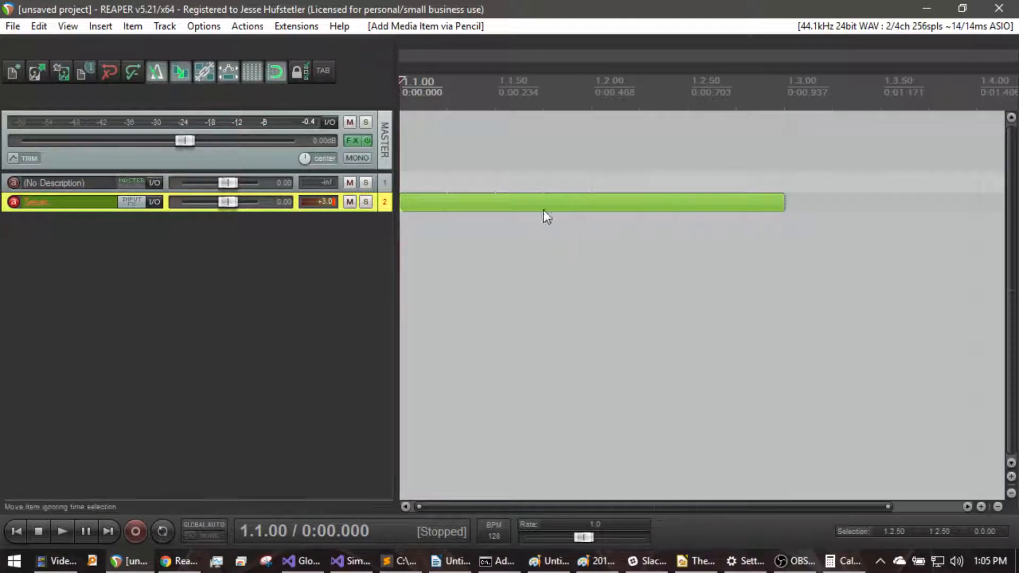
- Open the Serum track's FX chain, initialize the synth's preset and close the FX window
{"action": "key", "text": "f"}
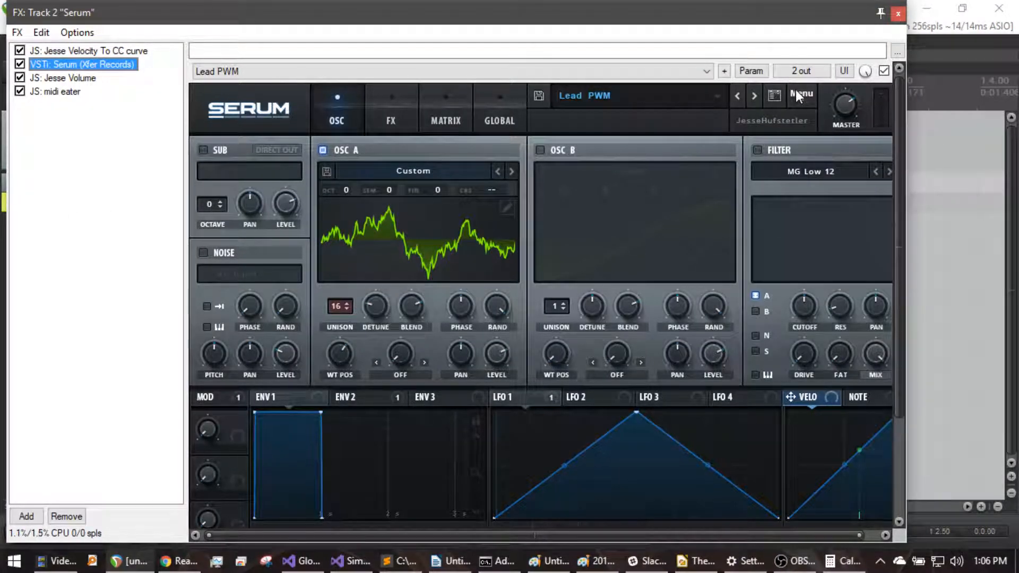
{"action": "double_click", "coordinate": [767, 21]}
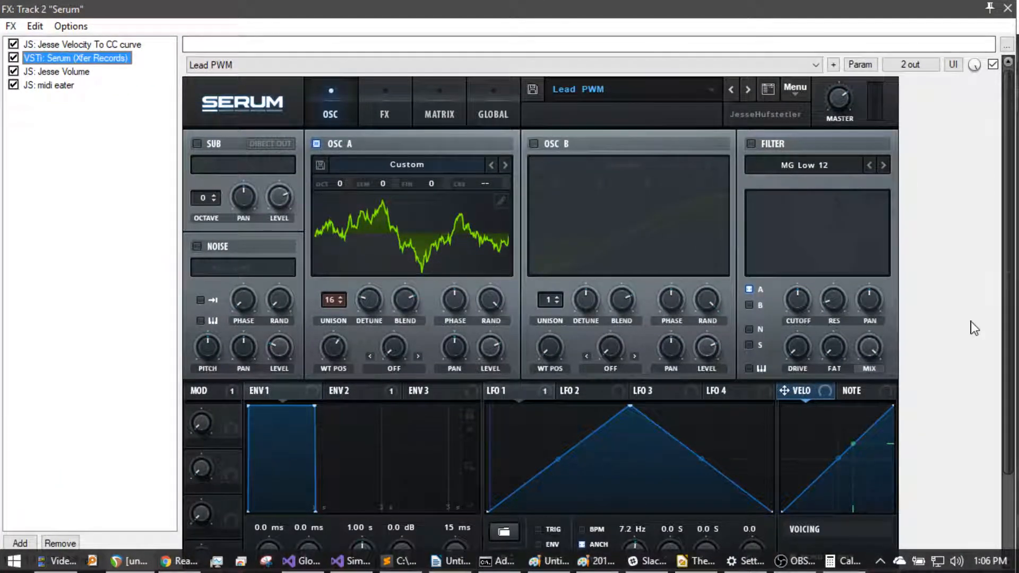
{"action": "left_click", "coordinate": [795, 89]}
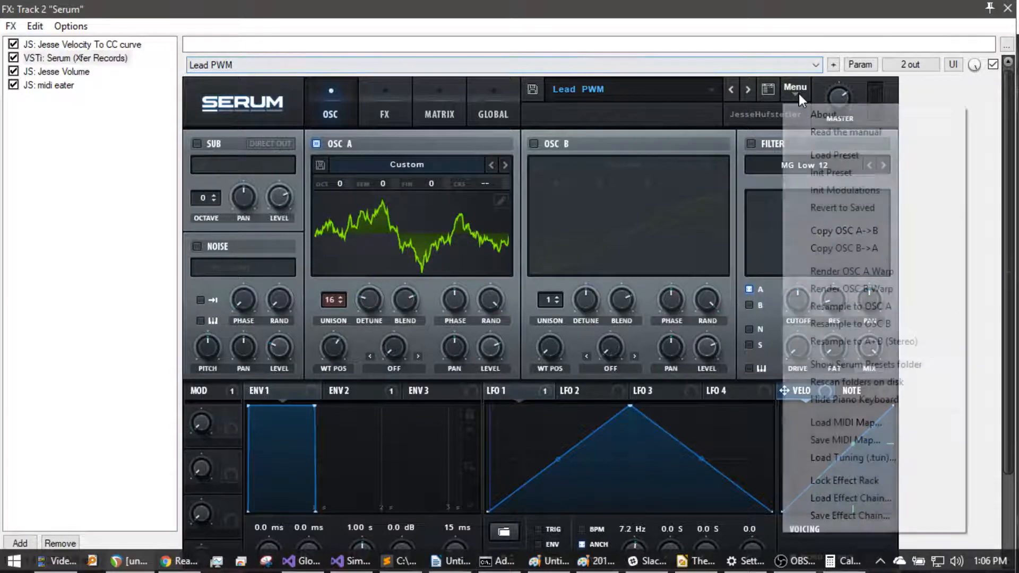
{"action": "left_click", "coordinate": [839, 172]}
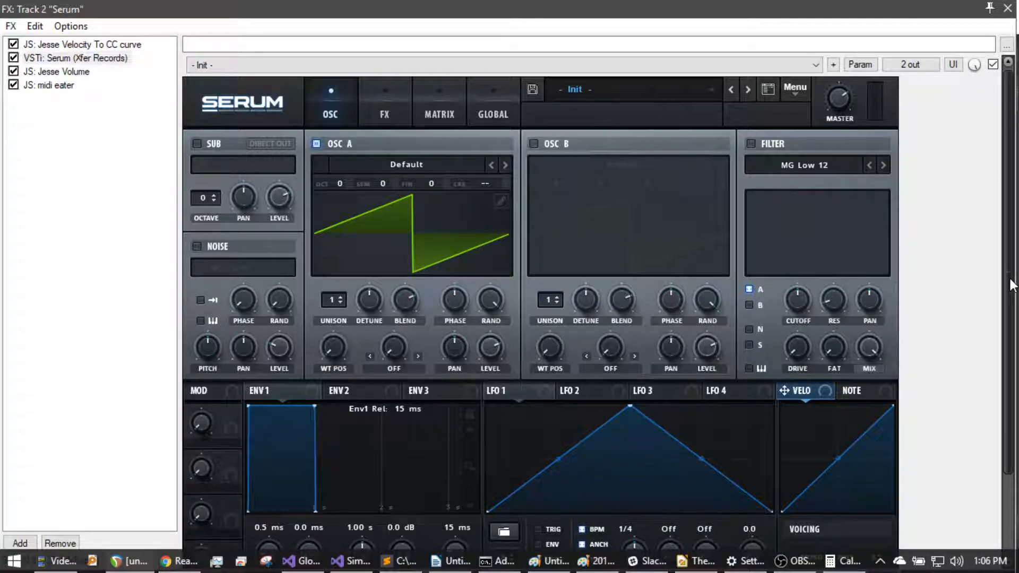
{"action": "left_click_drag", "start_coordinate": [1007, 170], "coordinate": [1014, 423]}
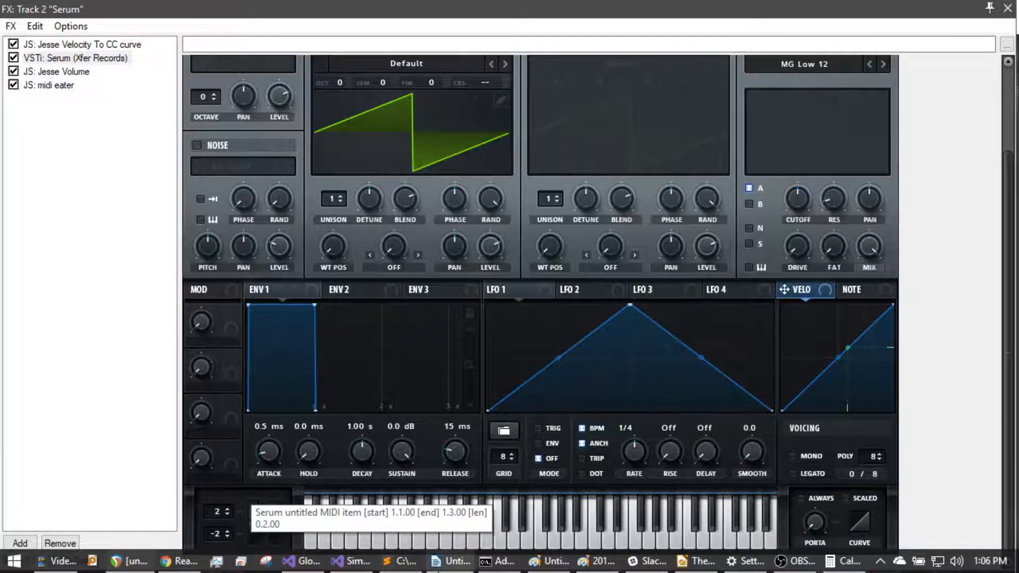
{"action": "left_click", "coordinate": [1006, 8]}
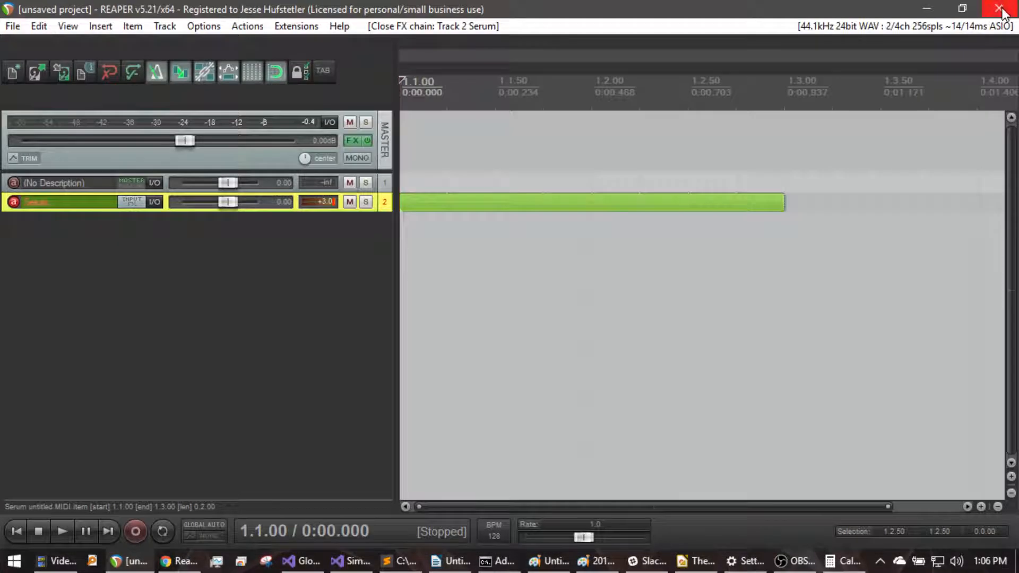
- Open the new MIDI item in a maximized MIDI editor and draw a C4 note from the item start to about 1.2.33
{"action": "left_click", "coordinate": [432, 209]}
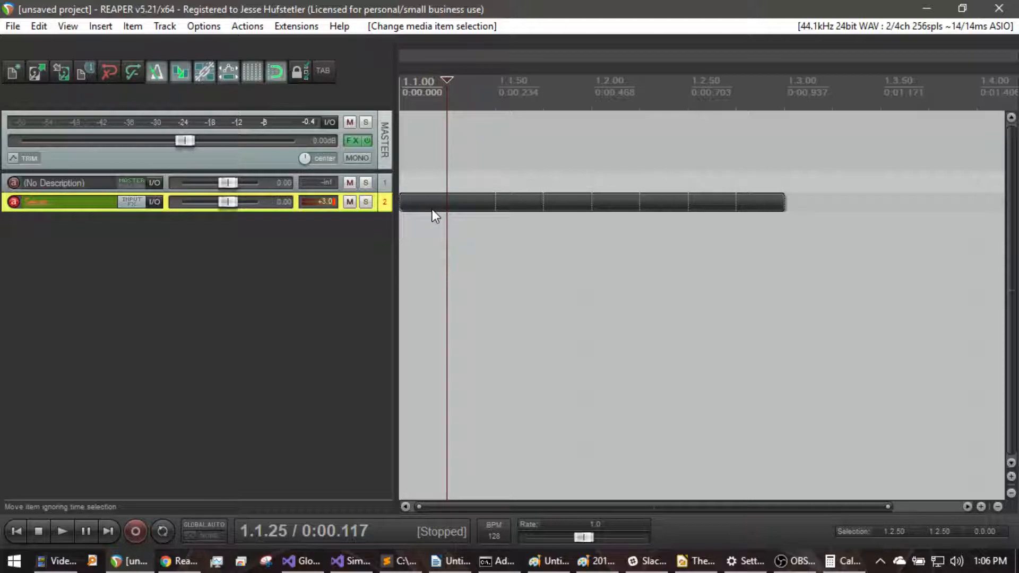
{"action": "double_click", "coordinate": [435, 214]}
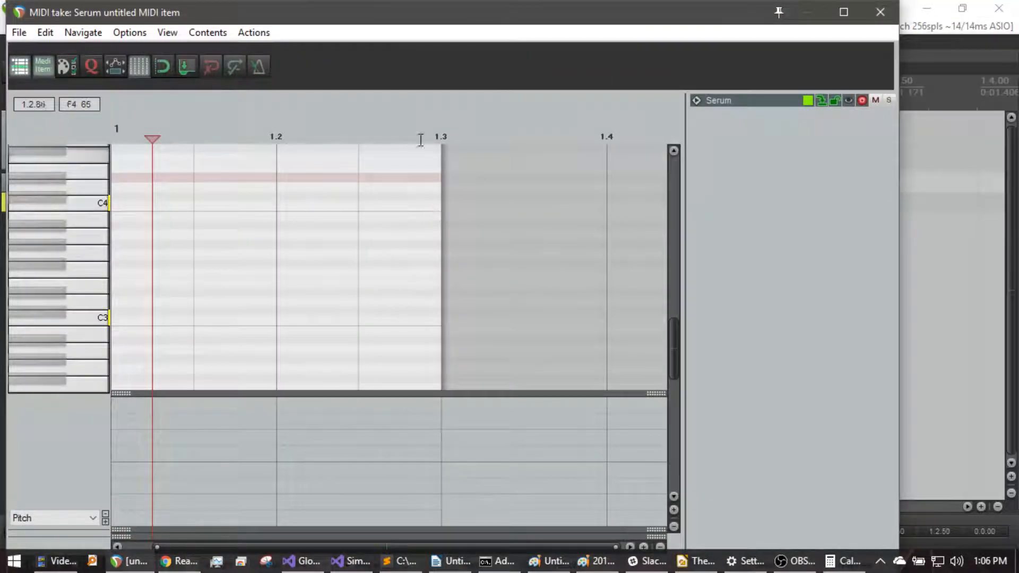
{"action": "double_click", "coordinate": [345, 12]}
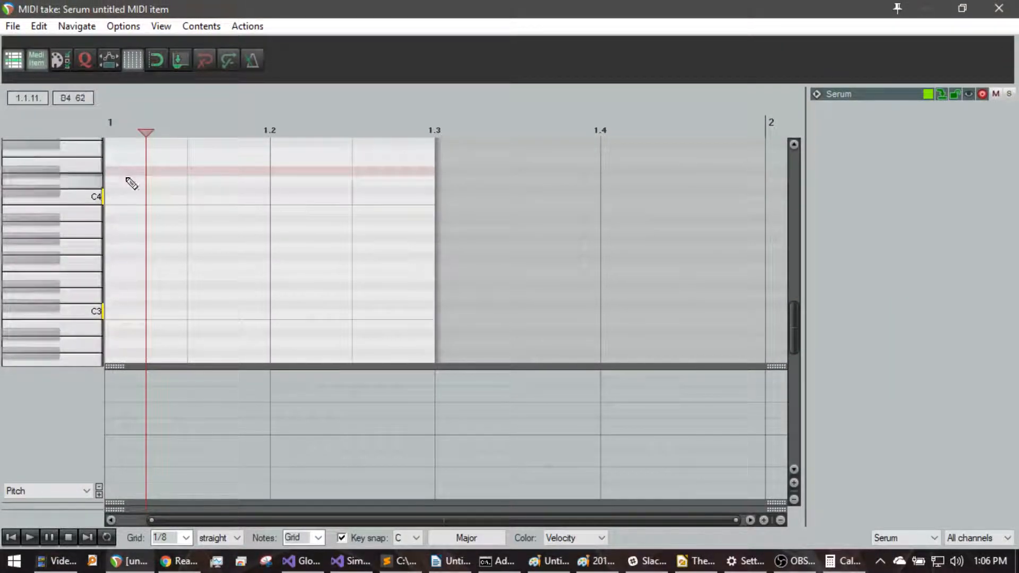
{"action": "left_click_drag", "start_coordinate": [128, 200], "coordinate": [348, 204]}
{"action": "left_click_drag", "start_coordinate": [284, 202], "coordinate": [264, 201]}
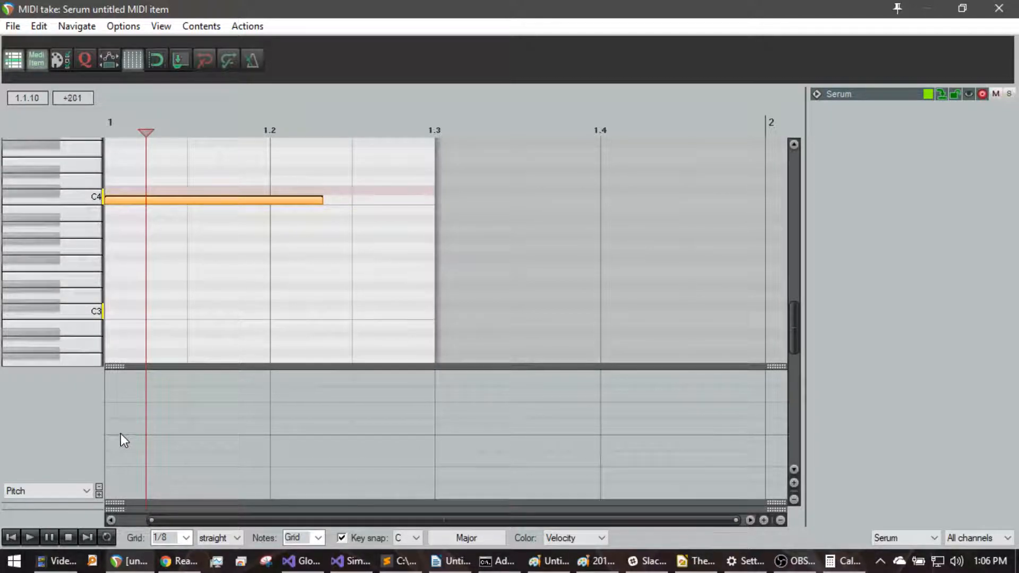
- Draw a wavy freehand pitch-bend curve beneath the C4 note, then marquee-select its events and delete them together
{"action": "mouse_move", "coordinate": [123, 438]}
{"action": "left_mouse_down"}
{"action": "mouse_move", "coordinate": [158, 410]}
{"action": "mouse_move", "coordinate": [196, 457]}
{"action": "mouse_move", "coordinate": [234, 442]}
{"action": "mouse_move", "coordinate": [231, 416]}
{"action": "mouse_move", "coordinate": [333, 440]}
{"action": "left_mouse_up"}
{"action": "left_click_drag", "start_coordinate": [170, 415], "coordinate": [362, 467]}
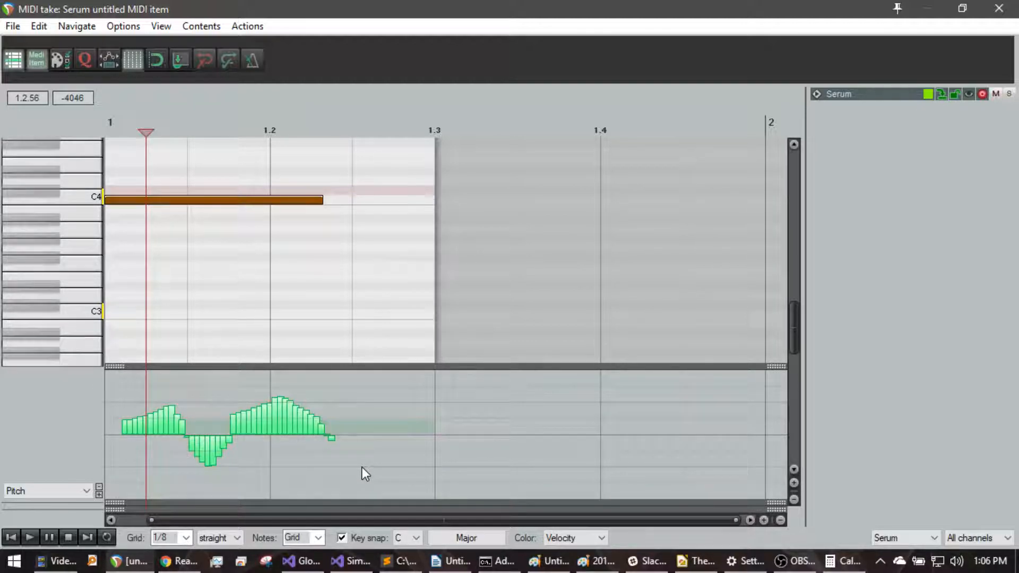
{"action": "left_click_drag", "start_coordinate": [113, 384], "coordinate": [438, 477]}
{"action": "left_click_drag", "start_coordinate": [111, 379], "coordinate": [397, 486]}
{"action": "key", "text": "Delete"}
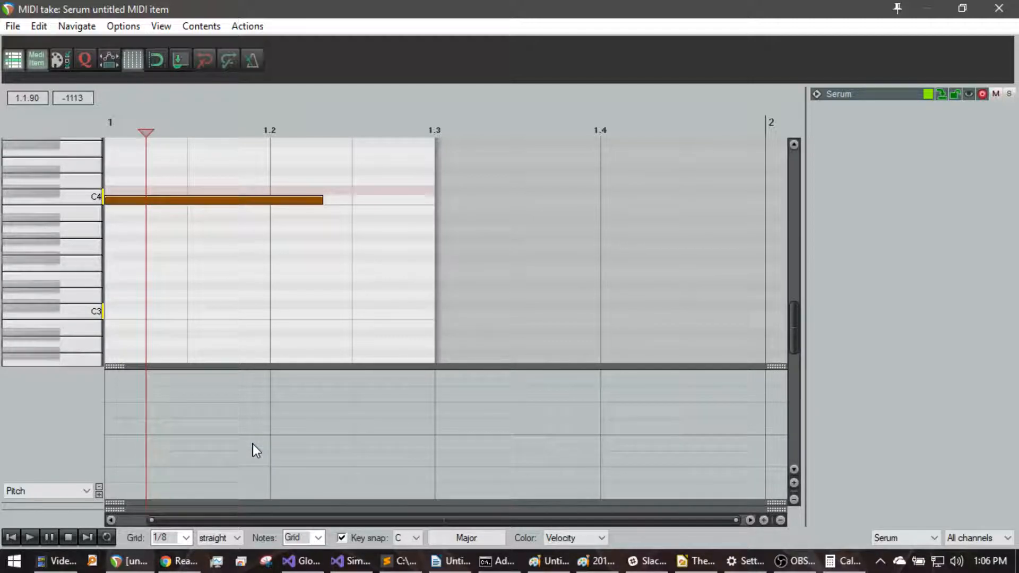
- Check the recording in OBS, review the viewer's message in Paint and return to the MIDI editor
{"action": "left_click", "coordinate": [796, 561]}
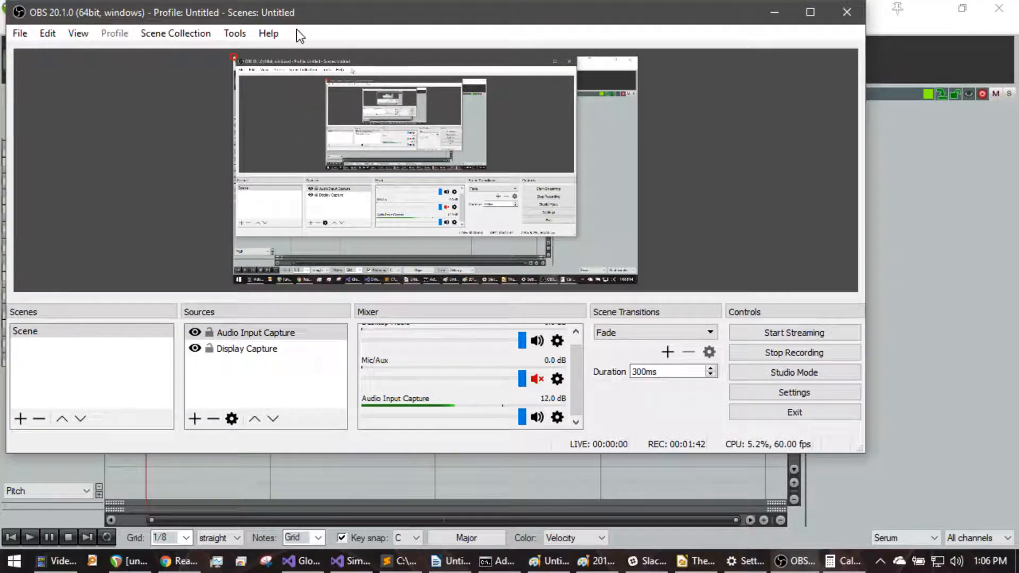
{"action": "left_click", "coordinate": [776, 10]}
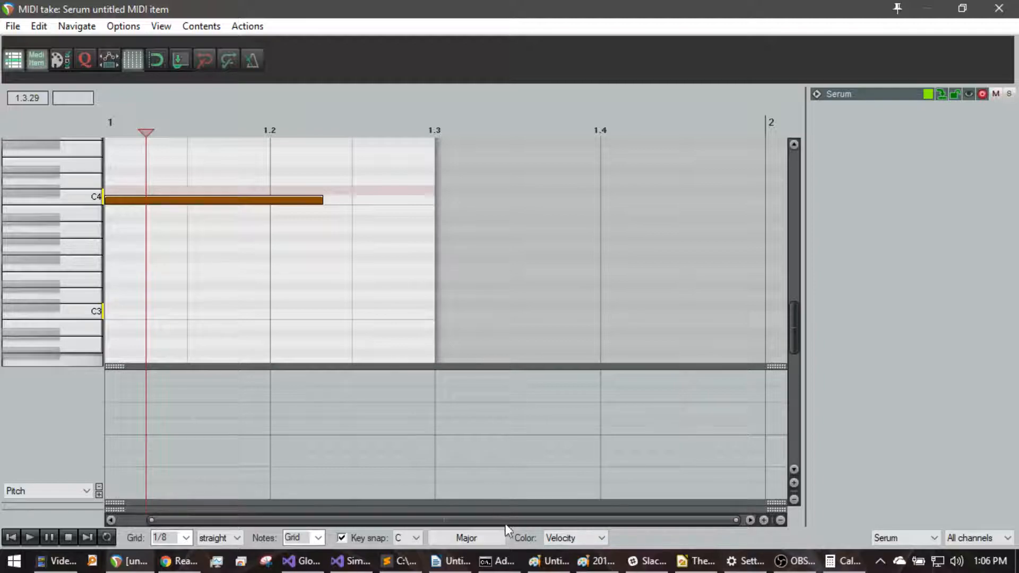
{"action": "left_click", "coordinate": [608, 565]}
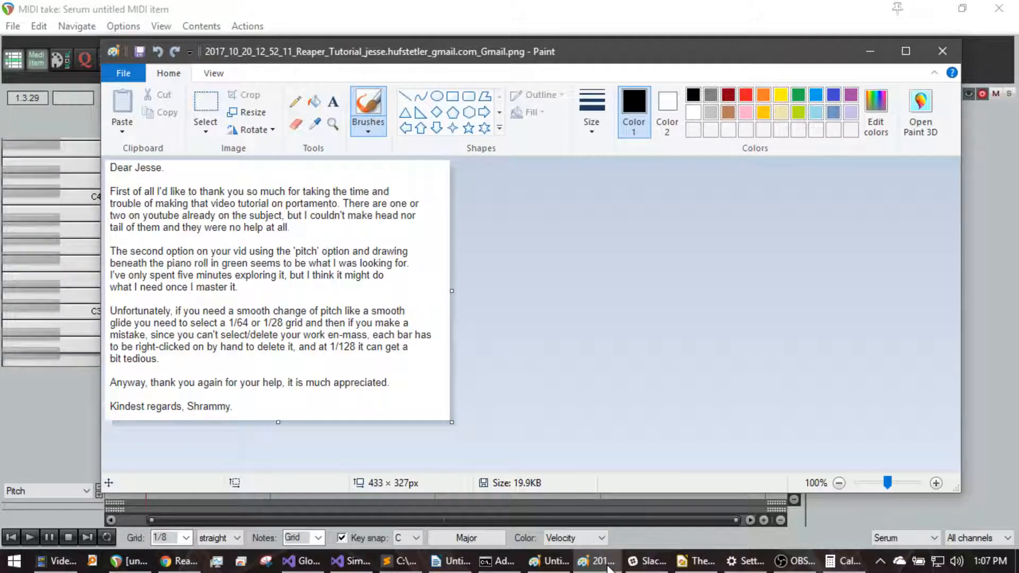
{"action": "left_click", "coordinate": [608, 565]}
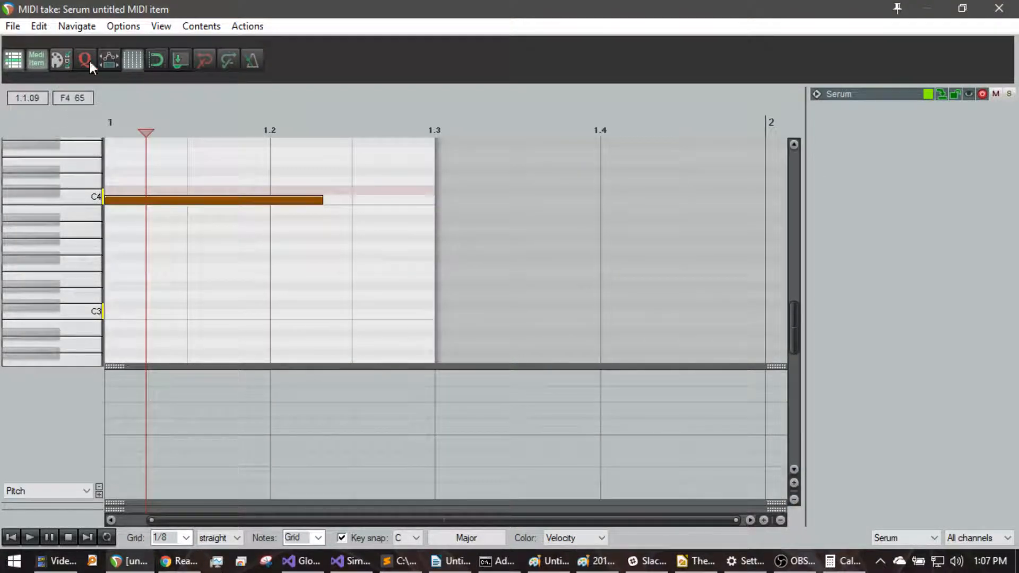
- Turn on snap to grid, draw stepped pitch events at 1/8 intervals up to 1.3 and marquee-select them
{"action": "mouse_move", "coordinate": [133, 399]}
{"action": "left_mouse_down"}
{"action": "mouse_move", "coordinate": [244, 425]}
{"action": "mouse_move", "coordinate": [460, 438]}
{"action": "left_mouse_up"}
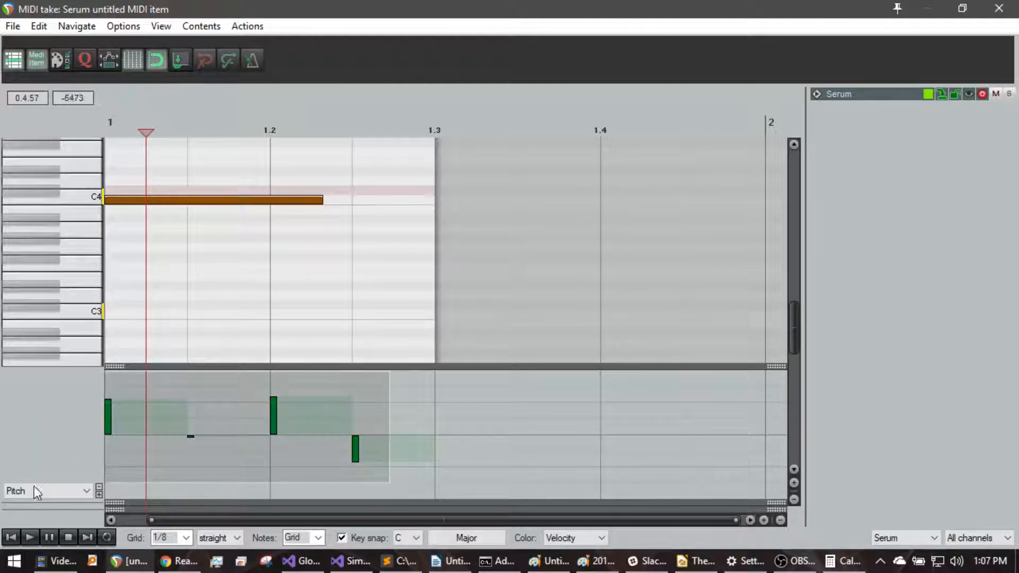
{"action": "left_click_drag", "start_coordinate": [380, 381], "coordinate": [94, 474]}
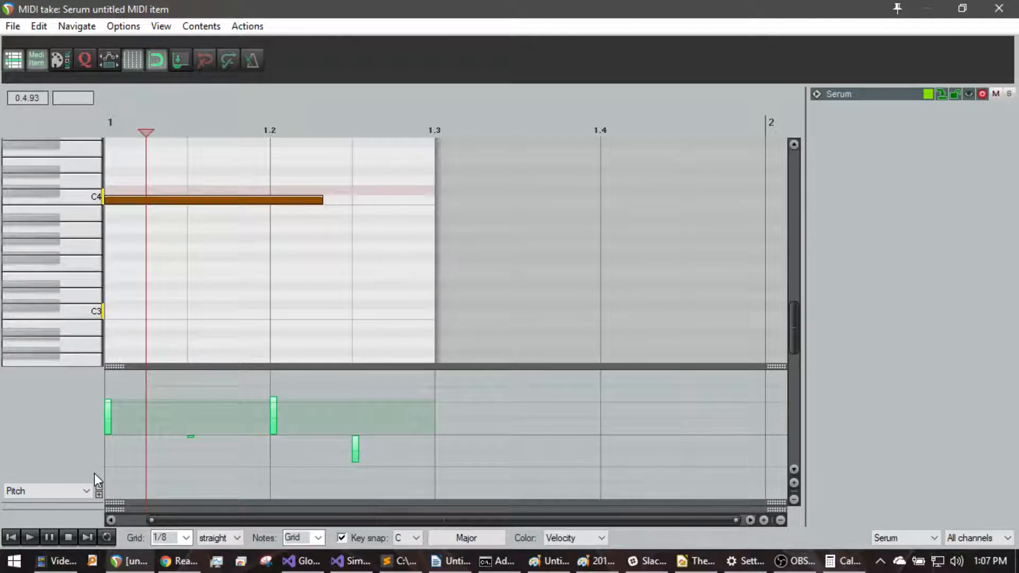
{"action": "left_click_drag", "start_coordinate": [367, 472], "coordinate": [230, 277]}
- Raise the last stepped pitch event to about +7887, then select all the pitch events and delete them
{"action": "left_click", "coordinate": [414, 453]}
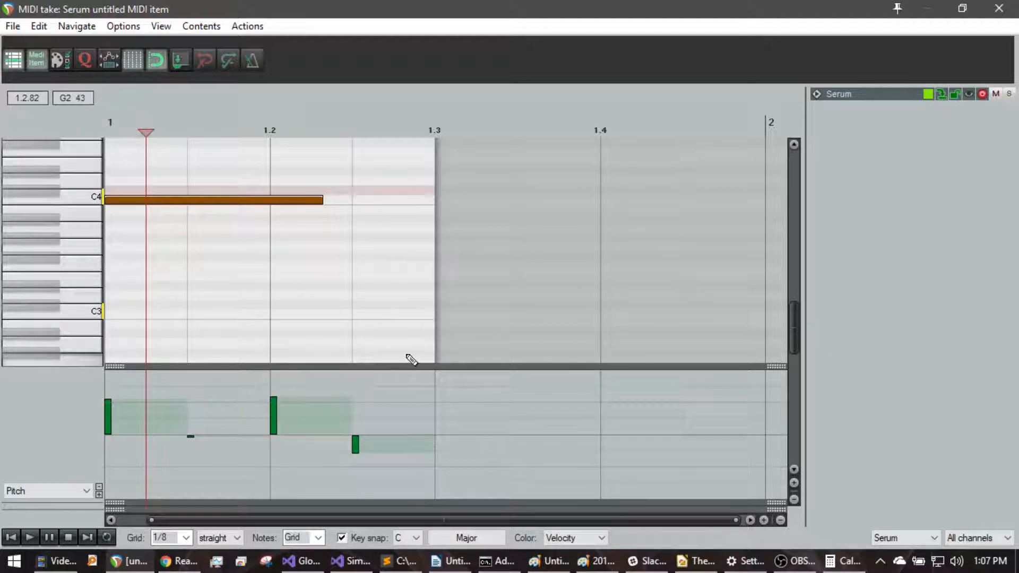
{"action": "left_click_drag", "start_coordinate": [413, 372], "coordinate": [61, 556]}
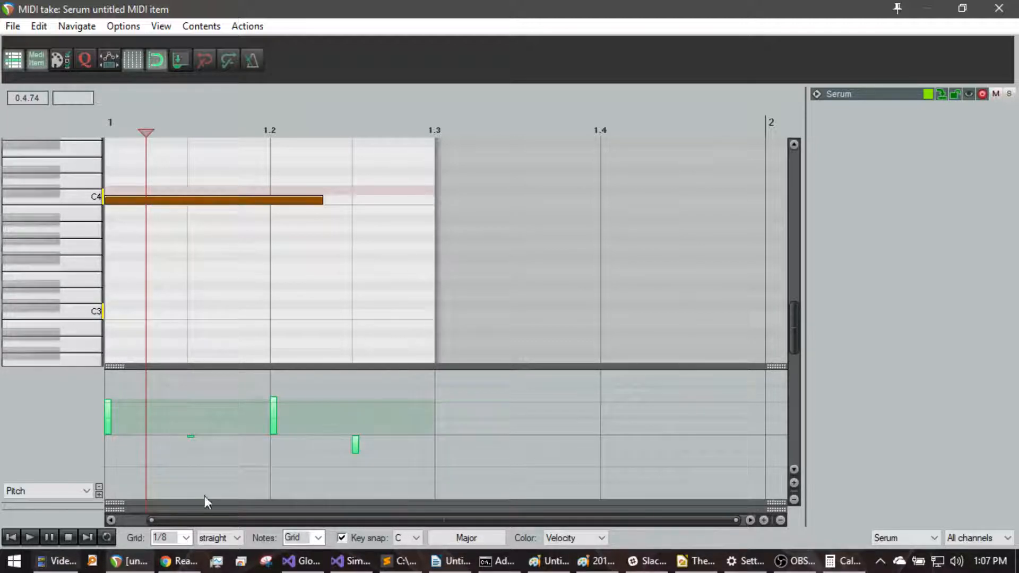
{"action": "left_click_drag", "start_coordinate": [393, 463], "coordinate": [82, 275]}
{"action": "left_click", "coordinate": [389, 373]}
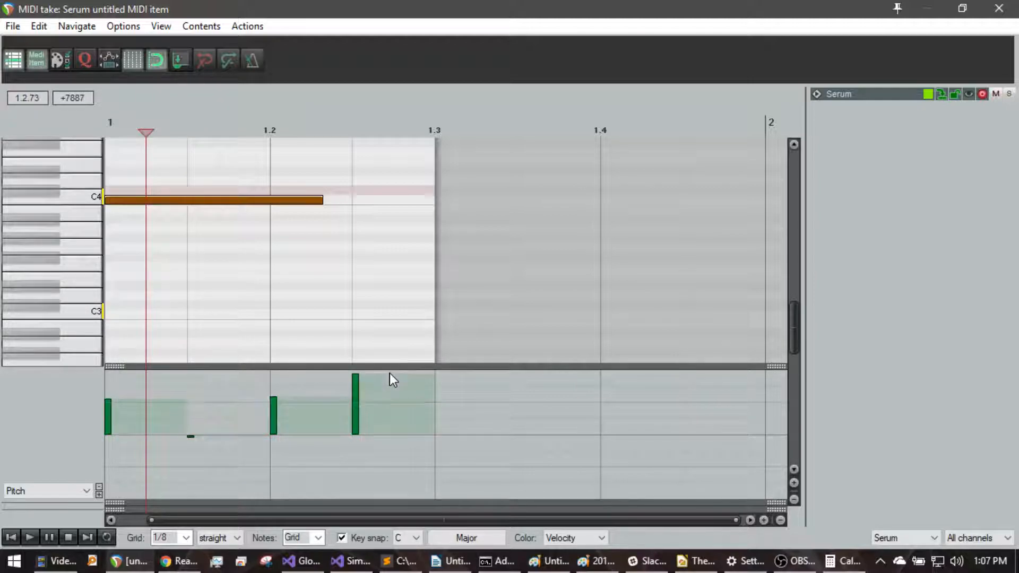
{"action": "key", "text": "ctrl+a"}
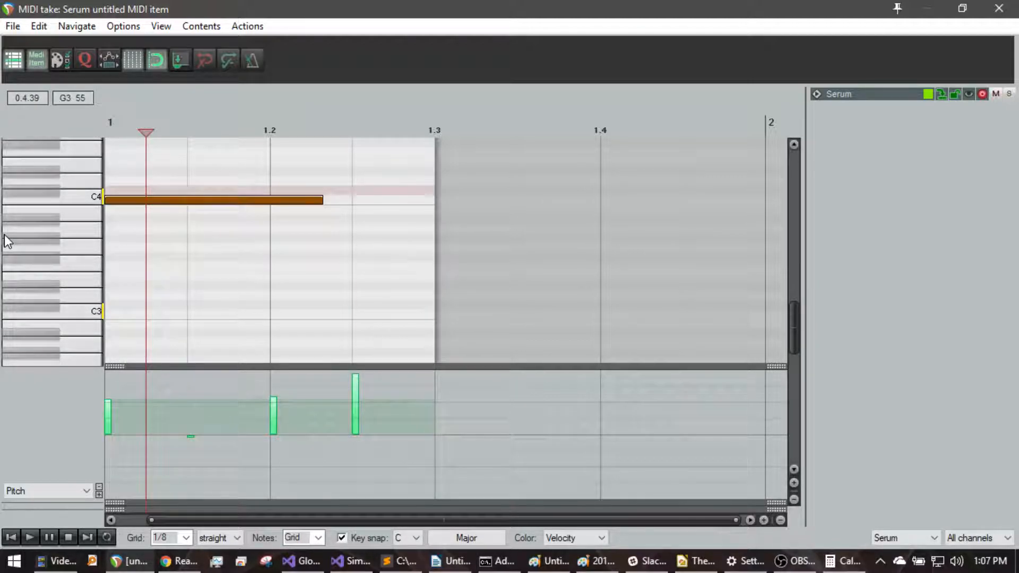
{"action": "key", "text": "Delete"}
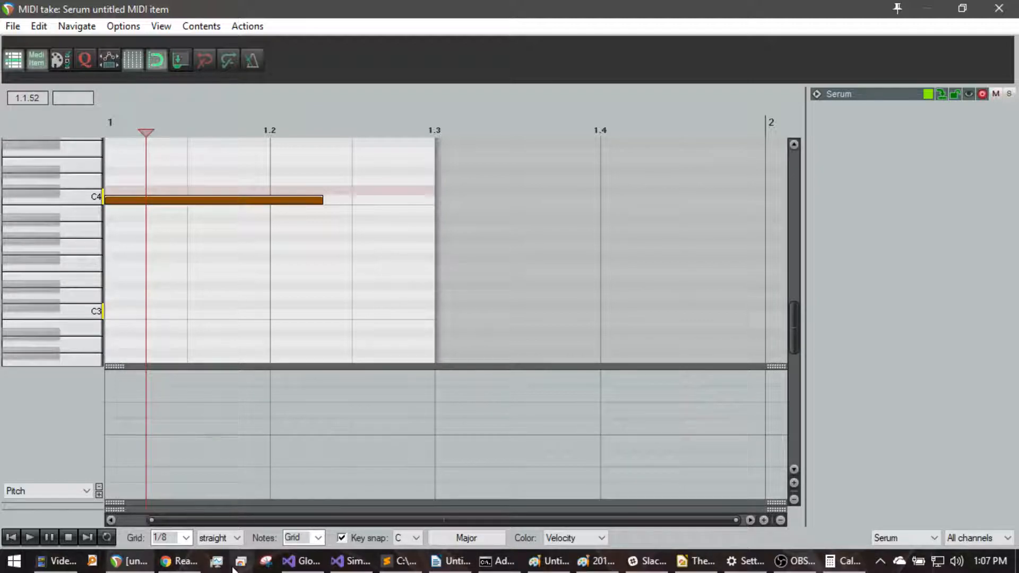
- Draw pitch events at the item start and at 1.1.50, raise the second one, then marquee-select and delete both
{"action": "left_click", "coordinate": [192, 425]}
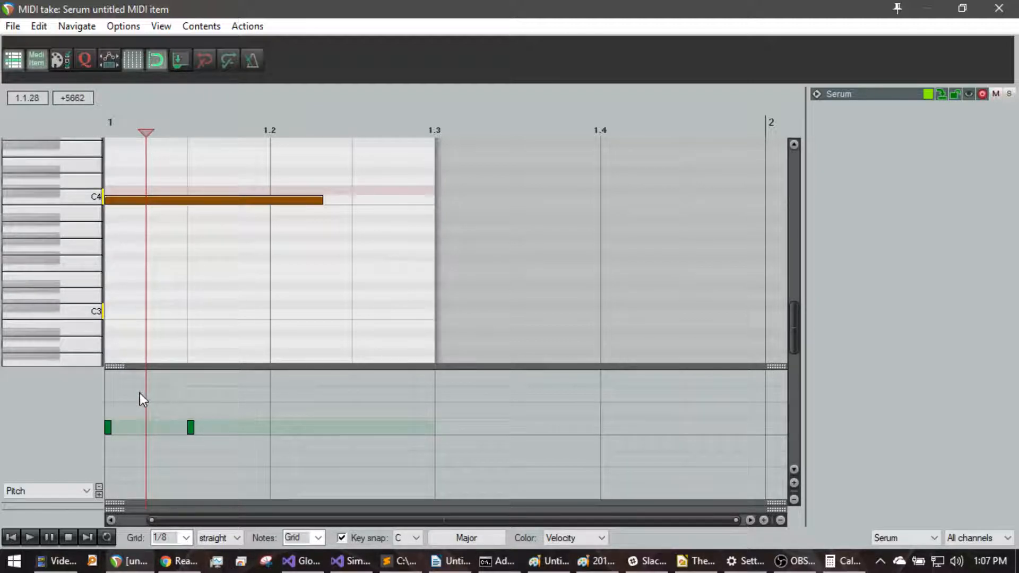
{"action": "left_click", "coordinate": [192, 405]}
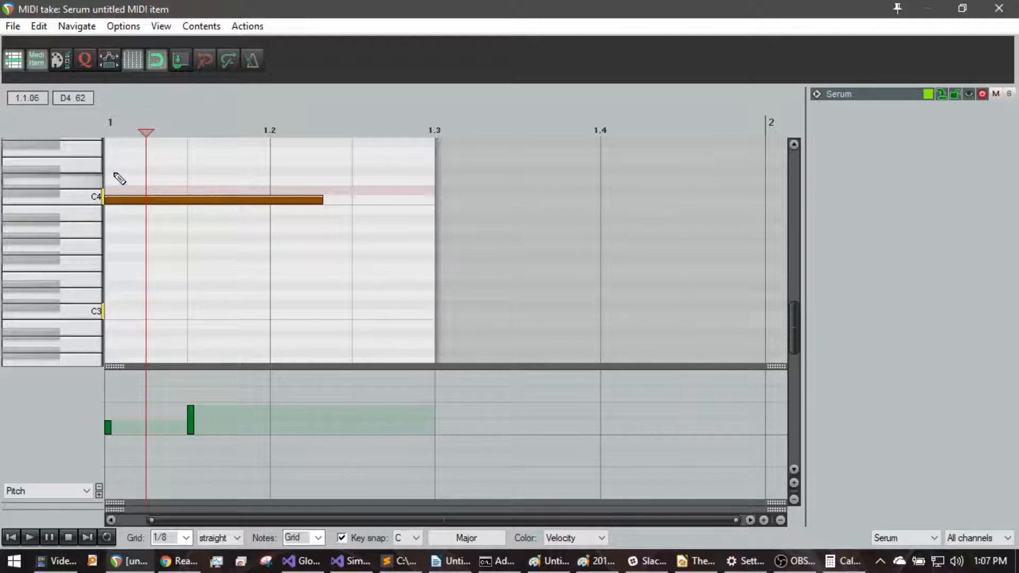
{"action": "left_click_drag", "start_coordinate": [252, 461], "coordinate": [12, 322]}
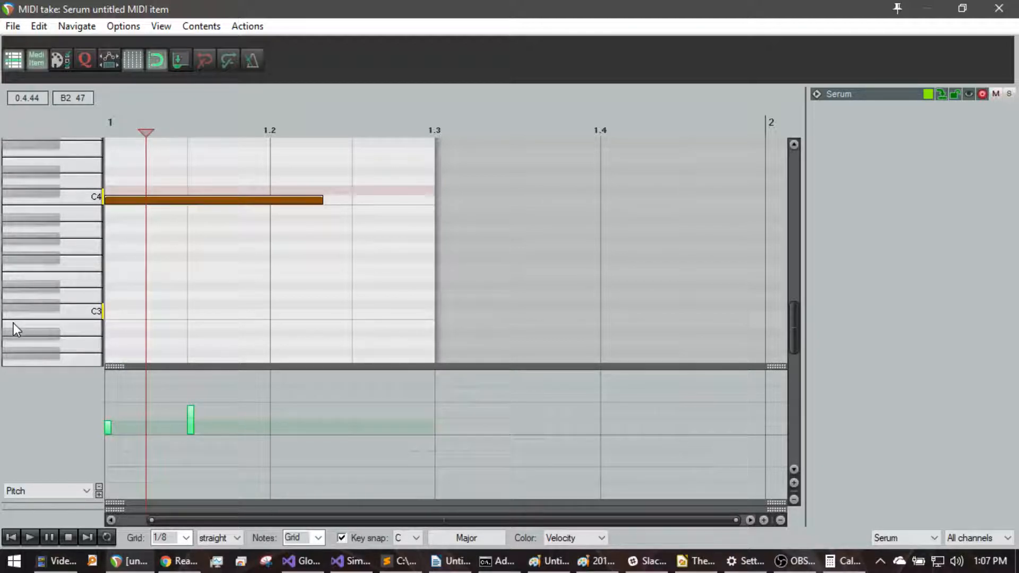
{"action": "key", "text": "Delete"}
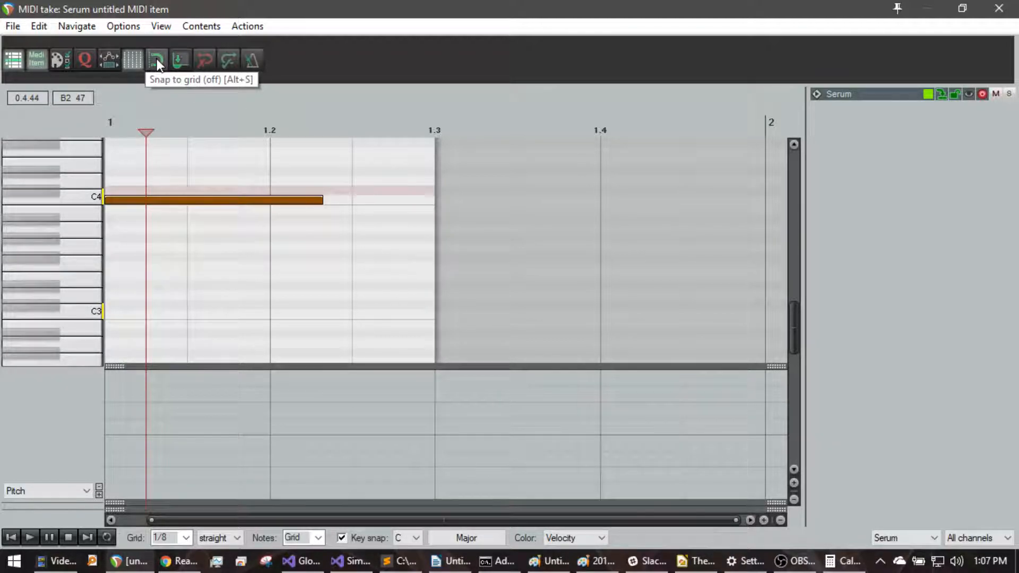
- Draw stepped pitch-bend events at 1/8 intervals across the whole item with grid snapping on
{"action": "left_click", "coordinate": [153, 422]}
{"action": "left_click", "coordinate": [192, 425]}
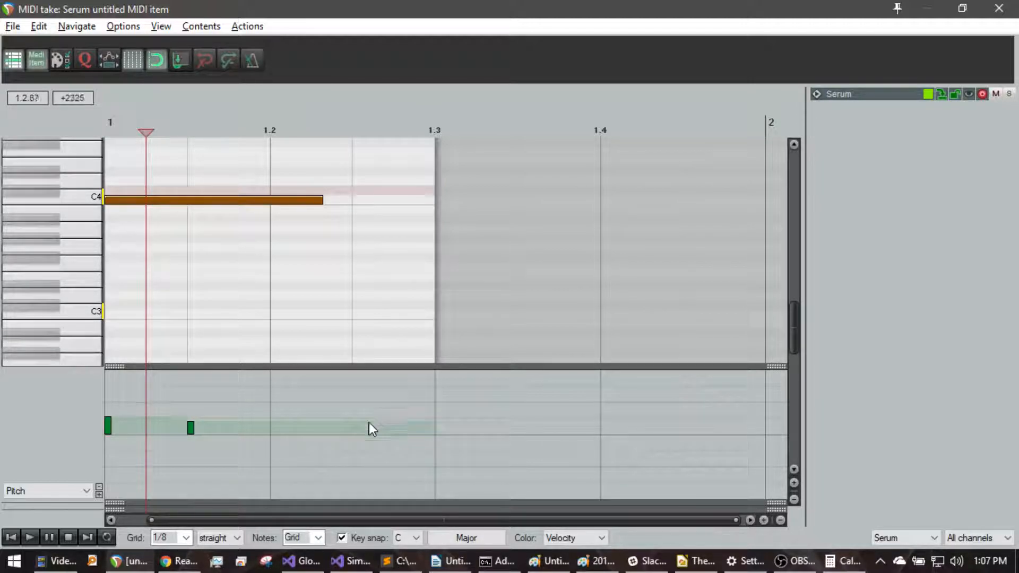
{"action": "mouse_move", "coordinate": [262, 431]}
{"action": "left_mouse_down"}
{"action": "mouse_move", "coordinate": [393, 405]}
{"action": "mouse_move", "coordinate": [419, 466]}
{"action": "mouse_move", "coordinate": [84, 367]}
{"action": "mouse_move", "coordinate": [158, 470]}
{"action": "mouse_move", "coordinate": [414, 420]}
{"action": "left_mouse_up"}
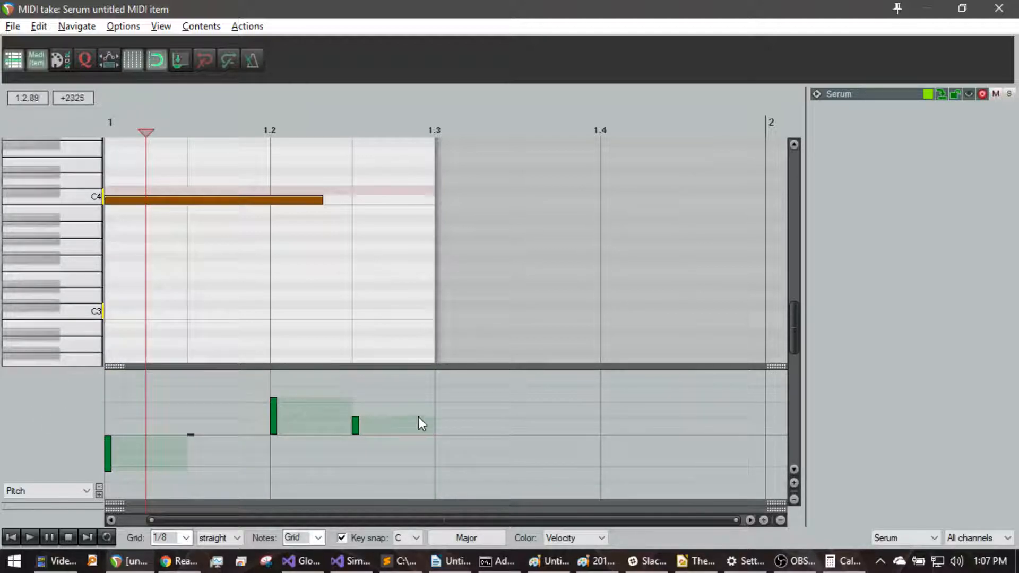
- With grid snapping off, draw a freehand pitch curve from about 1.1.30 to 1.3, then marquee-select all the pitch events and delete them
{"action": "mouse_move", "coordinate": [152, 419]}
{"action": "left_mouse_down"}
{"action": "mouse_move", "coordinate": [335, 438]}
{"action": "mouse_move", "coordinate": [440, 421]}
{"action": "left_mouse_up"}
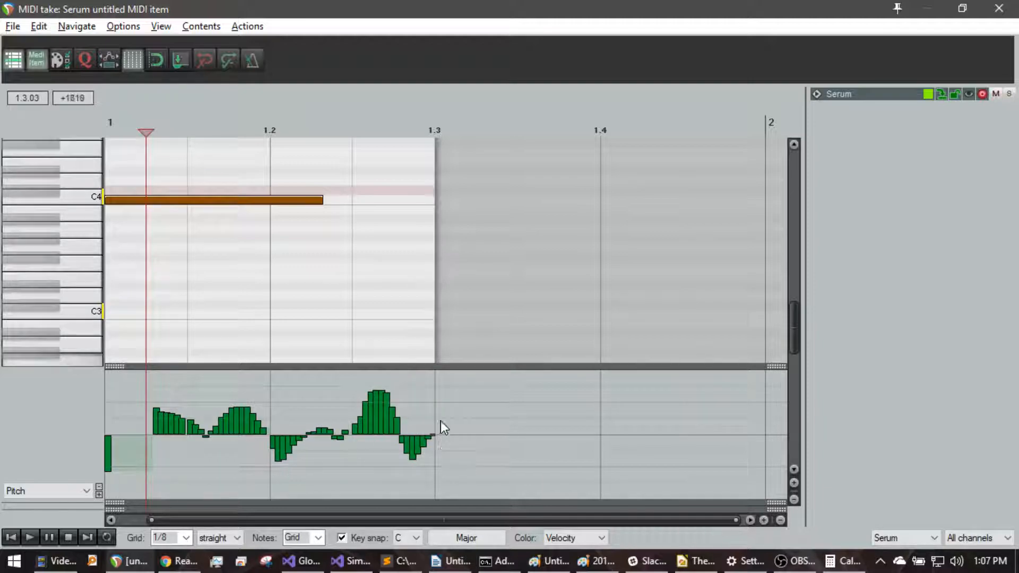
{"action": "left_click", "coordinate": [111, 121]}
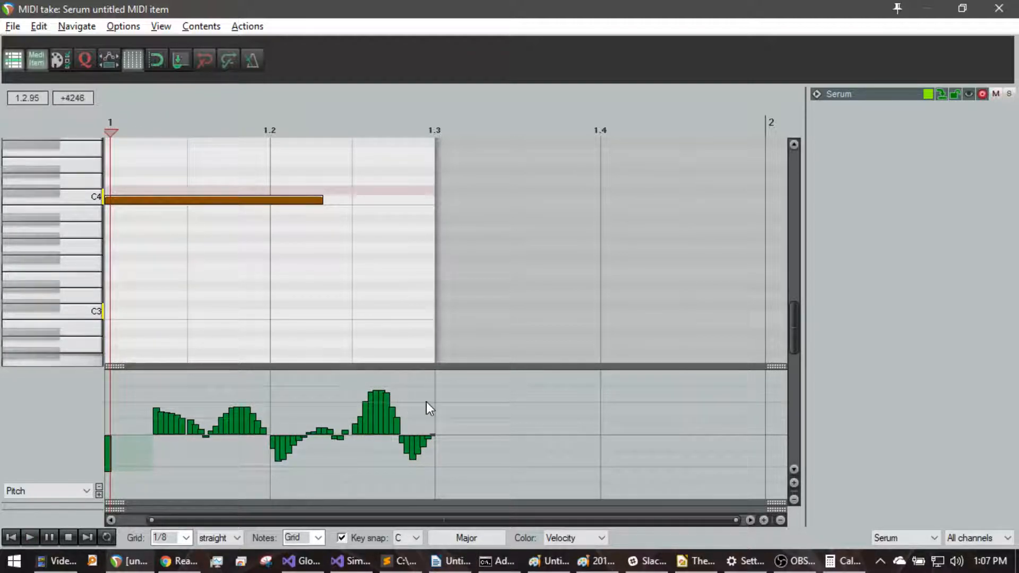
{"action": "left_click_drag", "start_coordinate": [445, 383], "coordinate": [3, 502]}
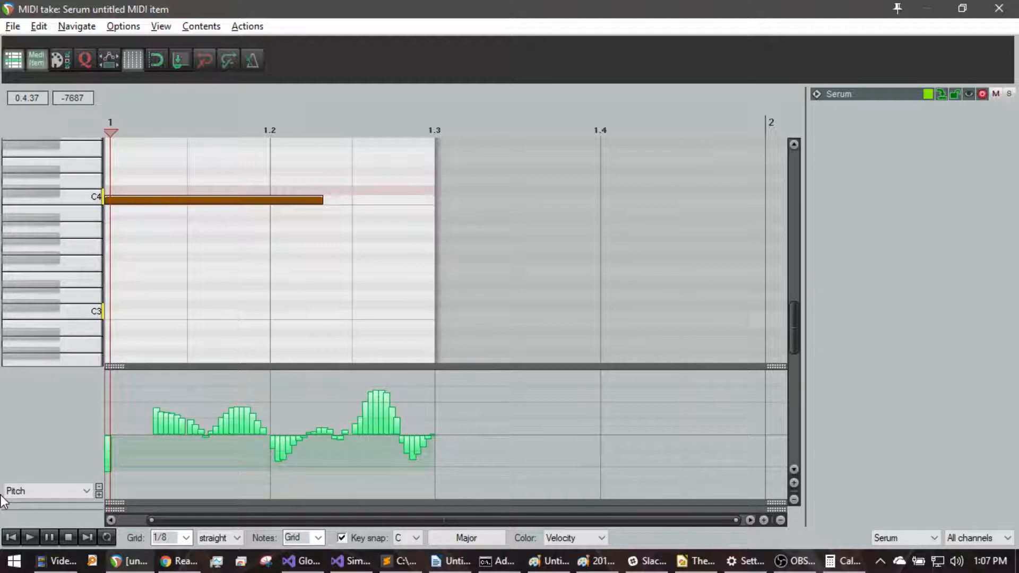
{"action": "key", "text": "Delete"}
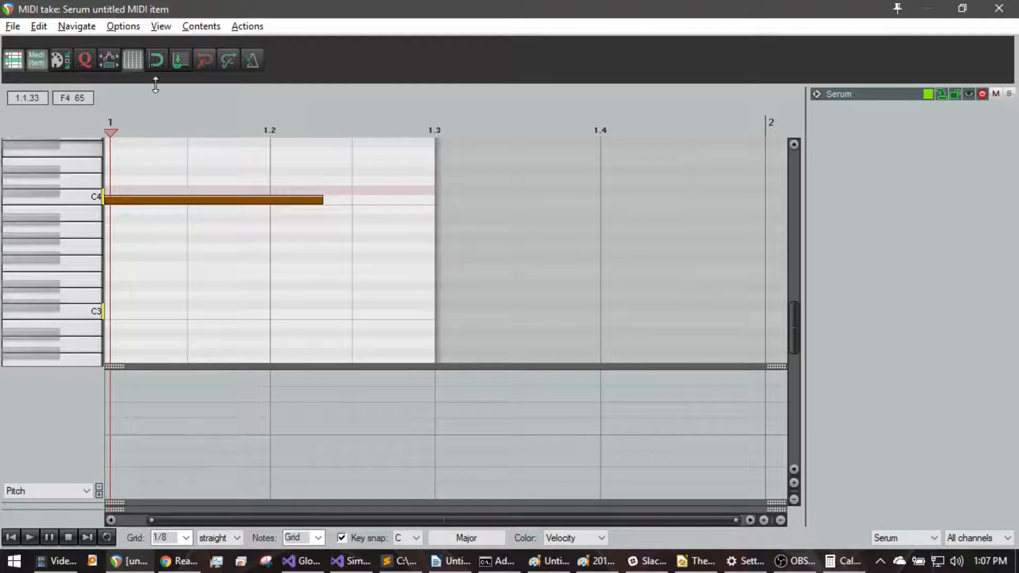
- Turn snap to grid back on and extend the end of the MIDI item to 3.1.50
{"action": "left_click", "coordinate": [155, 62]}
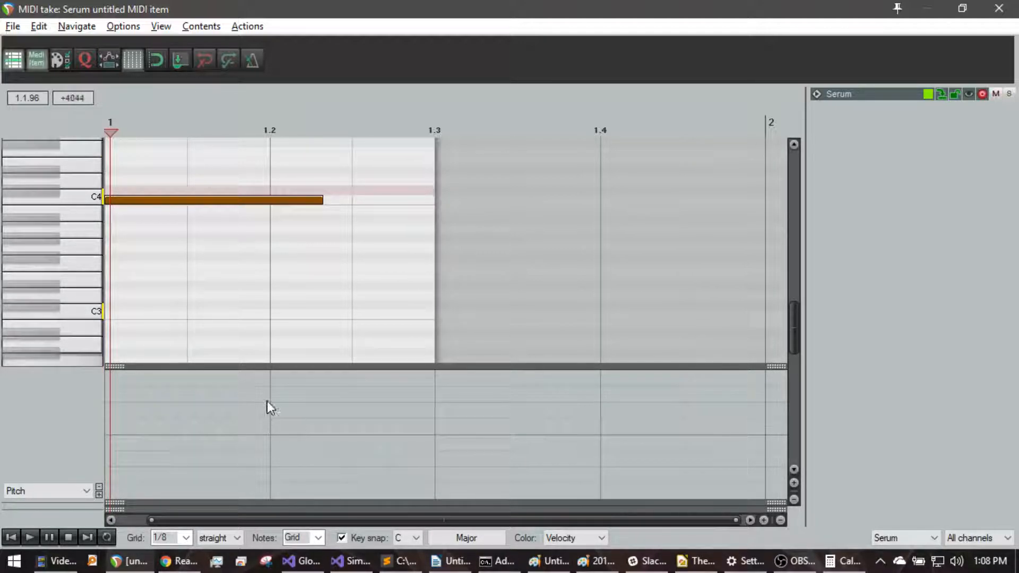
{"action": "scroll", "coordinate": [271, 399], "scroll_direction": "up", "scroll_amount": 3}
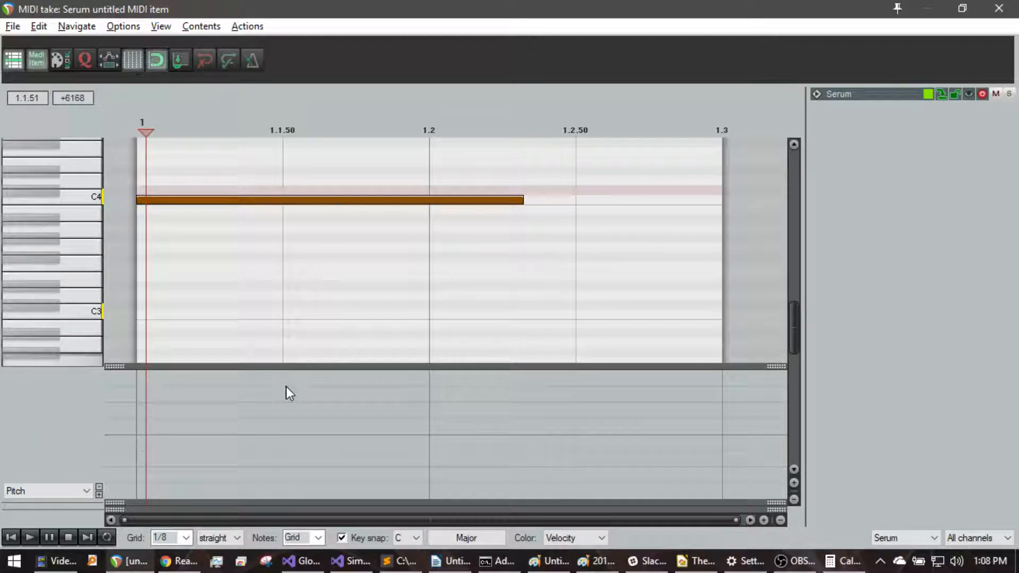
{"action": "scroll", "coordinate": [313, 233], "scroll_direction": "down", "scroll_amount": 3}
{"action": "left_click_drag", "start_coordinate": [325, 234], "coordinate": [677, 243]}
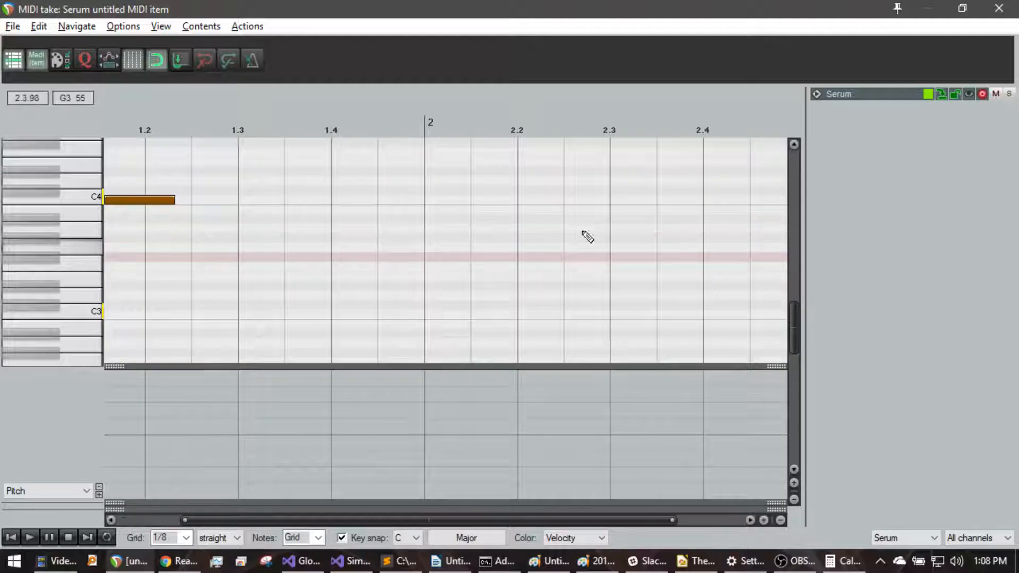
- Shorten the C4 note at the item start so that it ends at 1.1.50
{"action": "left_click_drag", "start_coordinate": [171, 198], "coordinate": [155, 197]}
{"action": "scroll", "coordinate": [221, 244], "scroll_direction": "up", "scroll_amount": 3}
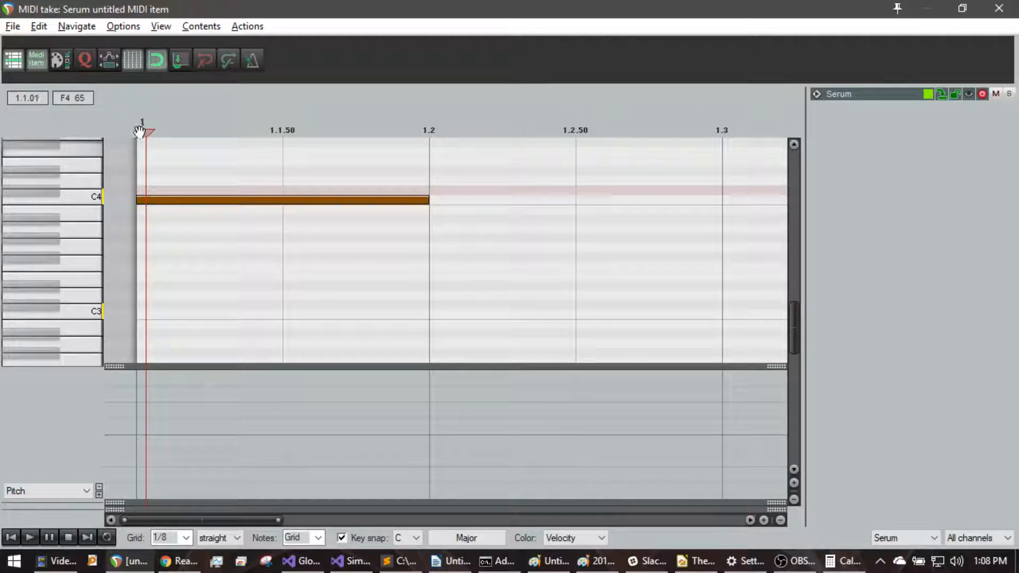
{"action": "scroll", "coordinate": [330, 260], "scroll_direction": "down", "scroll_amount": 3}
{"action": "scroll", "coordinate": [327, 258], "scroll_direction": "down", "scroll_amount": 2}
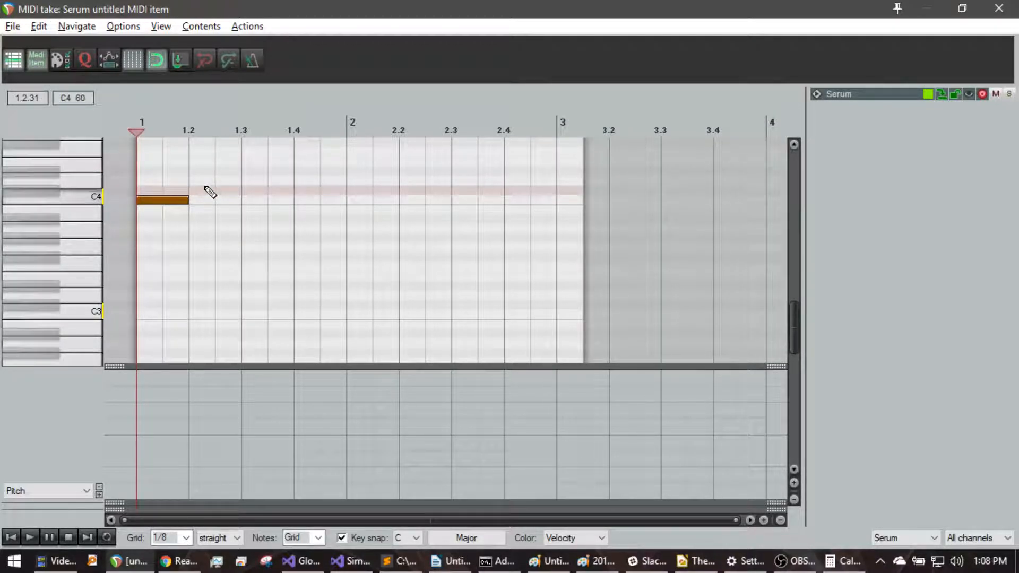
{"action": "scroll", "coordinate": [46, 180], "scroll_direction": "up", "scroll_amount": 3}
{"action": "scroll", "coordinate": [202, 220], "scroll_direction": "up", "scroll_amount": 2}
{"action": "scroll", "coordinate": [205, 225], "scroll_direction": "down", "scroll_amount": 1}
{"action": "scroll", "coordinate": [60, 204], "scroll_direction": "up", "scroll_amount": 2}
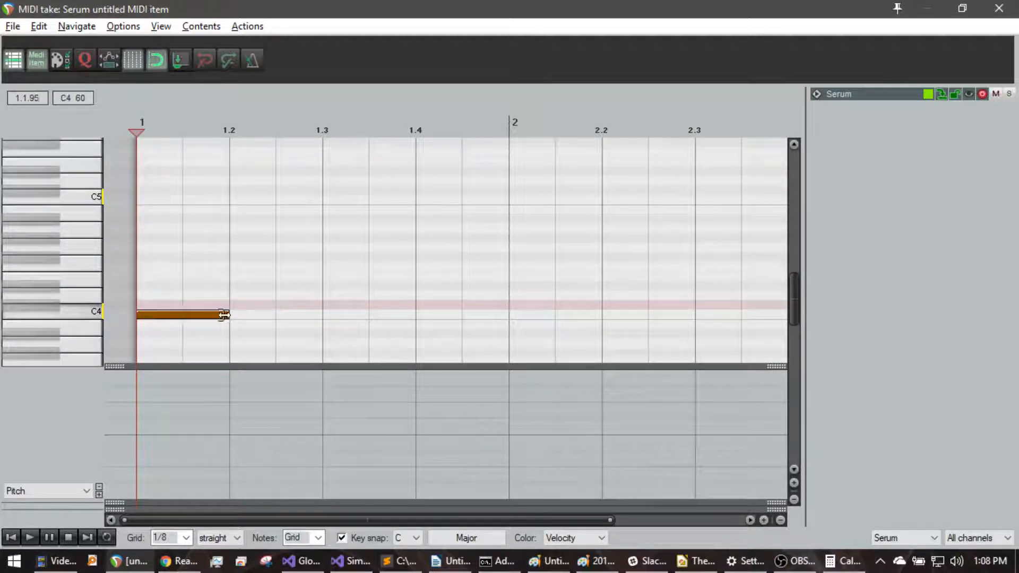
{"action": "left_click_drag", "start_coordinate": [223, 315], "coordinate": [170, 313]}
{"action": "scroll", "coordinate": [253, 324], "scroll_direction": "up", "scroll_amount": 1}
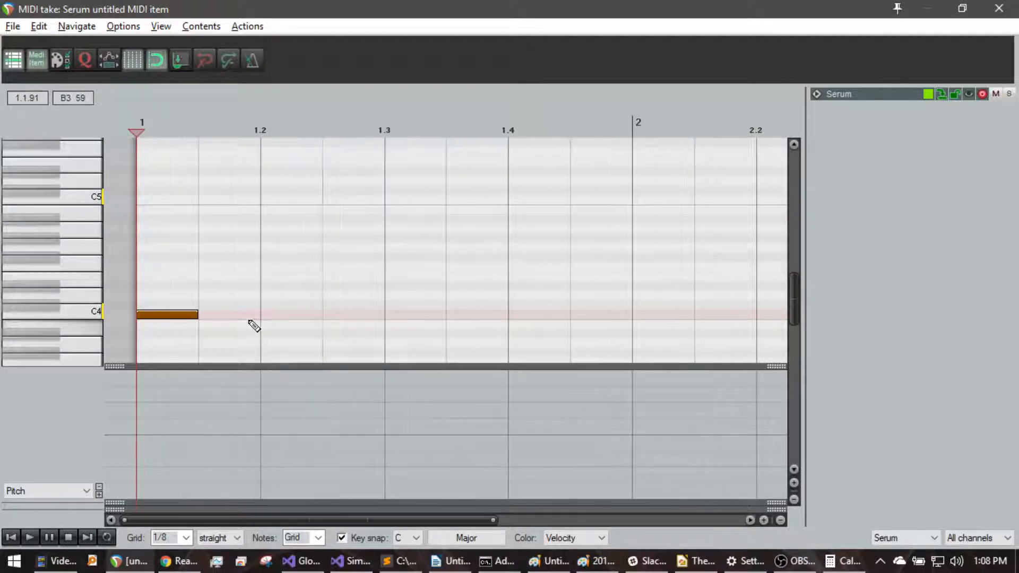
- Set the grid to 1/16 and add a C5 note at 1.1.50 and a C4 note at 1.1.75
{"action": "left_click", "coordinate": [175, 537]}
{"action": "left_click", "coordinate": [179, 463]}
{"action": "left_click", "coordinate": [210, 200]}
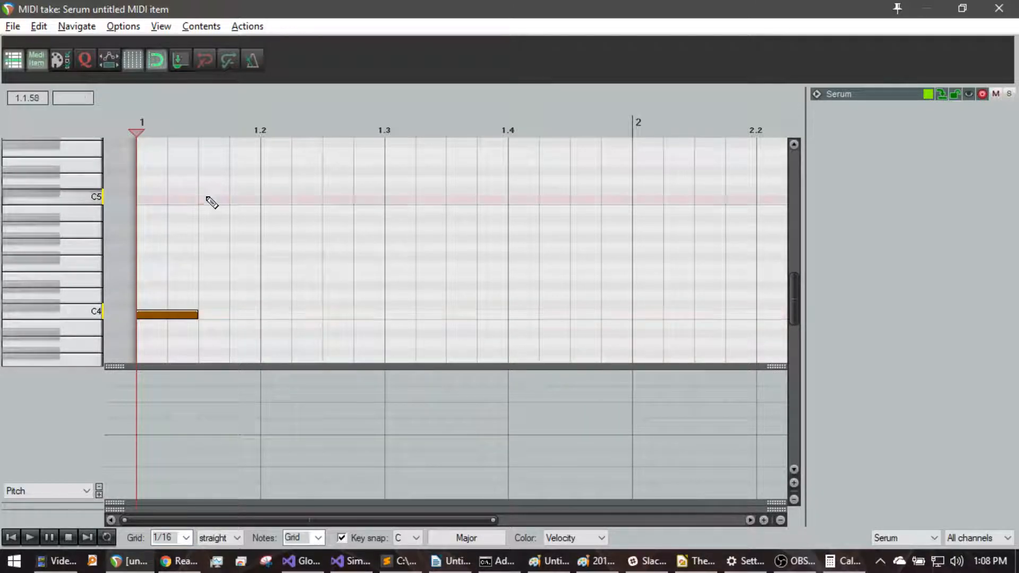
{"action": "key", "text": "space"}
{"action": "key", "text": "space"}
{"action": "left_click", "coordinate": [243, 314]}
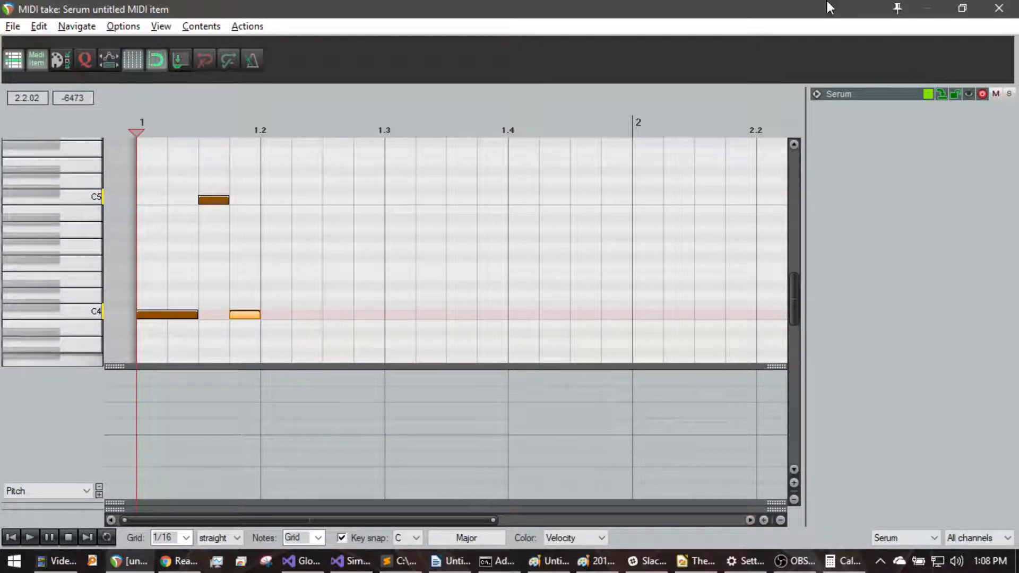
- Move the MIDI editor aside and, in the Serum track's FX window, set the portamento time to 111 ms with Always enabled
{"action": "left_click_drag", "start_coordinate": [824, 8], "coordinate": [762, 318]}
{"action": "key", "text": "Escape"}
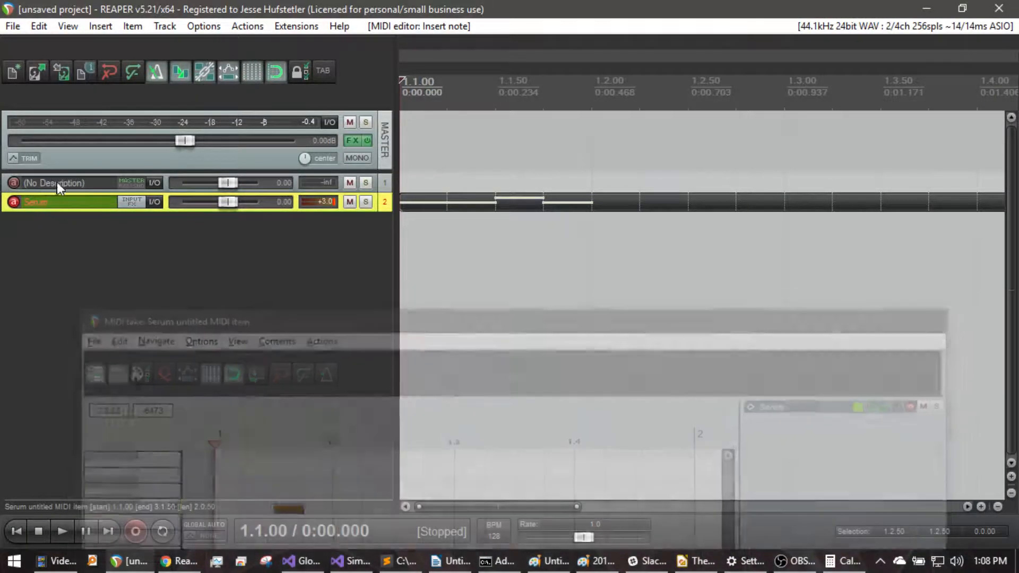
{"action": "key", "text": "f"}
{"action": "left_click_drag", "start_coordinate": [897, 321], "coordinate": [908, 434]}
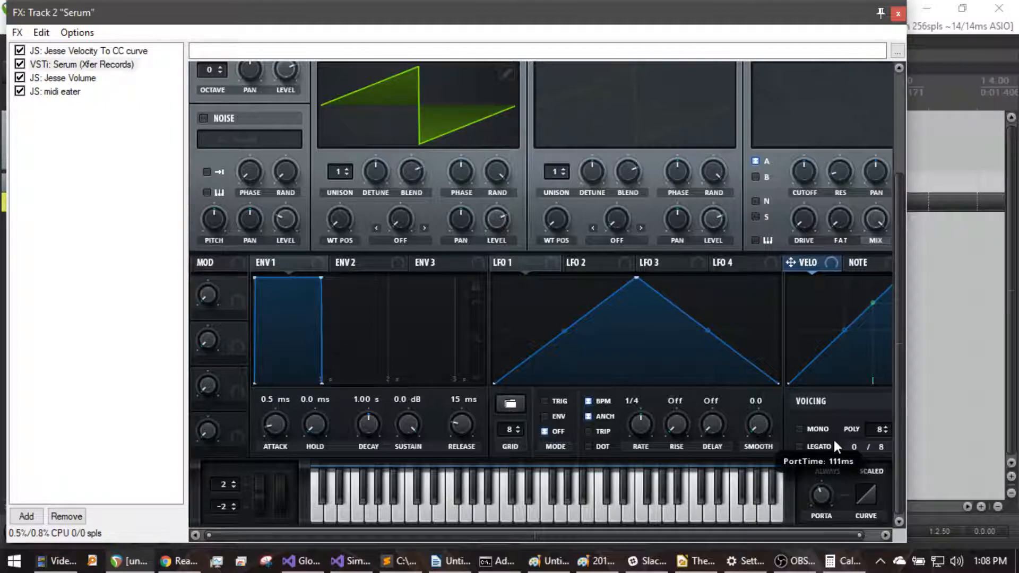
{"action": "left_click", "coordinate": [809, 472]}
{"action": "left_click", "coordinate": [894, 12]}
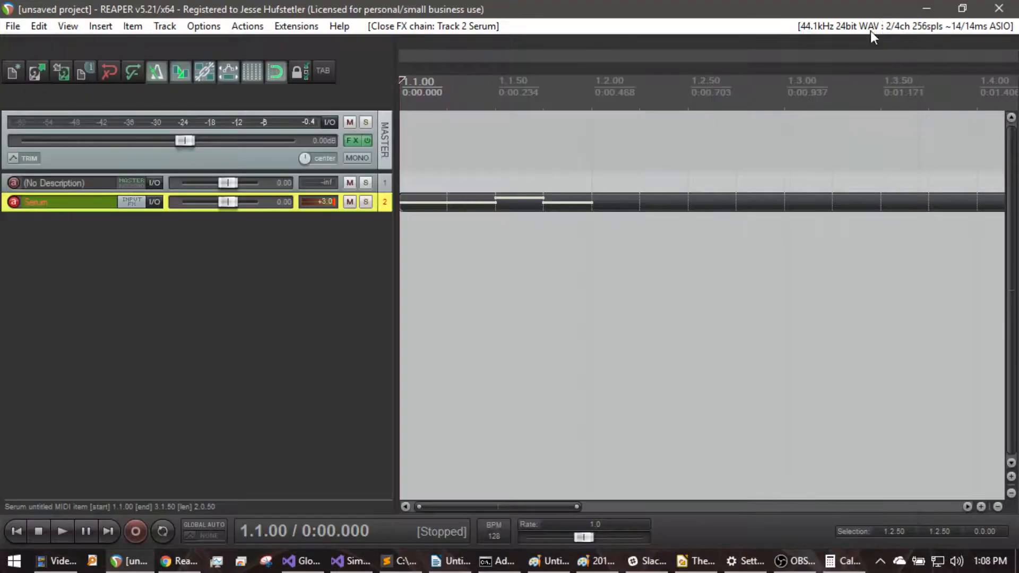
- Reopen the Serum MIDI item in a full-size editor to review its three notes from the start
{"action": "double_click", "coordinate": [438, 207]}
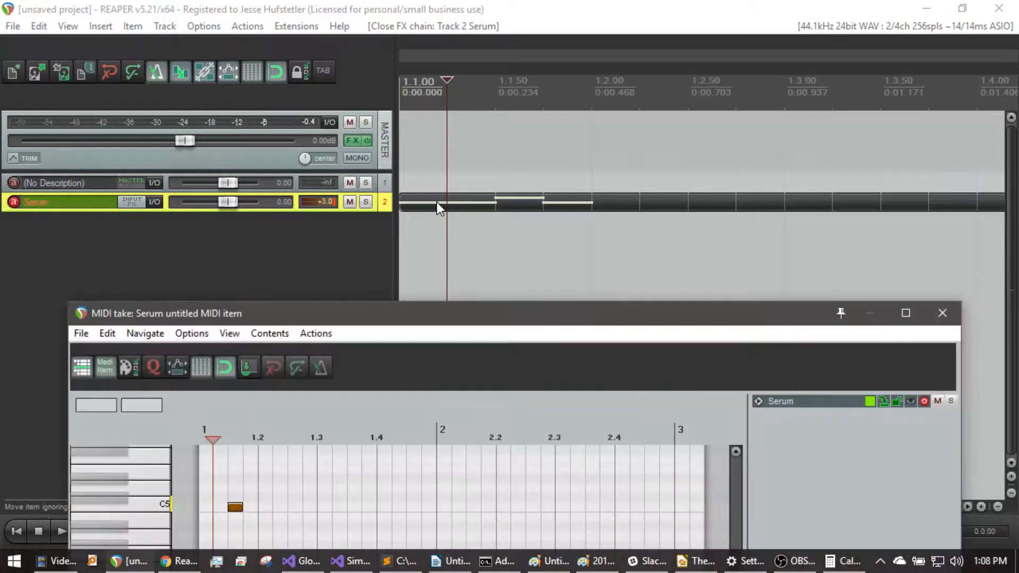
{"action": "double_click", "coordinate": [381, 311]}
{"action": "scroll", "coordinate": [180, 249], "scroll_direction": "up", "scroll_amount": 4}
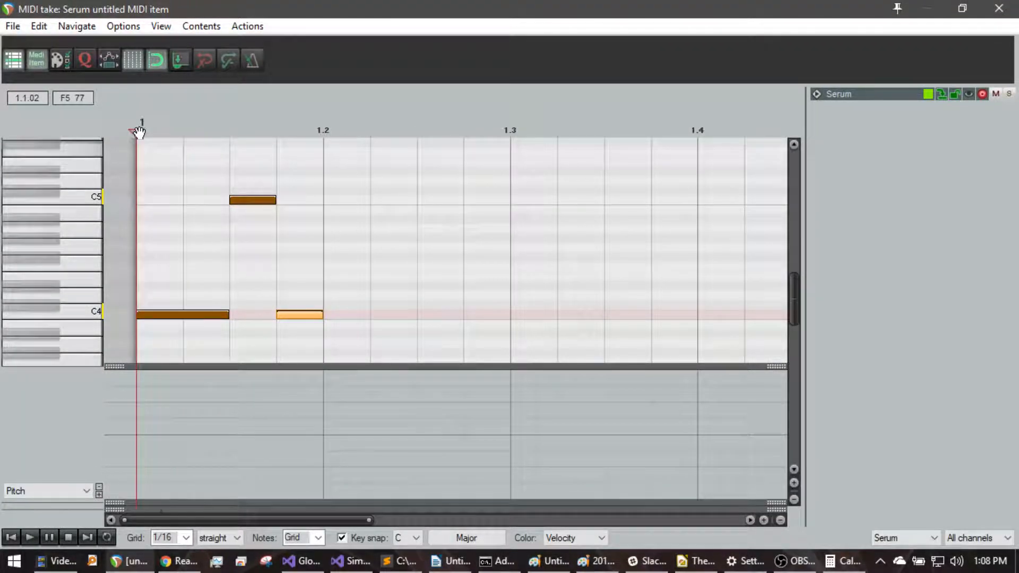
- Reopen the Serum track's FX window at full size, enable Mono voicing and set the portamento time to 23 ms
{"action": "left_click_drag", "start_coordinate": [130, 7], "coordinate": [585, 319]}
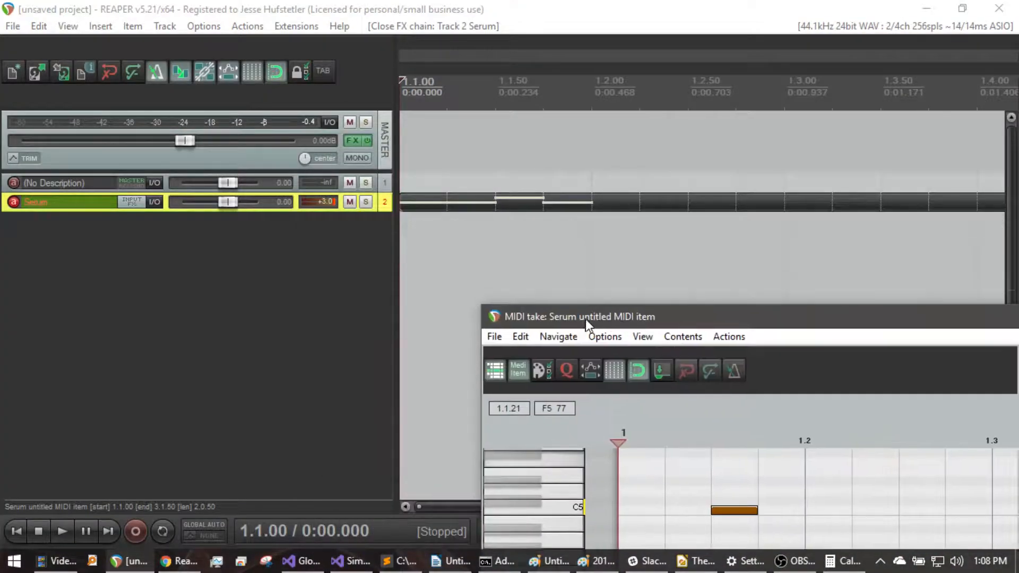
{"action": "left_click", "coordinate": [149, 225]}
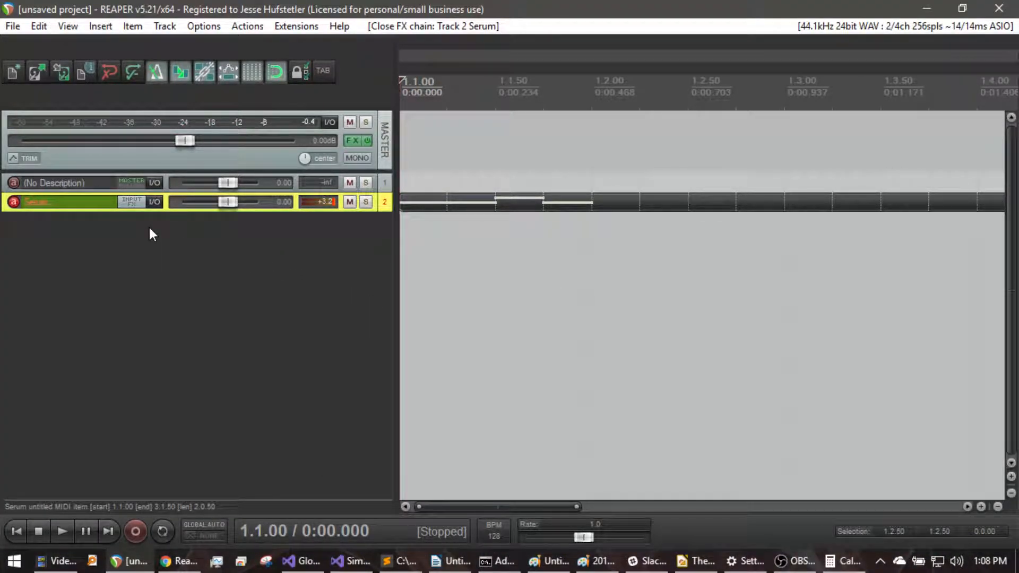
{"action": "key", "text": "f"}
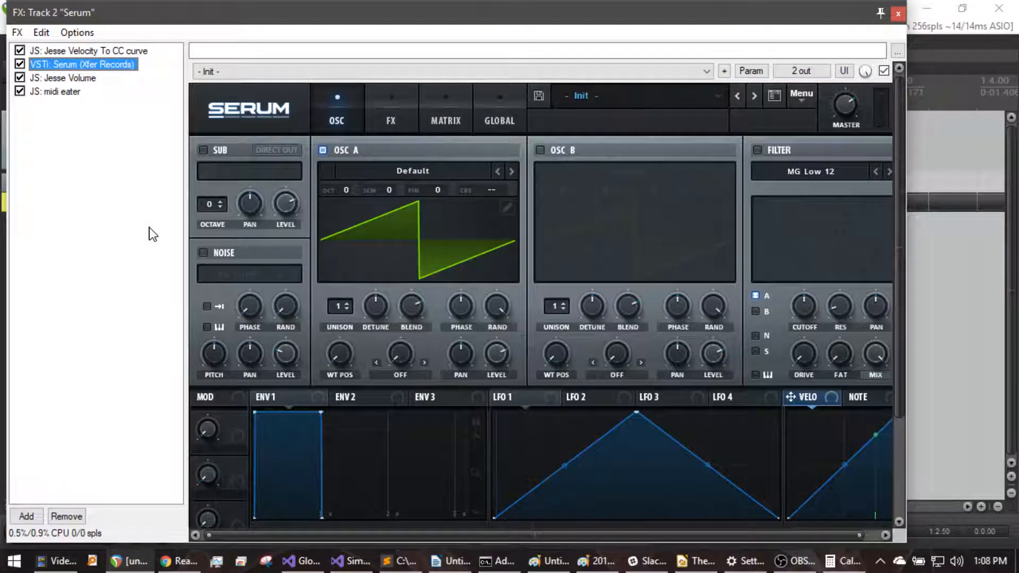
{"action": "double_click", "coordinate": [756, 12]}
{"action": "scroll", "coordinate": [990, 462], "scroll_direction": "down", "scroll_amount": 3}
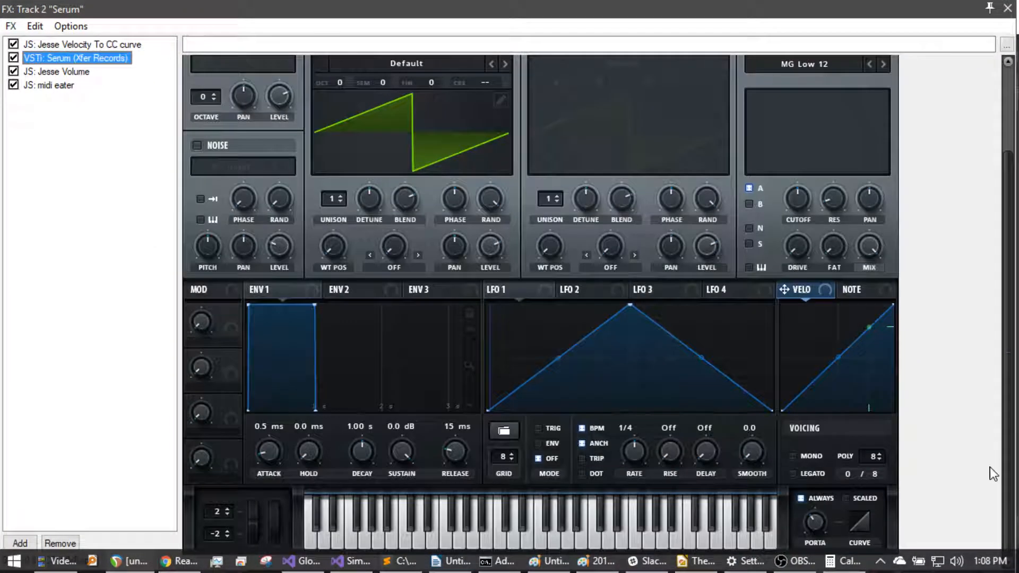
{"action": "left_click", "coordinate": [817, 520]}
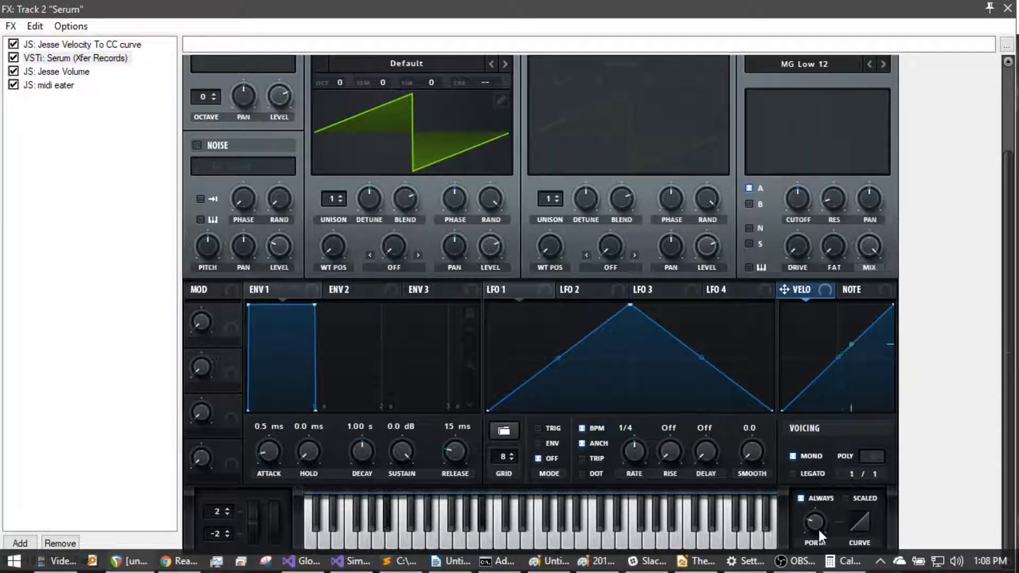
{"action": "mouse_move", "coordinate": [817, 528]}
{"action": "left_mouse_down"}
{"action": "mouse_move", "coordinate": [814, 515]}
{"action": "mouse_move", "coordinate": [823, 518]}
{"action": "left_mouse_up"}
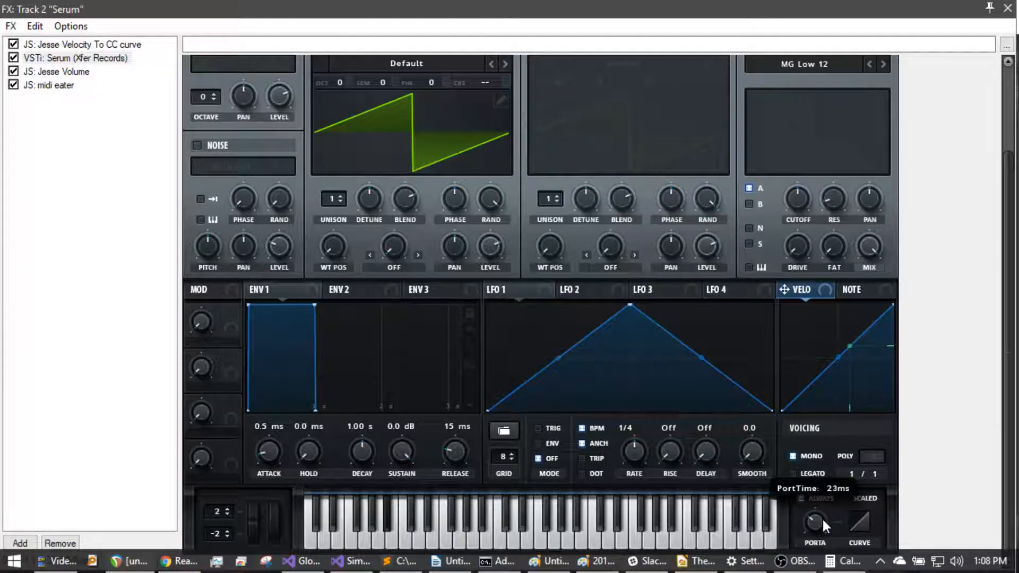
{"action": "left_click", "coordinate": [1007, 8]}
- Open the Serum MIDI item in a full-size editor again and return the edit cursor to the item start
{"action": "left_click", "coordinate": [501, 204]}
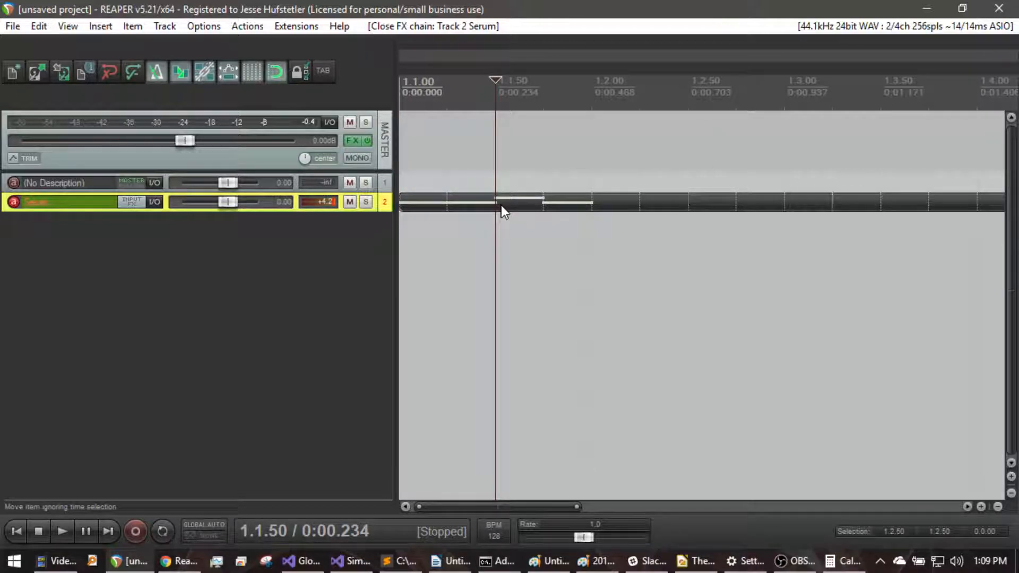
{"action": "double_click", "coordinate": [501, 205]}
{"action": "left_click_drag", "start_coordinate": [612, 318], "coordinate": [269, 1]}
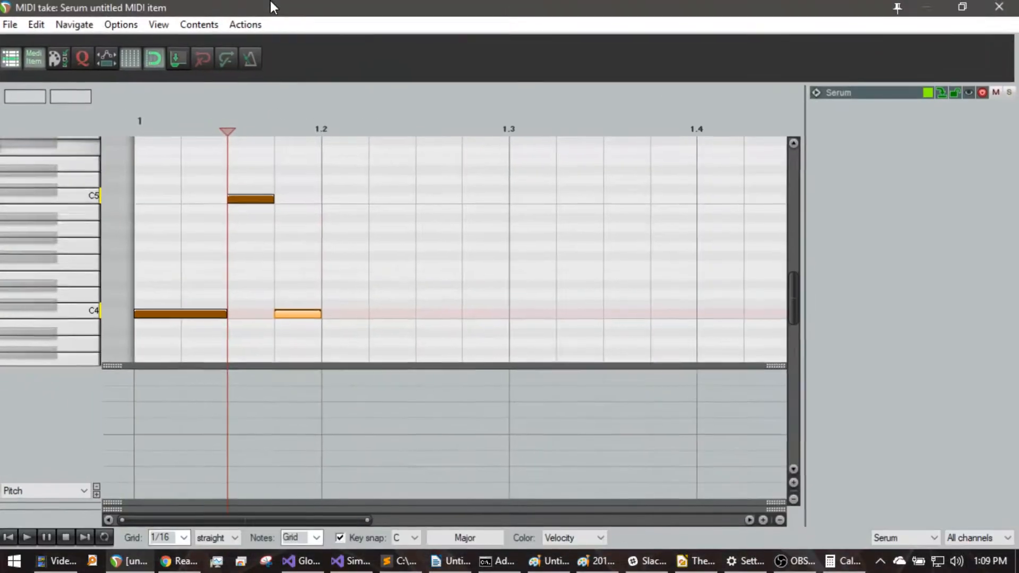
{"action": "left_click", "coordinate": [134, 128]}
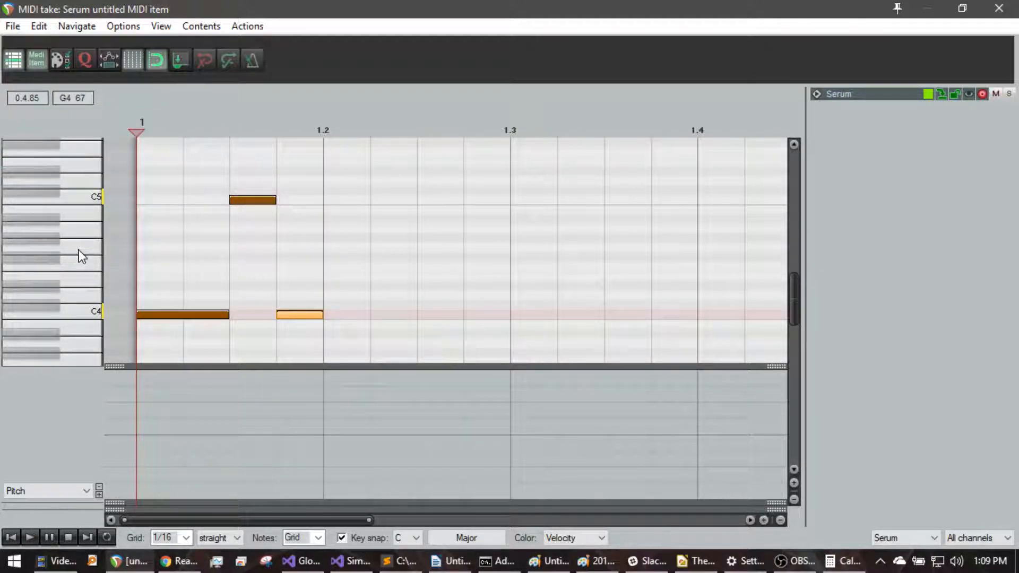
- Marquee-select all three notes in the piano roll and delete them
{"action": "scroll", "coordinate": [80, 256], "scroll_direction": "down", "scroll_amount": 3}
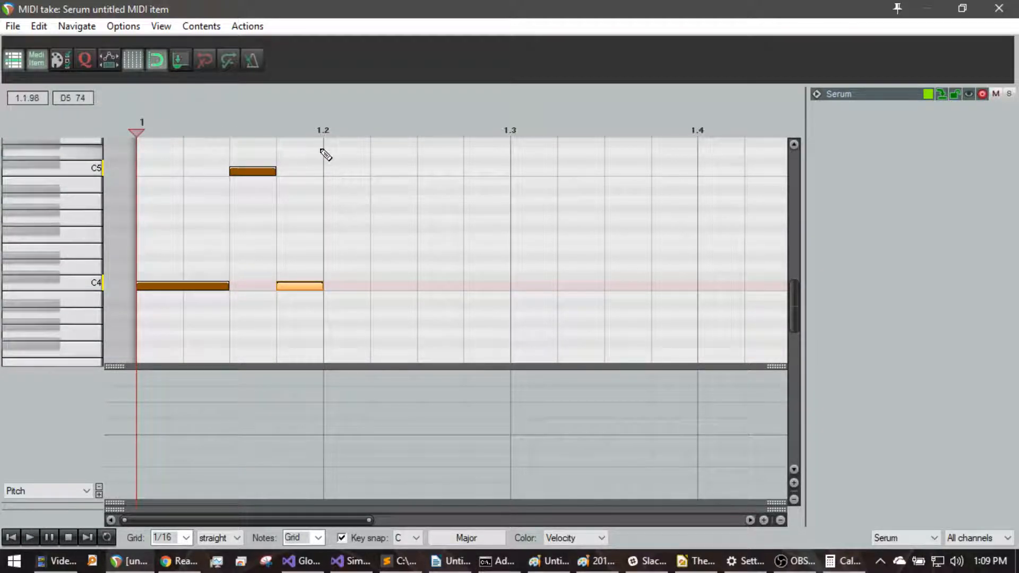
{"action": "left_click_drag", "start_coordinate": [301, 147], "coordinate": [137, 353]}
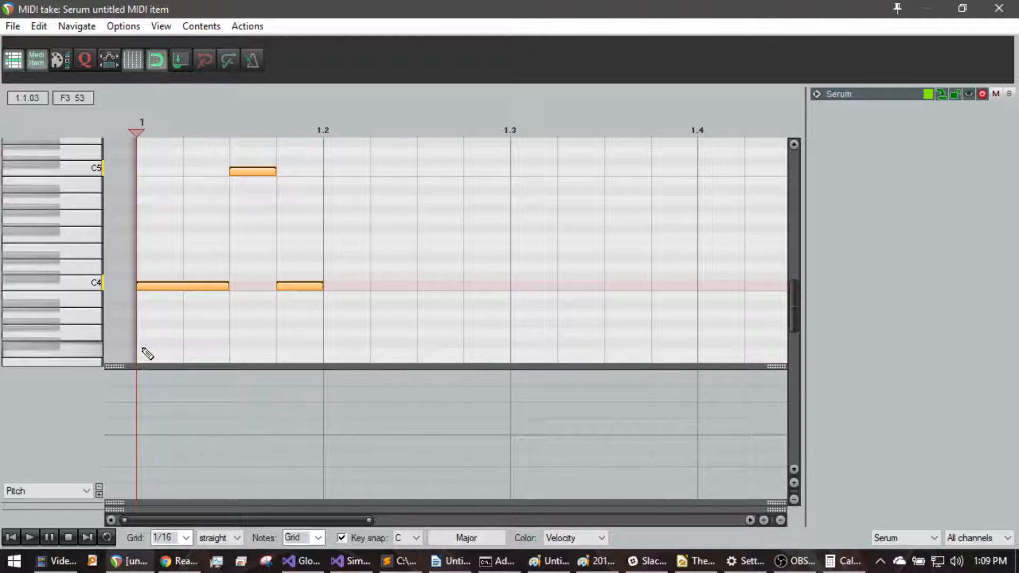
{"action": "key", "text": "Delete"}
- Add a 1/16 note at the item start lowered to F3 and a 1/16 note at 1.1.25 raised to E5
{"action": "scroll", "coordinate": [157, 285], "scroll_direction": "up", "scroll_amount": 2}
{"action": "left_click", "coordinate": [159, 287]}
{"action": "mouse_move", "coordinate": [216, 175]}
{"action": "left_mouse_down"}
{"action": "mouse_move", "coordinate": [250, 166]}
{"action": "mouse_move", "coordinate": [250, 125]}
{"action": "left_mouse_up"}
{"action": "left_click_drag", "start_coordinate": [148, 287], "coordinate": [145, 352]}
{"action": "scroll", "coordinate": [68, 220], "scroll_direction": "up", "scroll_amount": 1}
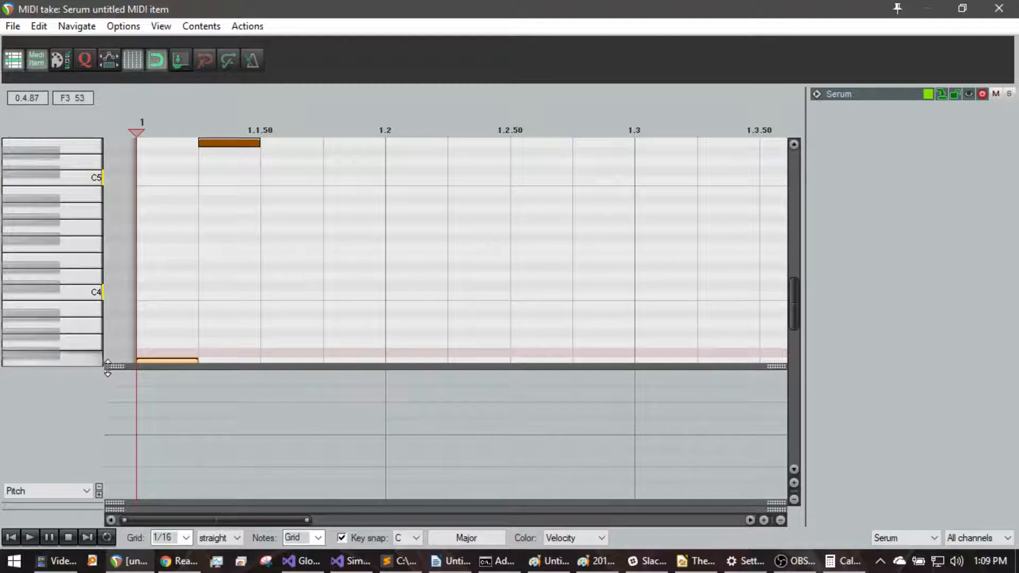
- Collapse the Pitch lane so the piano roll is taller and shows both the low and the high note
{"action": "left_click_drag", "start_coordinate": [113, 367], "coordinate": [104, 522]}
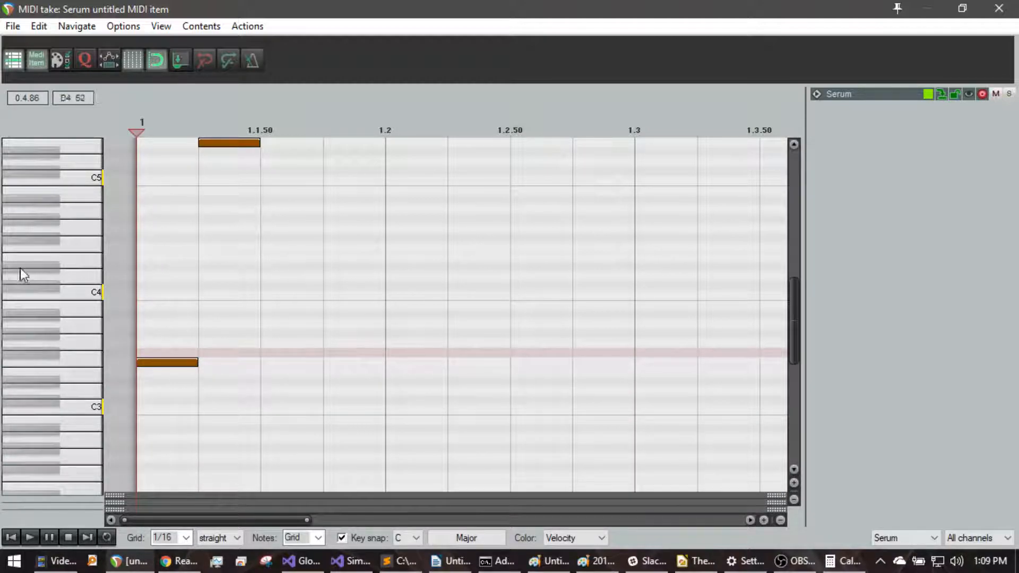
{"action": "scroll", "coordinate": [29, 264], "scroll_direction": "up", "scroll_amount": 2}
{"action": "scroll", "coordinate": [34, 269], "scroll_direction": "down", "scroll_amount": 1}
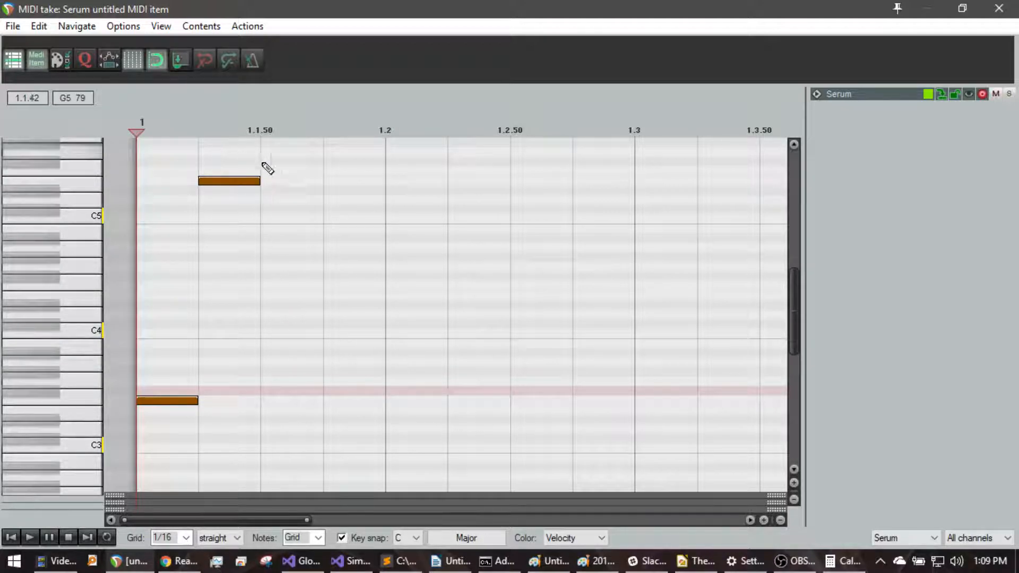
- Add 1/16 notes F3 at 1.1.75, F5 at 1.2, F3 at 1.2.50 and E5 at 1.2.75
{"action": "left_click", "coordinate": [350, 401]}
{"action": "left_click_drag", "start_coordinate": [416, 180], "coordinate": [427, 170]}
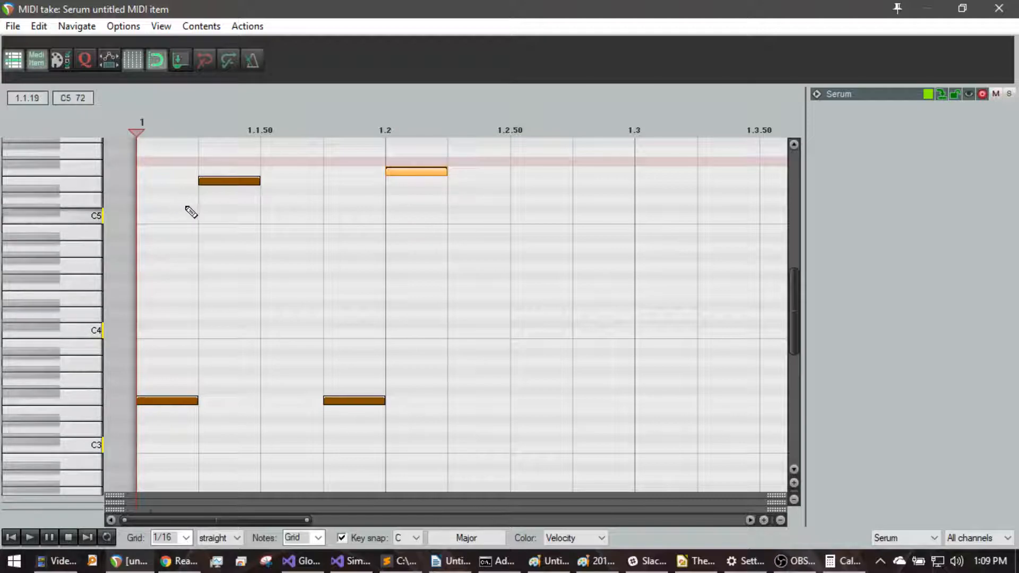
{"action": "left_click", "coordinate": [557, 402]}
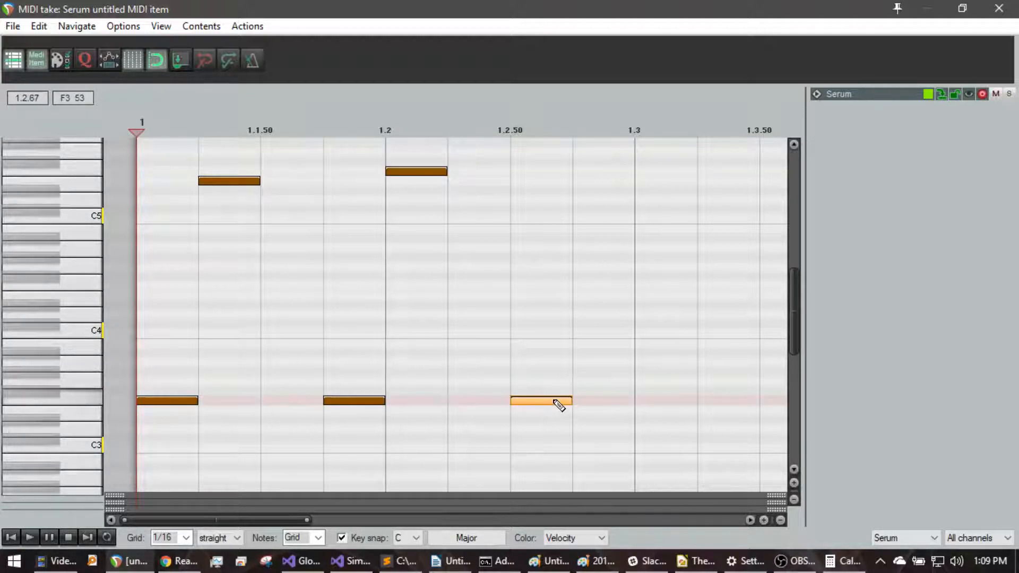
{"action": "left_click_drag", "start_coordinate": [614, 170], "coordinate": [621, 186]}
{"action": "scroll", "coordinate": [546, 216], "scroll_direction": "down", "scroll_amount": 2}
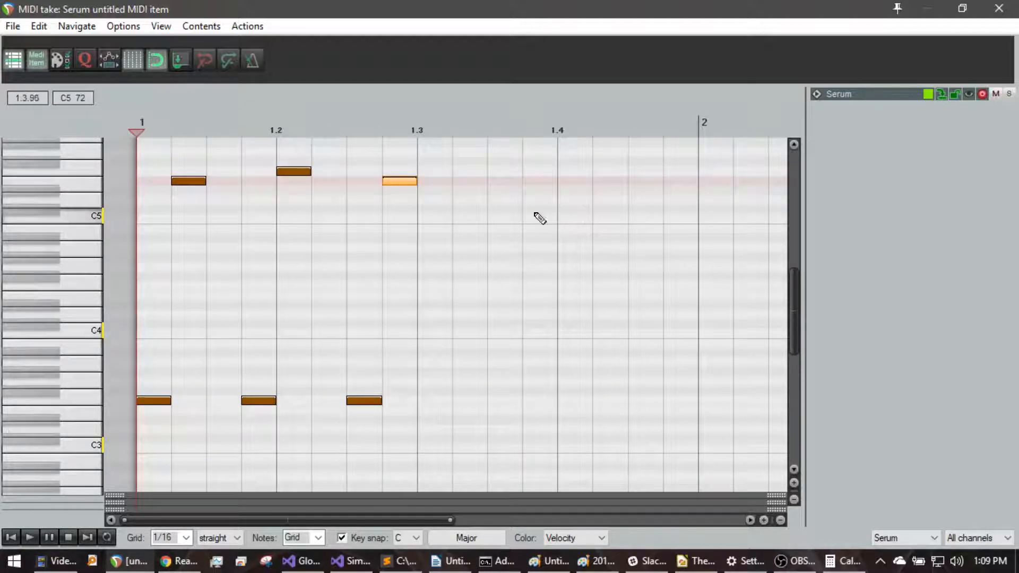
- Add 1/16 notes F3 at 1.3.25, D5 at 1.3.50 and C5 at 1.4, and play the pattern
{"action": "left_click", "coordinate": [471, 401]}
{"action": "left_click", "coordinate": [516, 204]}
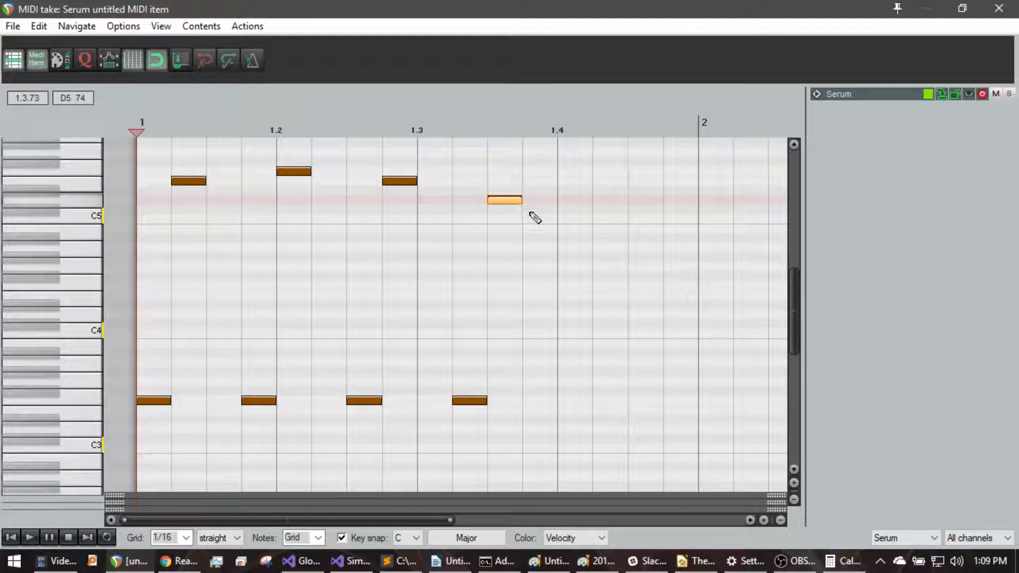
{"action": "left_click_drag", "start_coordinate": [571, 244], "coordinate": [584, 223]}
{"action": "scroll", "coordinate": [646, 323], "scroll_direction": "down", "scroll_amount": 3}
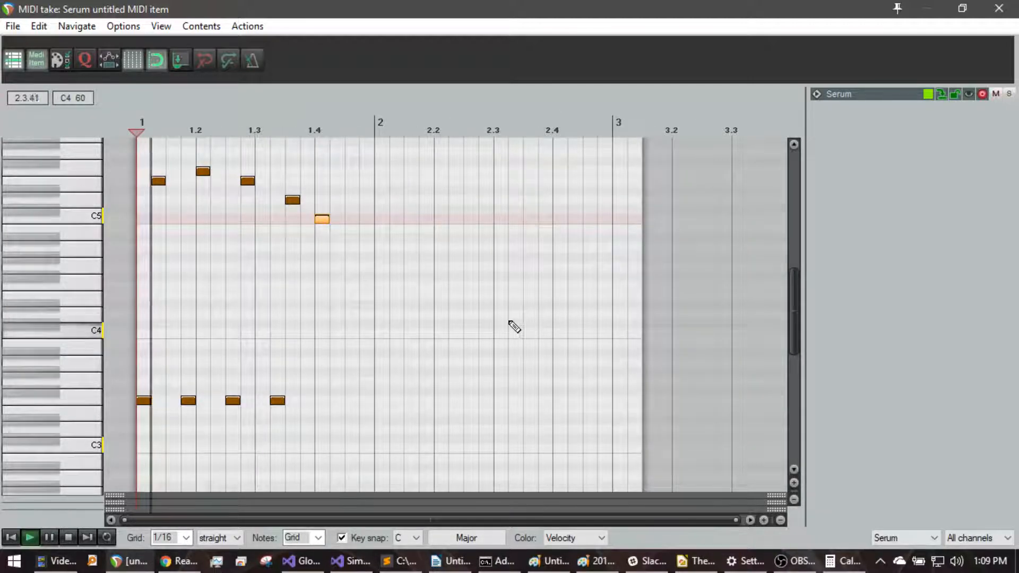
{"action": "scroll", "coordinate": [281, 301], "scroll_direction": "up", "scroll_amount": 3}
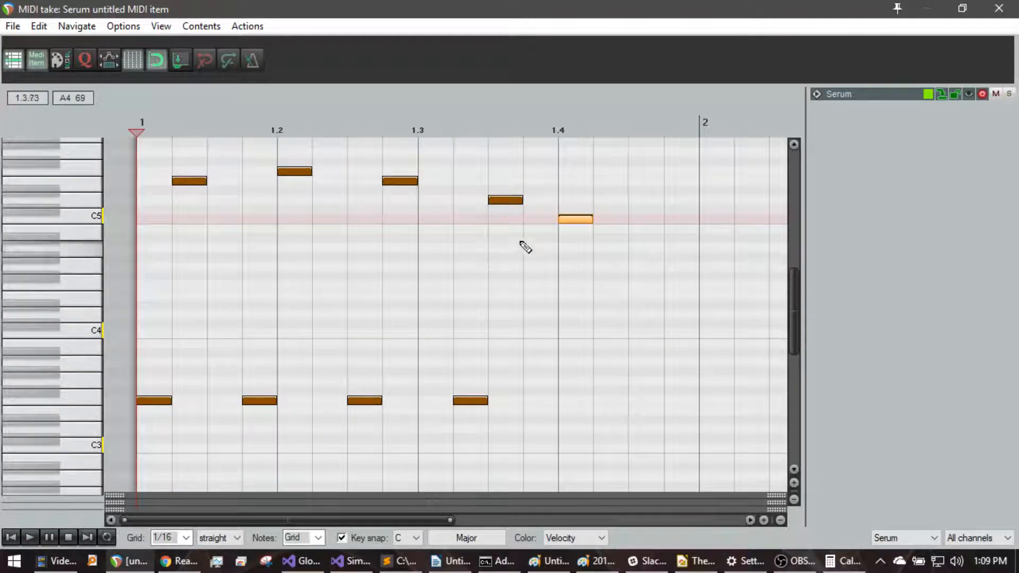
- Insert a short C5 grace note at 1.3.50 before a trimmed D5, and add a 1/8 note G4 at 1.4.50
{"action": "left_click", "coordinate": [505, 219]}
{"action": "left_click_drag", "start_coordinate": [491, 202], "coordinate": [498, 228]}
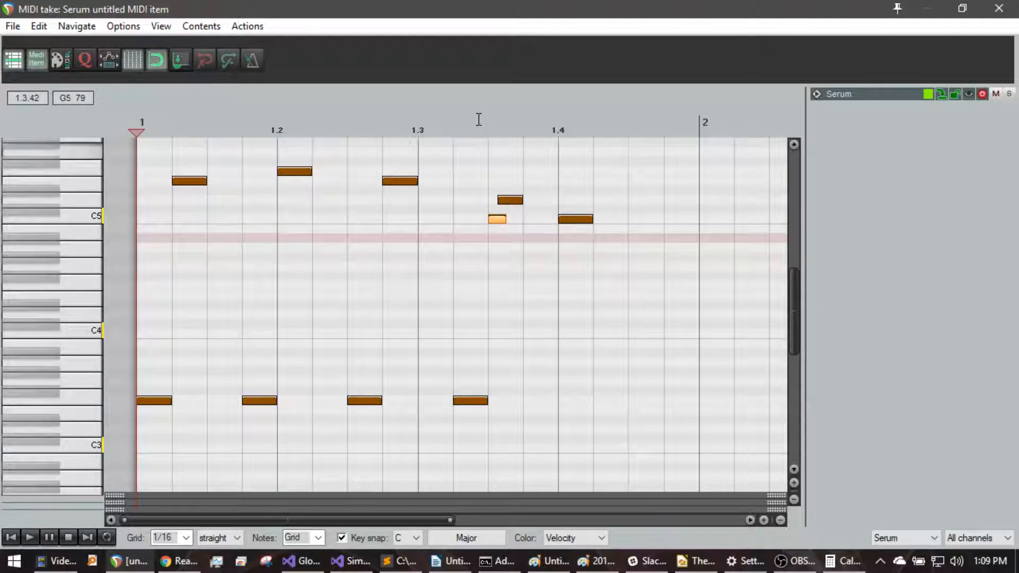
{"action": "left_click", "coordinate": [433, 131]}
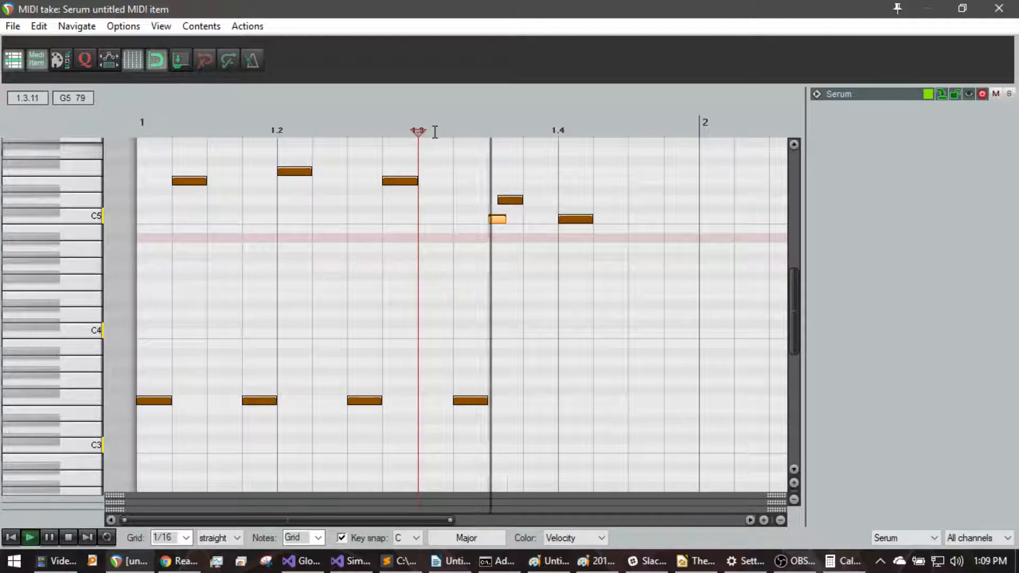
{"action": "left_click_drag", "start_coordinate": [648, 267], "coordinate": [690, 265]}
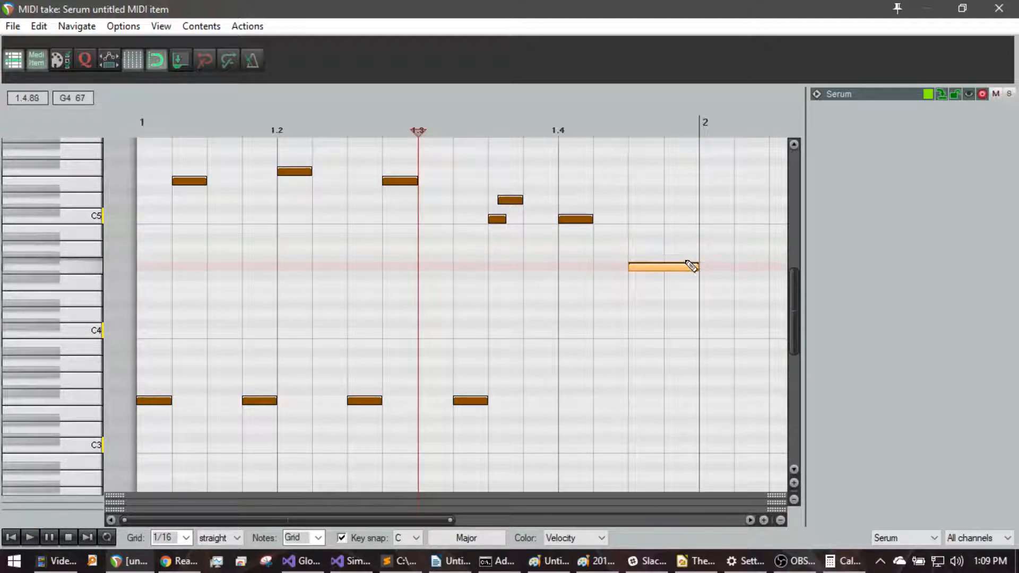
- Expand the Pitch lane below the piano roll and check its list of available controllers
{"action": "left_click_drag", "start_coordinate": [118, 499], "coordinate": [133, 373]}
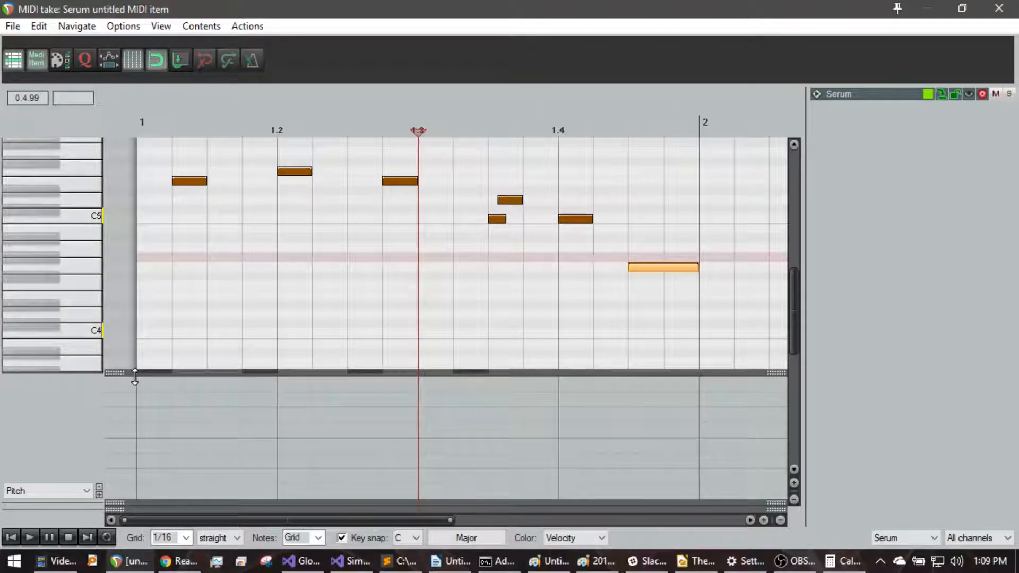
{"action": "left_click", "coordinate": [74, 488]}
{"action": "left_click", "coordinate": [78, 495]}
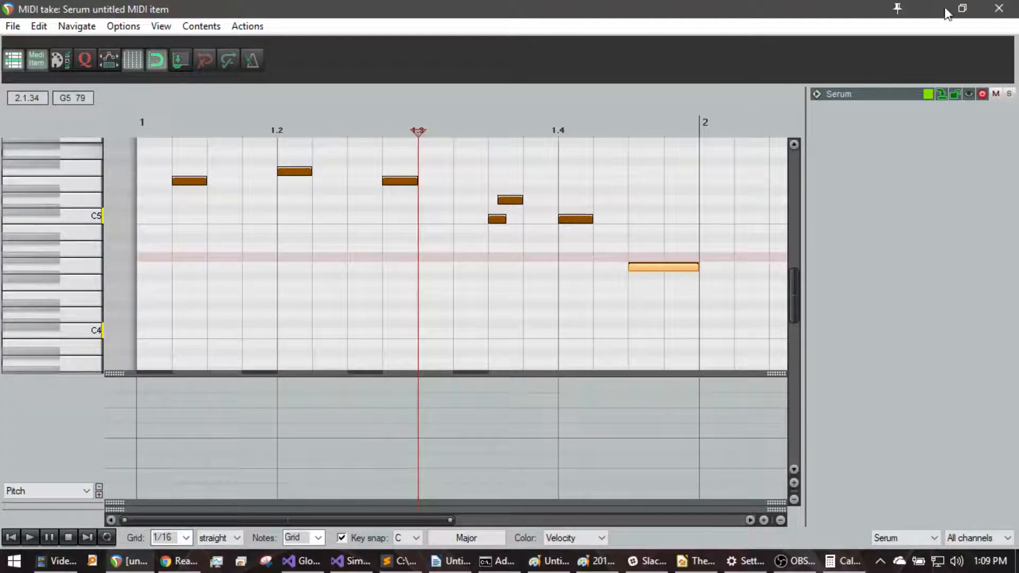
- Move the MIDI editor aside to reveal the arrangement and open the Serum track's FX window
{"action": "left_click_drag", "start_coordinate": [829, 1], "coordinate": [899, 335]}
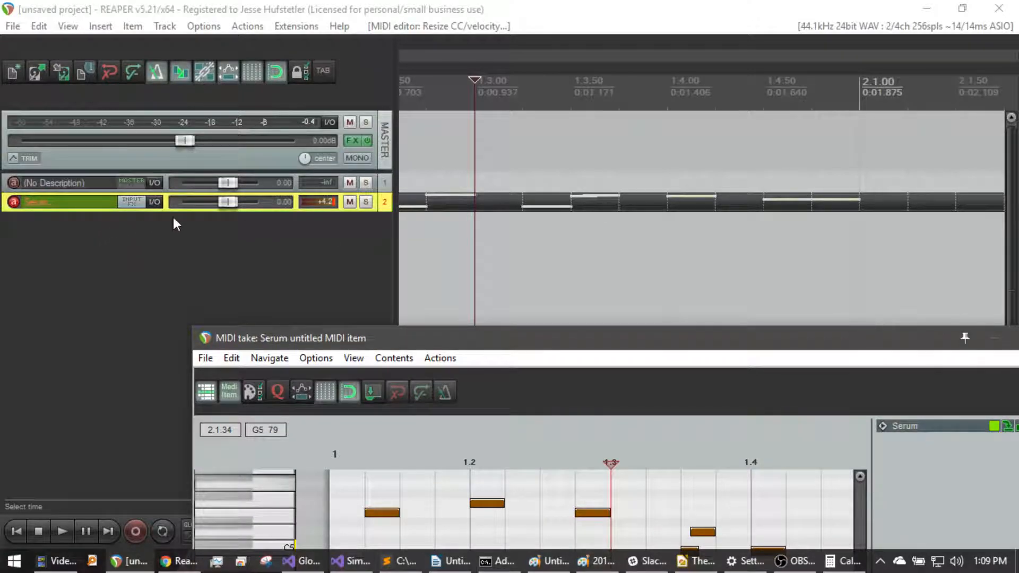
{"action": "left_click", "coordinate": [42, 201]}
{"action": "key", "text": "f"}
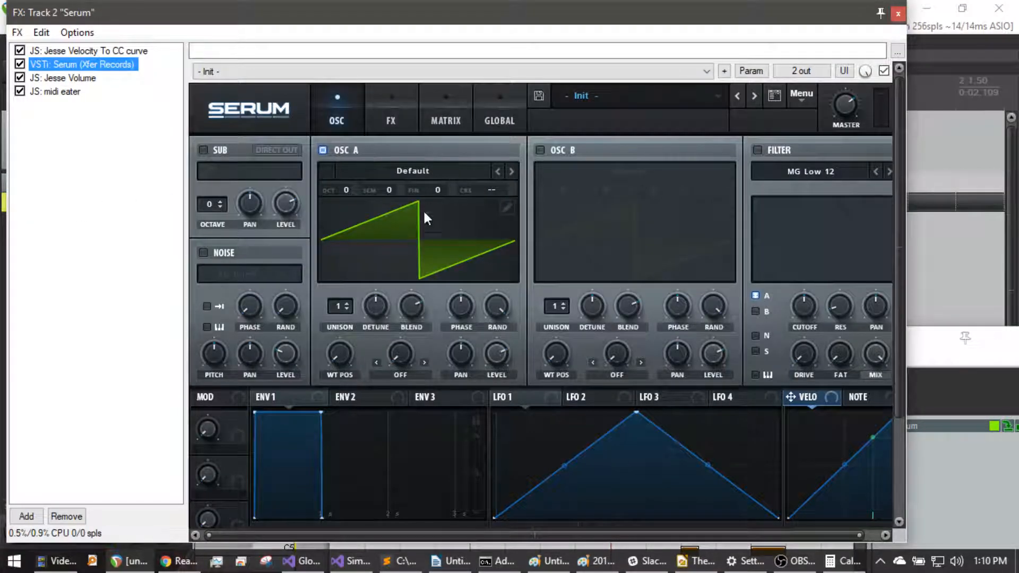
- Assign LFO 1 to oscillator A's fine tuning and set its modulation amount for vibrato
{"action": "left_click_drag", "start_coordinate": [900, 125], "coordinate": [887, 333]}
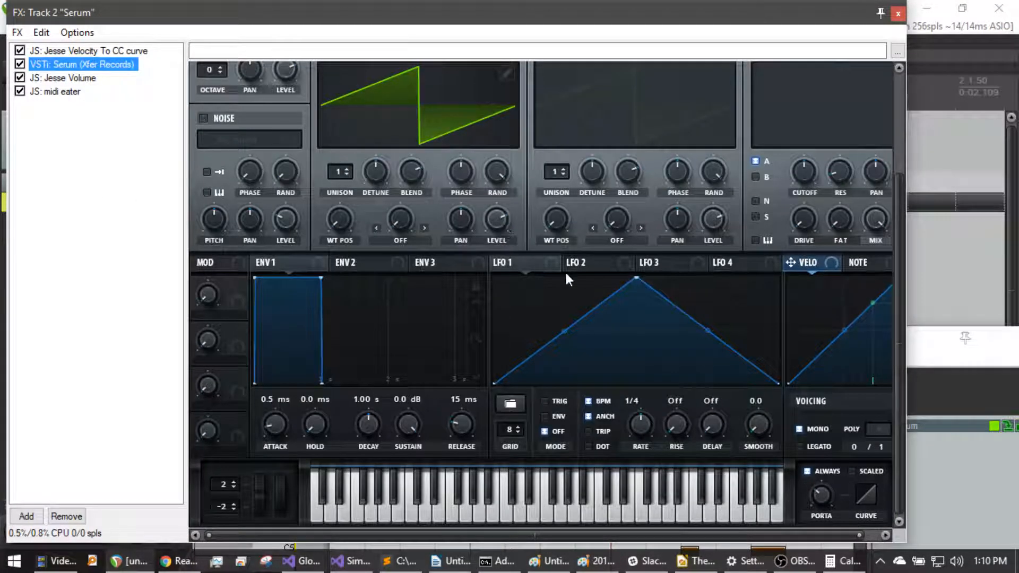
{"action": "left_click_drag", "start_coordinate": [900, 274], "coordinate": [890, 190]}
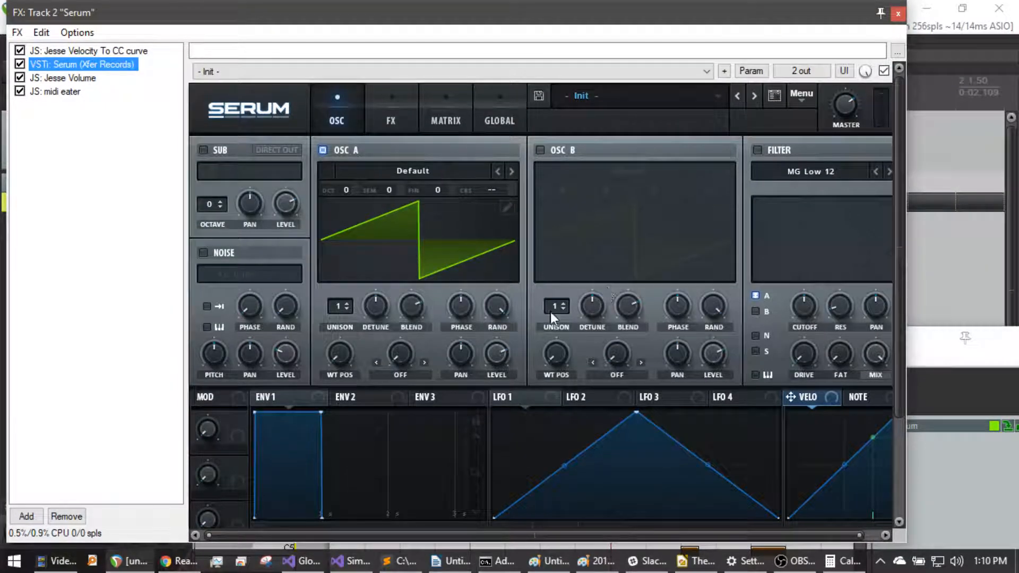
{"action": "left_click_drag", "start_coordinate": [529, 409], "coordinate": [487, 257]}
{"action": "left_click_drag", "start_coordinate": [415, 194], "coordinate": [436, 189]}
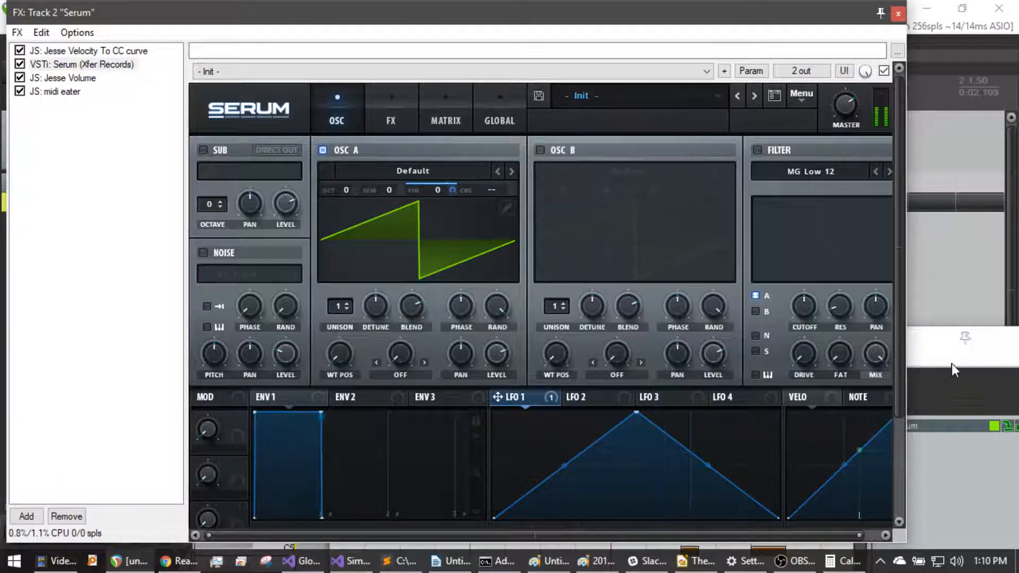
- Turn off BPM sync for LFO 1 and set its rate to 7.9 Hz
{"action": "scroll", "coordinate": [899, 319], "scroll_direction": "down", "scroll_amount": 3}
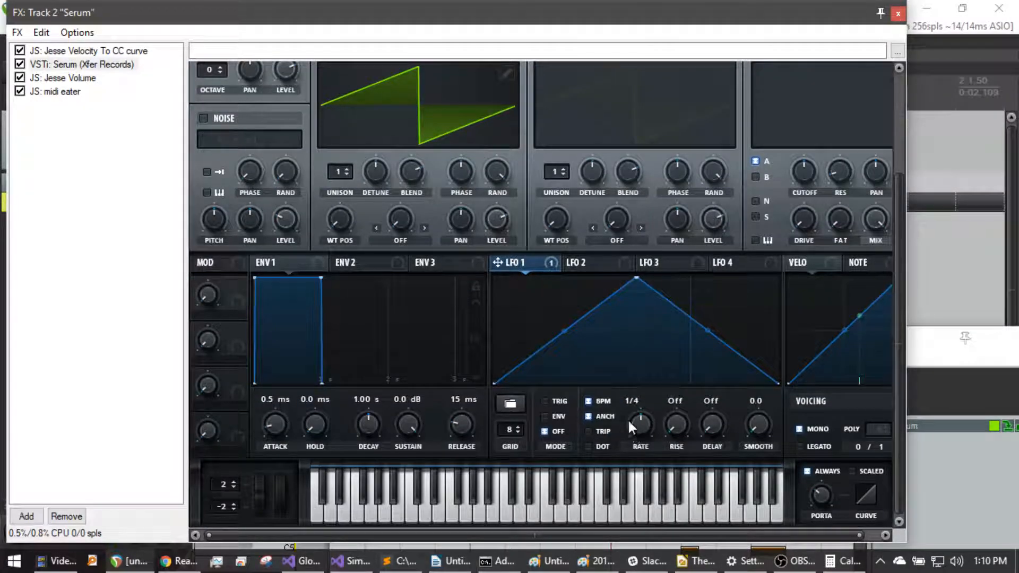
{"action": "left_click", "coordinate": [599, 401]}
{"action": "scroll", "coordinate": [645, 422], "scroll_direction": "down", "scroll_amount": 3}
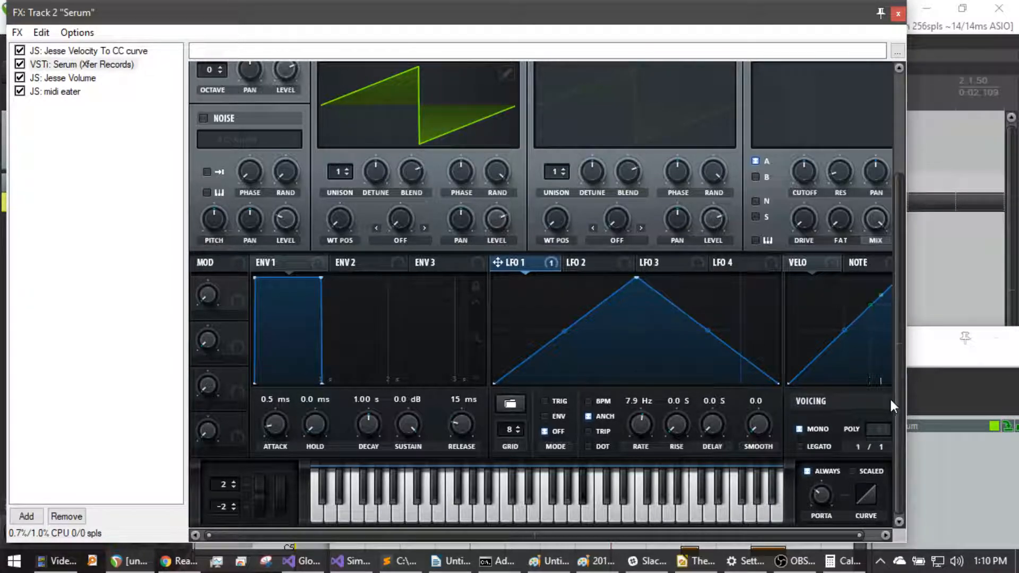
- Set Mod Wheel as the aux source for the LFO 1 to A Fine routing in Serum's modulation matrix
{"action": "left_click_drag", "start_coordinate": [902, 310], "coordinate": [905, 233]}
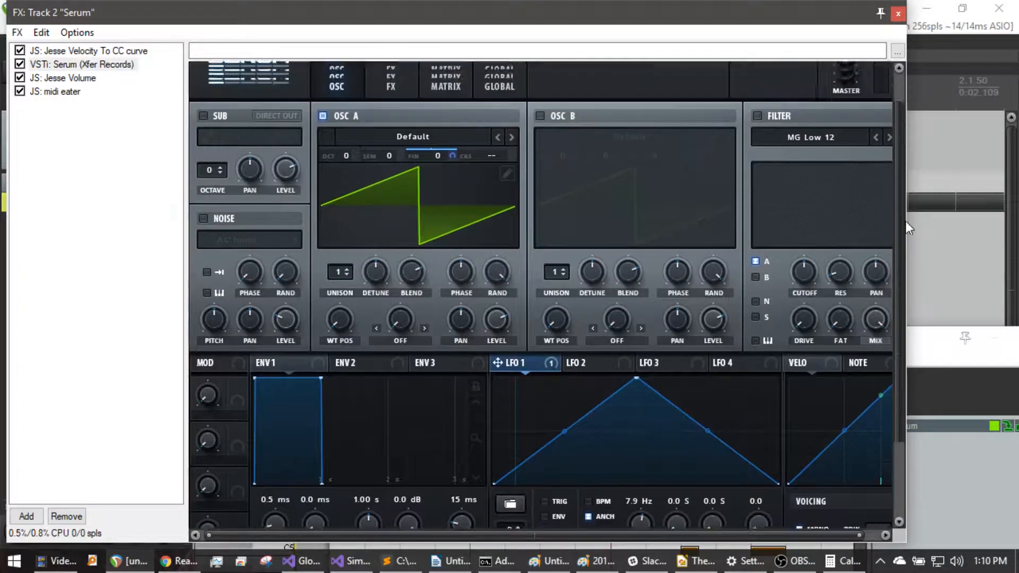
{"action": "left_click", "coordinate": [444, 111]}
{"action": "left_click", "coordinate": [689, 169]}
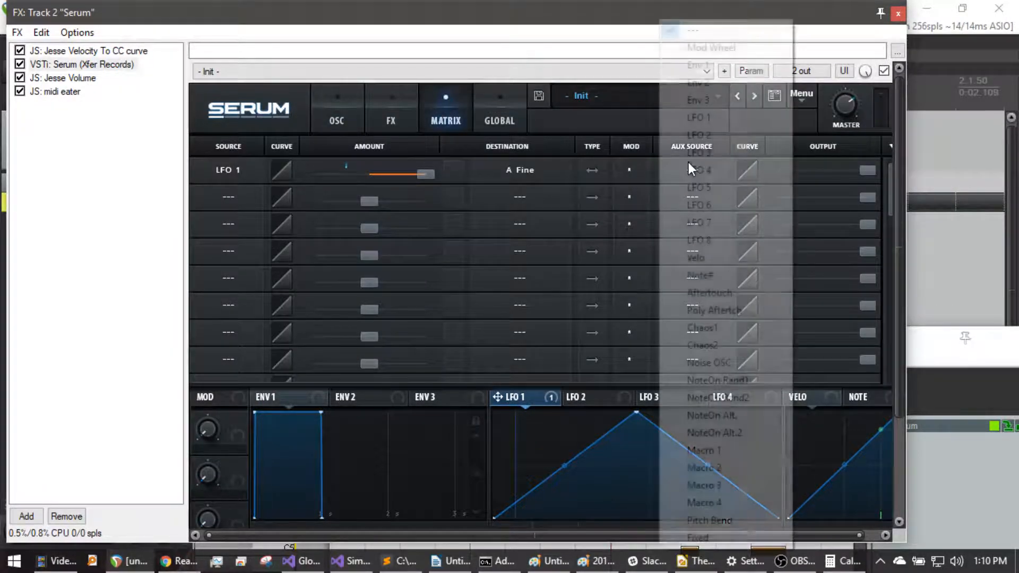
{"action": "left_click", "coordinate": [691, 169]}
{"action": "left_click", "coordinate": [691, 169]}
{"action": "left_click", "coordinate": [711, 48]}
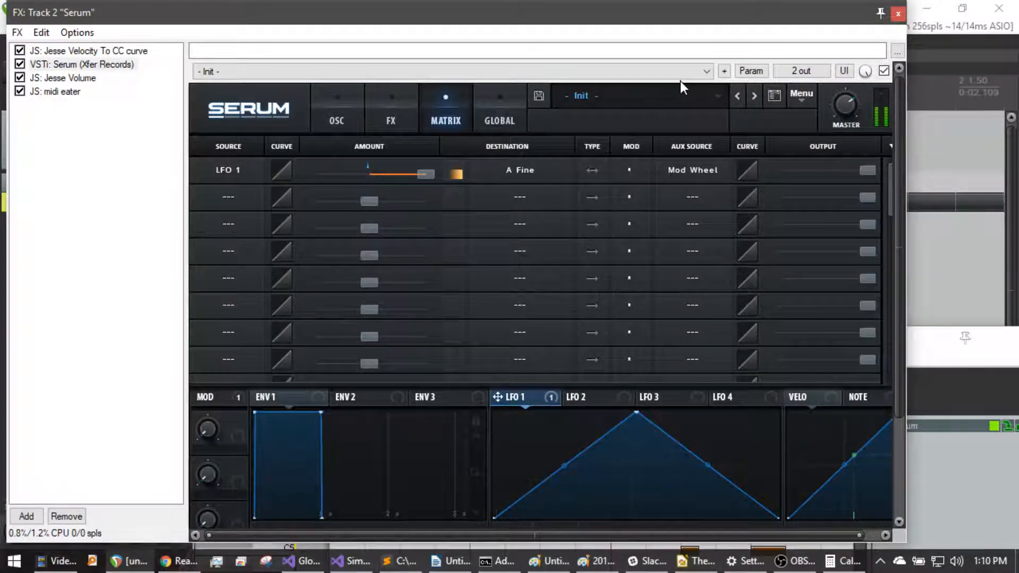
- Close Serum's FX window, restore the MIDI editor to full screen and play the pattern from the start
{"action": "left_click", "coordinate": [898, 14]}
{"action": "left_click_drag", "start_coordinate": [527, 345], "coordinate": [313, 4]}
{"action": "key", "text": "space"}
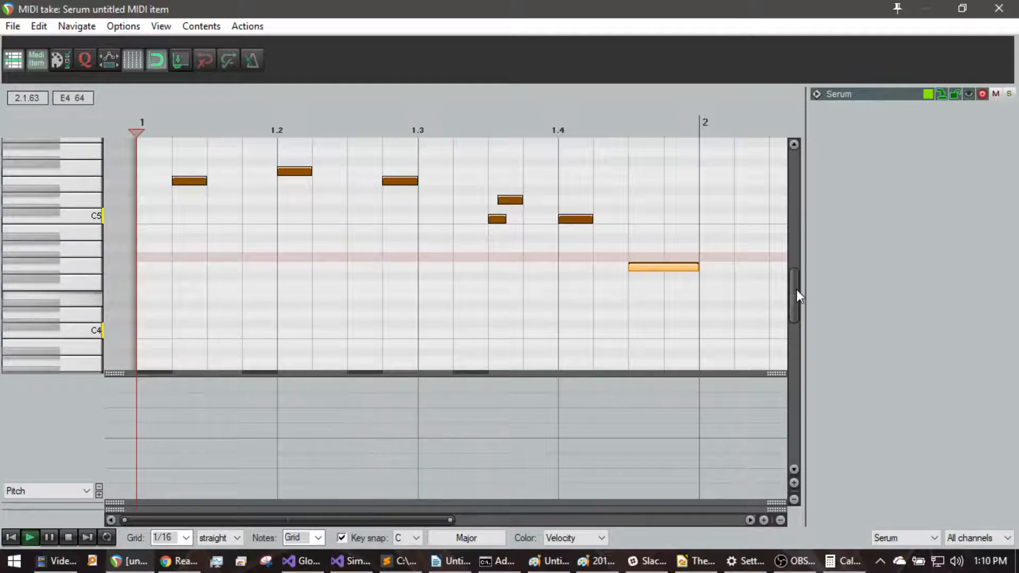
- Switch the controller lane below the piano roll from Pitch to 01 Mod Wheel MSB
{"action": "left_click_drag", "start_coordinate": [794, 289], "coordinate": [822, 315]}
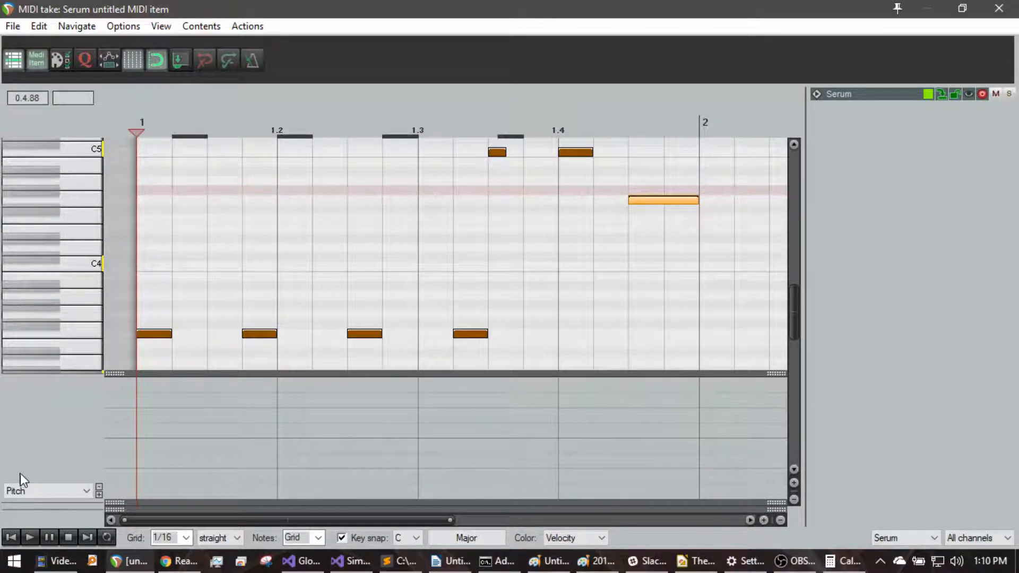
{"action": "left_click", "coordinate": [56, 490]}
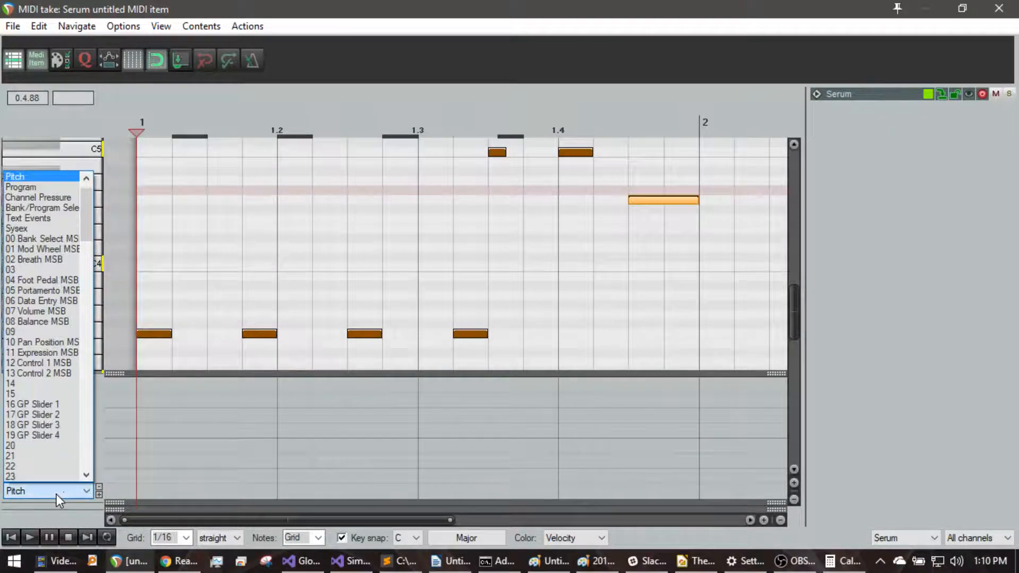
{"action": "left_click", "coordinate": [49, 247]}
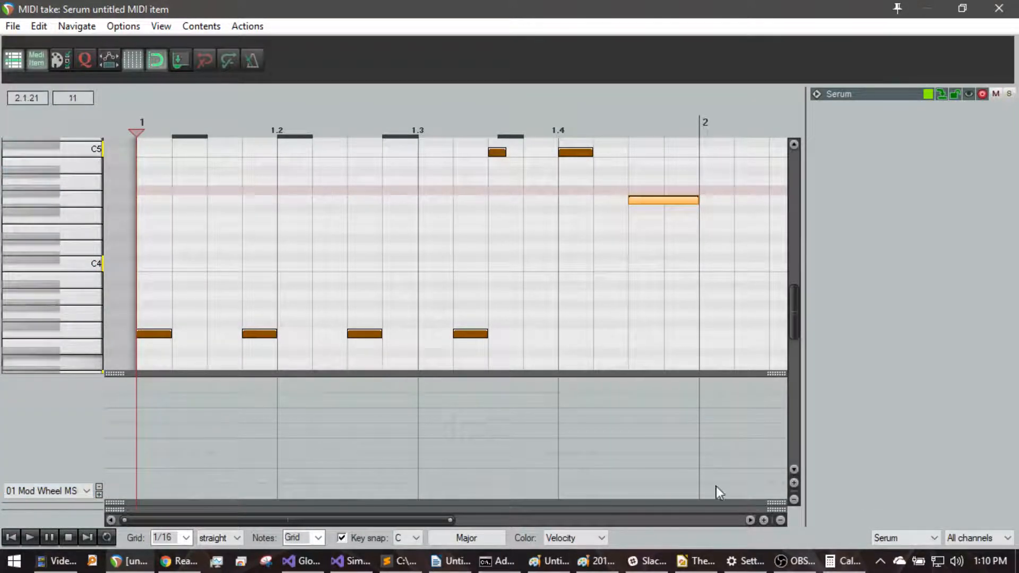
- Replace the grid-snapped mod wheel events with an unsnapped rising ramp under the G4 note, and audition it from 1.4
{"action": "mouse_move", "coordinate": [644, 442]}
{"action": "left_mouse_down"}
{"action": "mouse_move", "coordinate": [676, 415]}
{"action": "mouse_move", "coordinate": [556, 480]}
{"action": "left_mouse_up"}
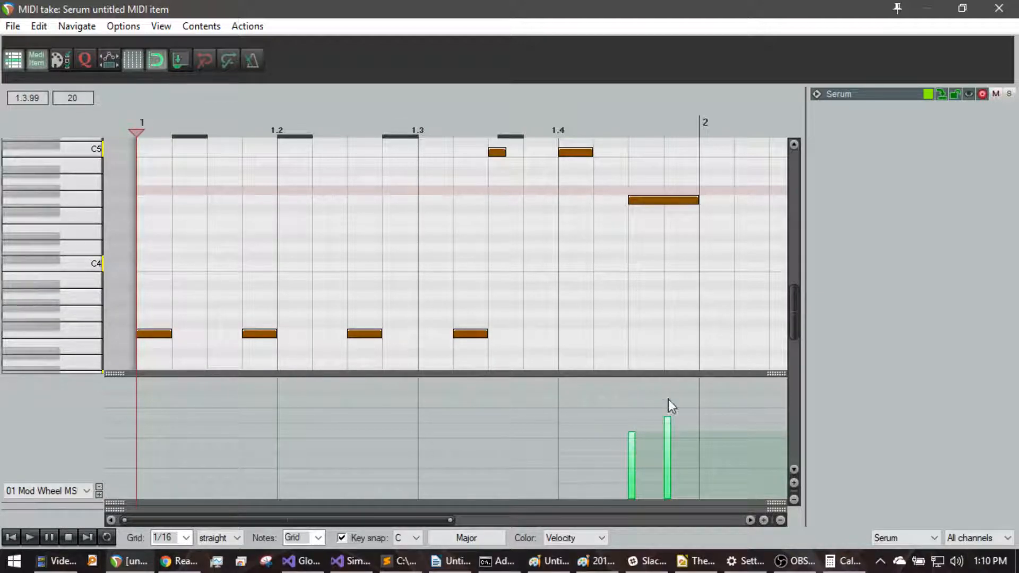
{"action": "key", "text": "Delete"}
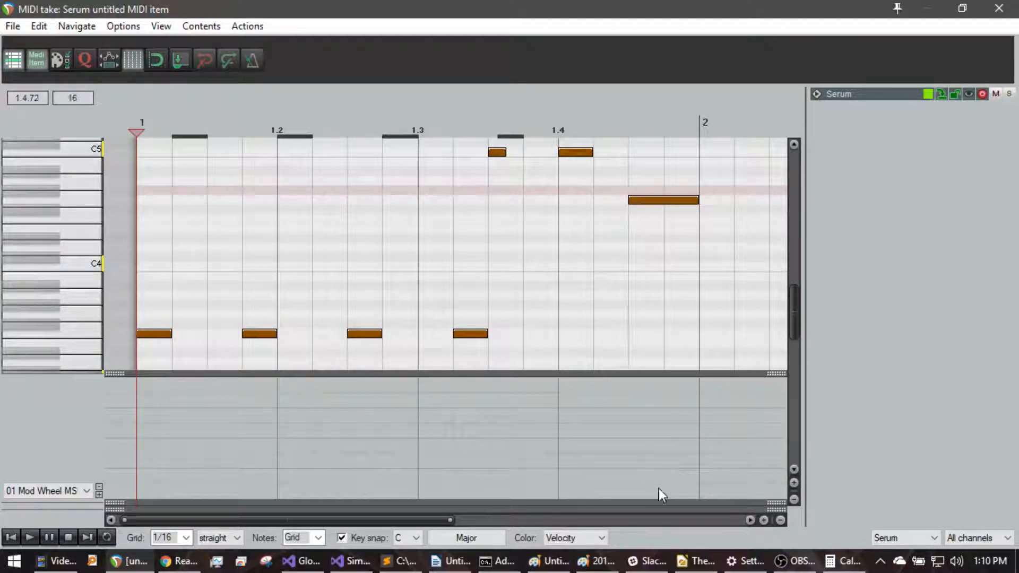
{"action": "mouse_move", "coordinate": [653, 498]}
{"action": "left_mouse_down"}
{"action": "mouse_move", "coordinate": [622, 510]}
{"action": "mouse_move", "coordinate": [674, 488]}
{"action": "mouse_move", "coordinate": [695, 445]}
{"action": "mouse_move", "coordinate": [725, 520]}
{"action": "left_mouse_up"}
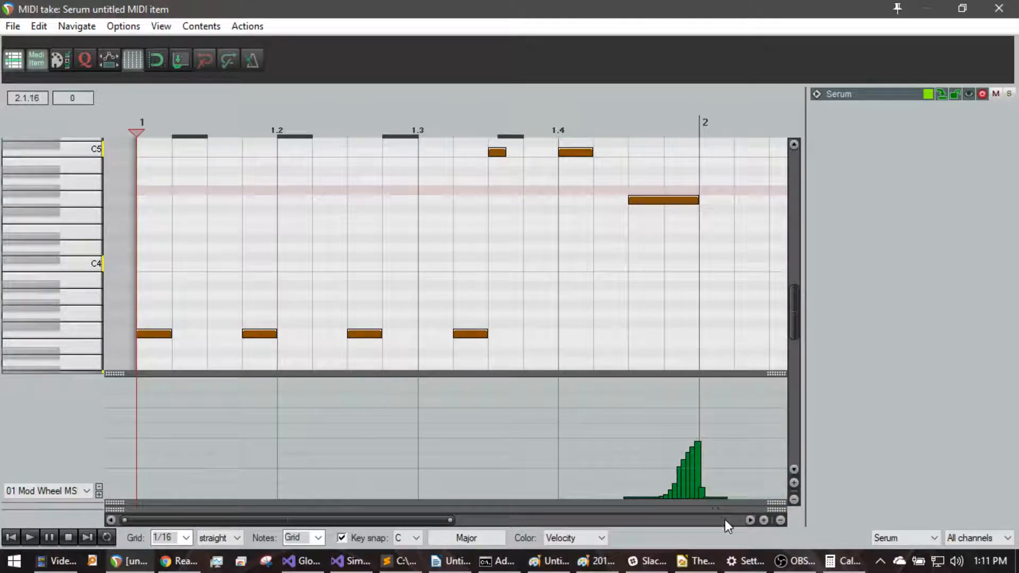
{"action": "left_click", "coordinate": [564, 124]}
{"action": "key", "text": "space"}
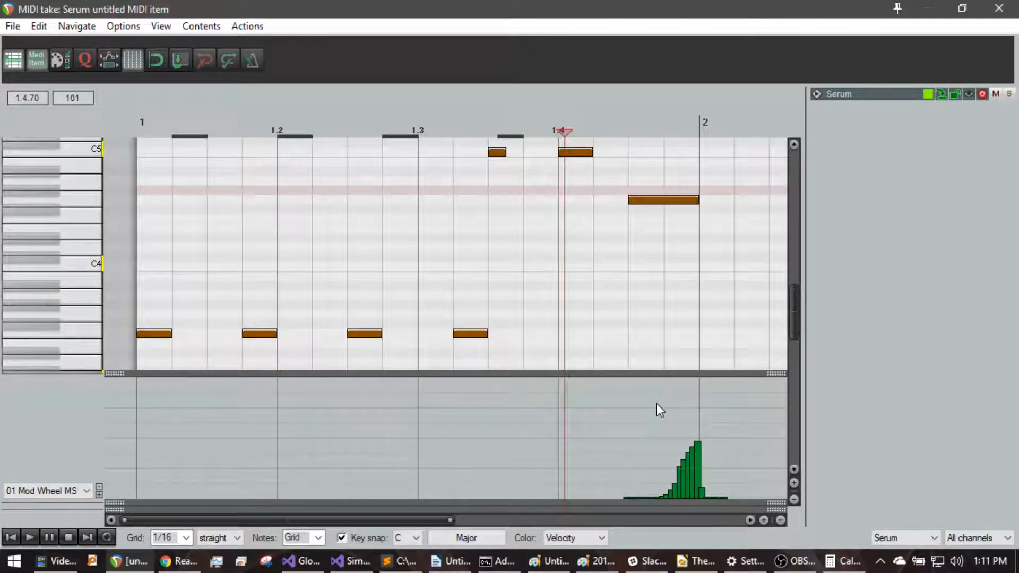
- Redraw the mod wheel ramp higher under the G4 note with a curved rise from 0, auditioning each change
{"action": "left_click_drag", "start_coordinate": [654, 431], "coordinate": [701, 404]}
{"action": "key", "text": "space"}
{"action": "key", "text": "space"}
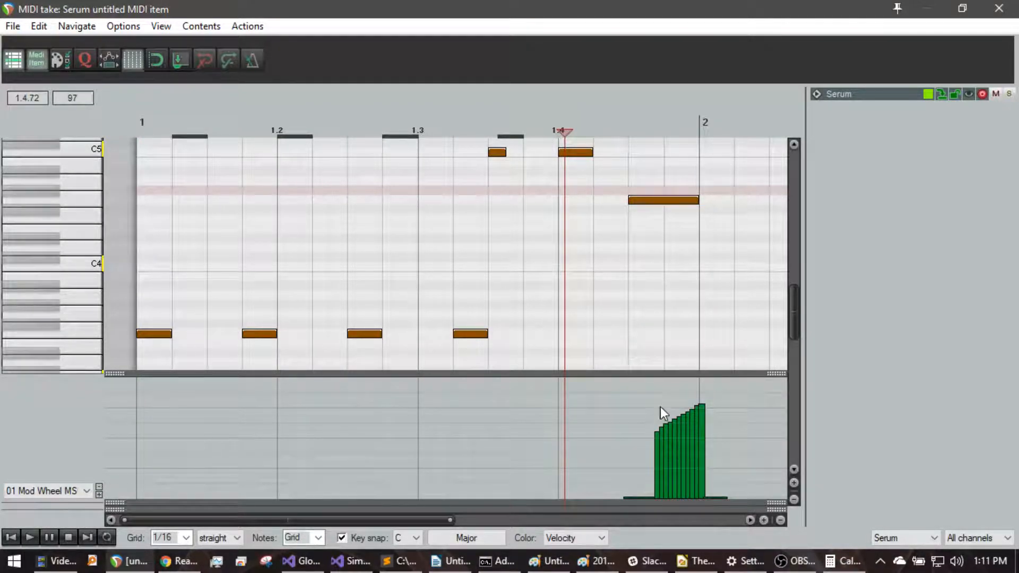
{"action": "left_click_drag", "start_coordinate": [670, 416], "coordinate": [647, 510]}
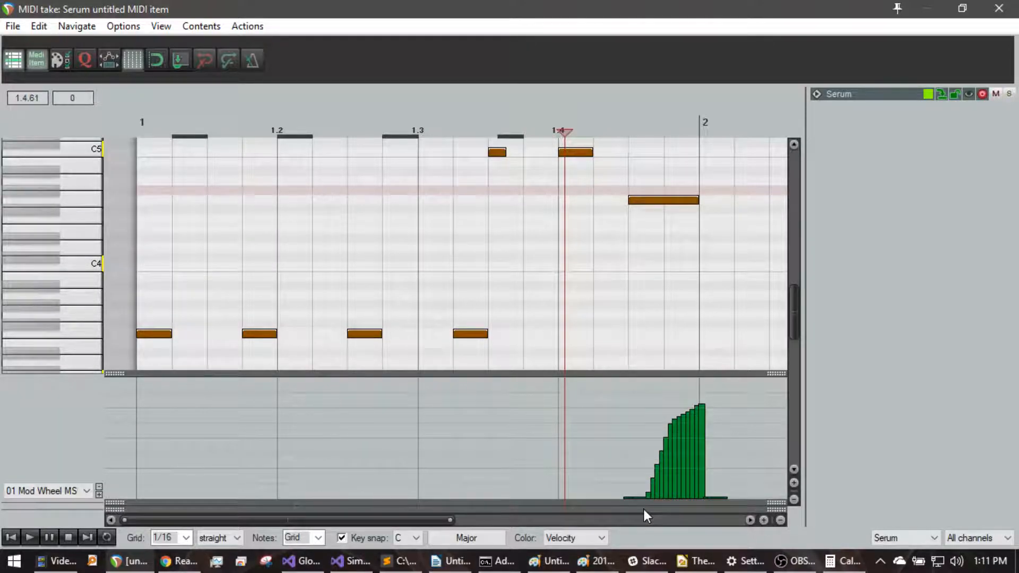
{"action": "key", "text": "space"}
{"action": "key", "text": "space"}
- Taper the mod wheel curve after its peak, drop it to 0 from bar 2 and audition the result
{"action": "mouse_move", "coordinate": [685, 404]}
{"action": "left_mouse_down"}
{"action": "mouse_move", "coordinate": [715, 410]}
{"action": "mouse_move", "coordinate": [712, 461]}
{"action": "left_mouse_up"}
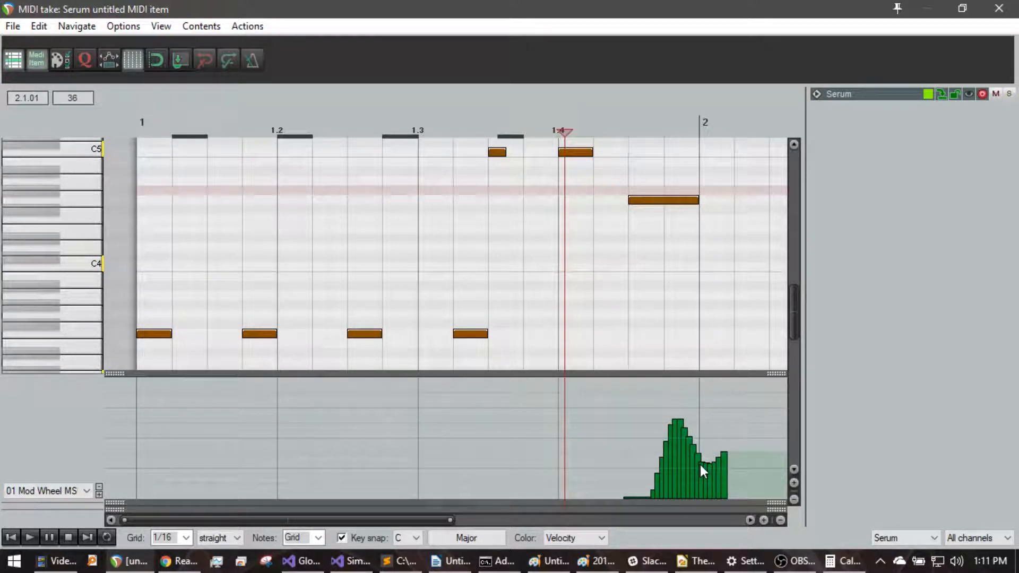
{"action": "left_click_drag", "start_coordinate": [739, 422], "coordinate": [719, 502]}
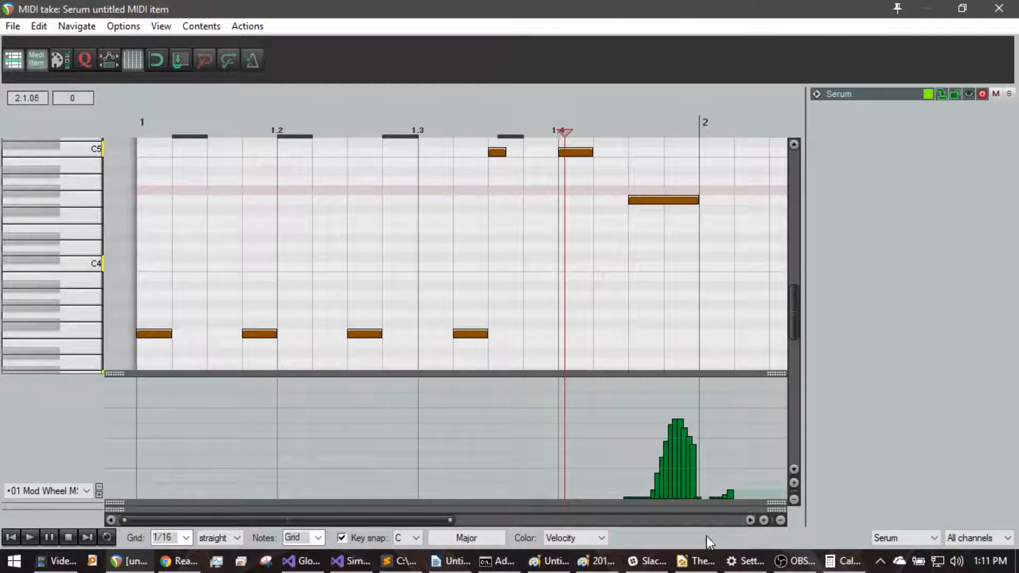
{"action": "key", "text": "space"}
{"action": "mouse_move", "coordinate": [741, 561]}
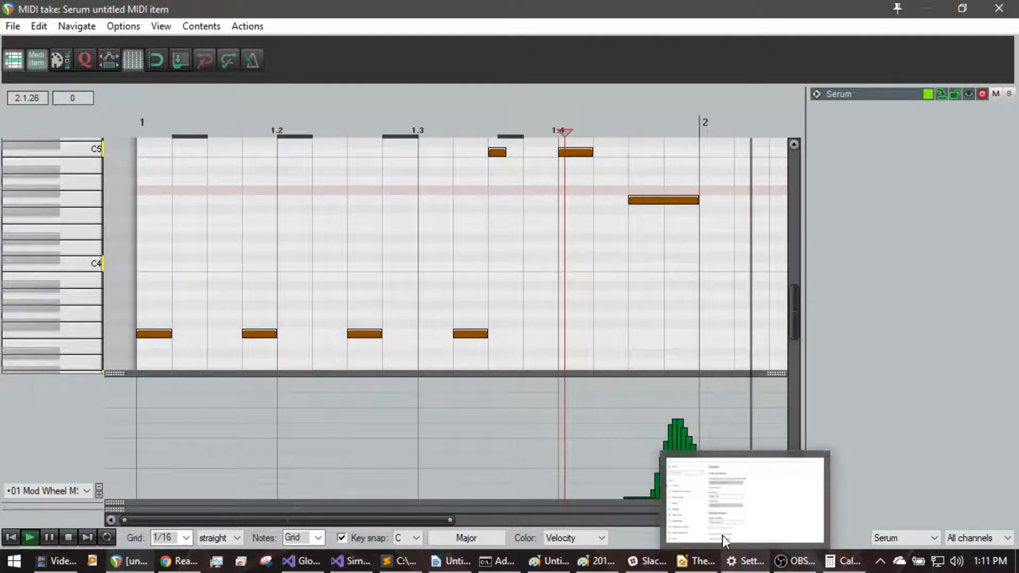
{"action": "key", "text": "space"}
- Raise the mod wheel events under the second half of the G4 note to maximum and play from the start
{"action": "left_click_drag", "start_coordinate": [669, 347], "coordinate": [695, 341]}
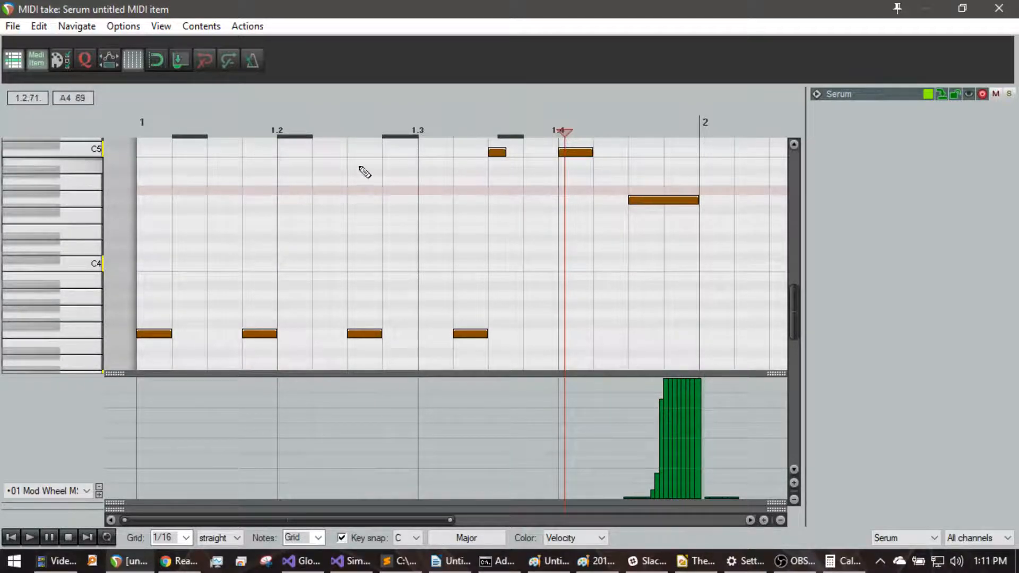
{"action": "key", "text": "Home"}
{"action": "key", "text": "space"}
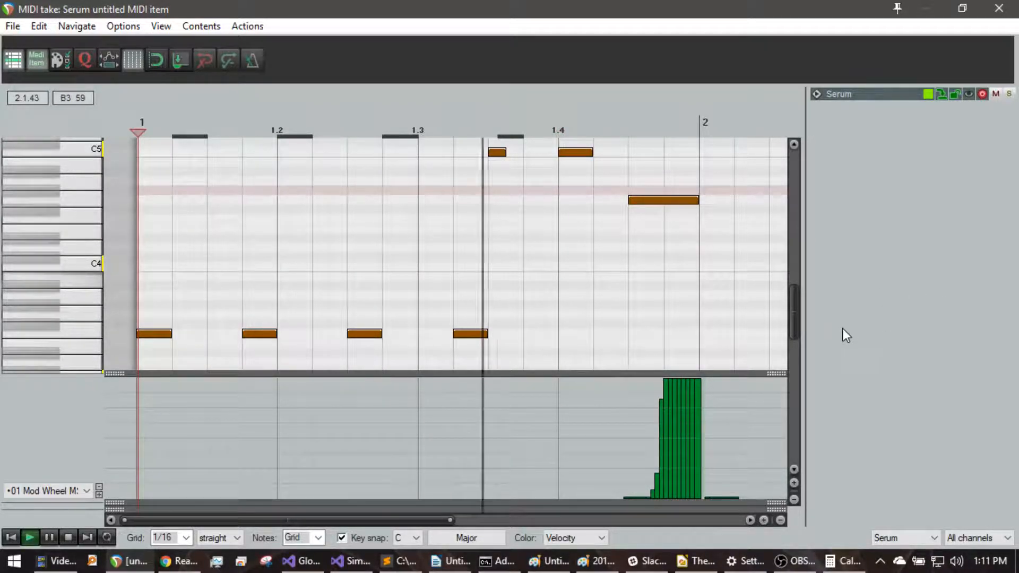
- Undo the stray note, enable grid snap, and add a D5 grace note at 1.1.25, starting the E5 above it slightly after
{"action": "left_click_drag", "start_coordinate": [795, 310], "coordinate": [800, 291]}
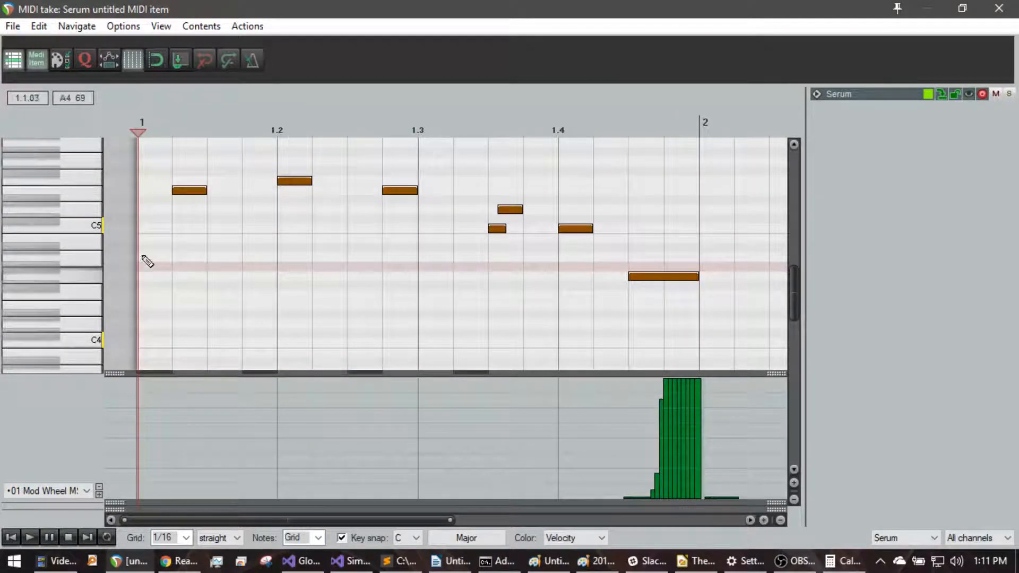
{"action": "left_click", "coordinate": [181, 228]}
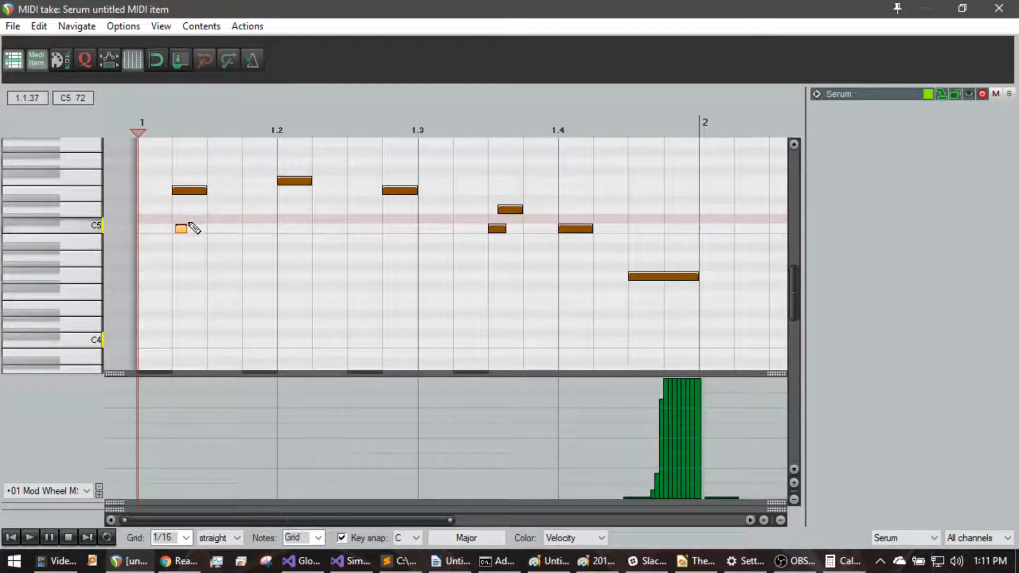
{"action": "key", "text": "ctrl+z"}
{"action": "key", "text": "alt+s"}
{"action": "left_click", "coordinate": [183, 230]}
{"action": "mouse_move", "coordinate": [182, 232]}
{"action": "left_mouse_down"}
{"action": "mouse_move", "coordinate": [189, 190]}
{"action": "mouse_move", "coordinate": [188, 212]}
{"action": "mouse_move", "coordinate": [178, 191]}
{"action": "left_mouse_up"}
- Add a short E5 grace note at 1.2, start the F5 slightly after it, and audition the change
{"action": "left_click", "coordinate": [295, 210]}
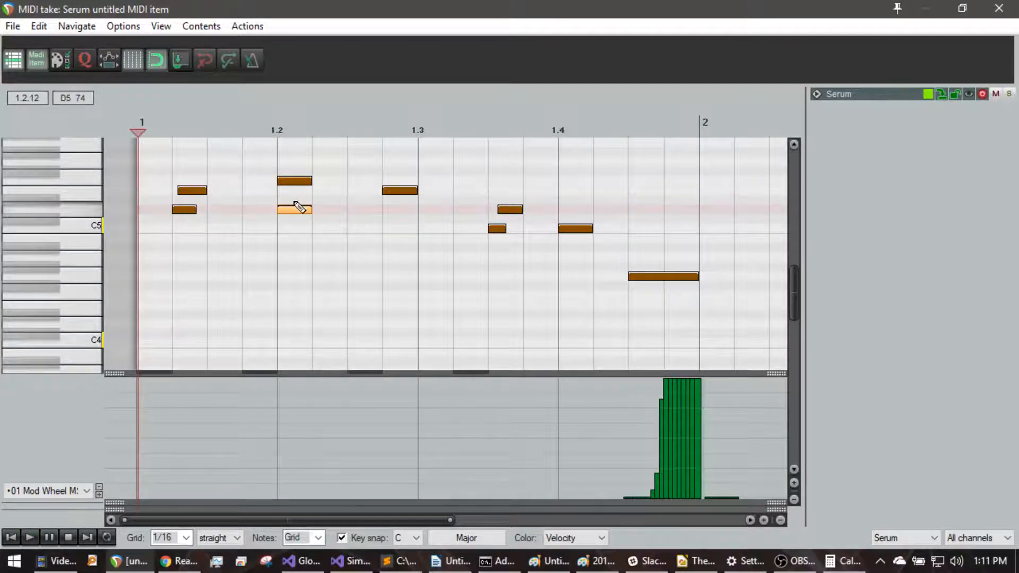
{"action": "left_click_drag", "start_coordinate": [297, 199], "coordinate": [286, 181]}
{"action": "key", "text": "space"}
{"action": "key", "text": "space"}
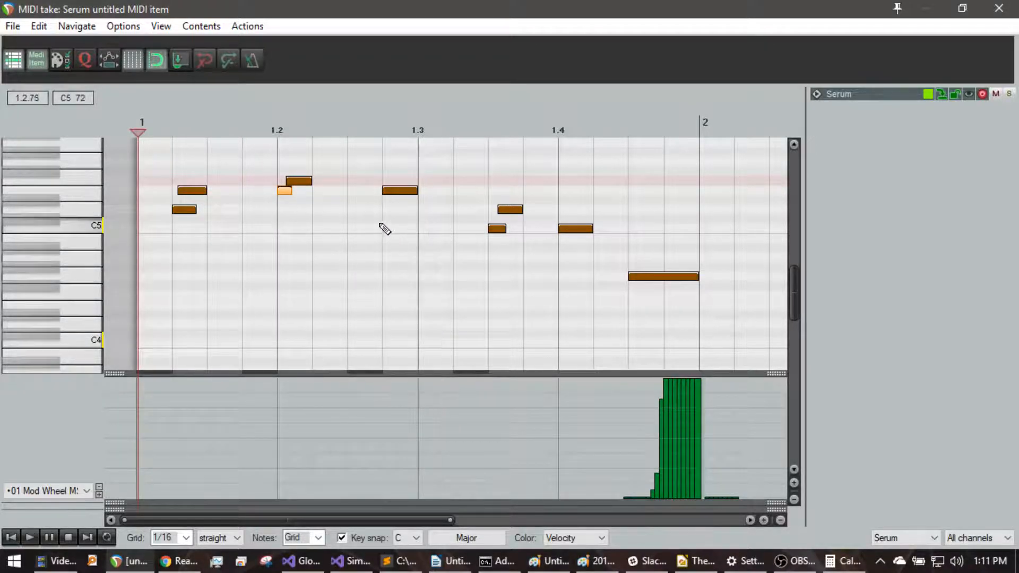
- Add a short D5 grace note at 1.2.75, start the E5 there slightly after it, and audition from bar 1
{"action": "left_click", "coordinate": [398, 209]}
{"action": "left_click_drag", "start_coordinate": [389, 189], "coordinate": [399, 210]}
{"action": "key", "text": "space"}
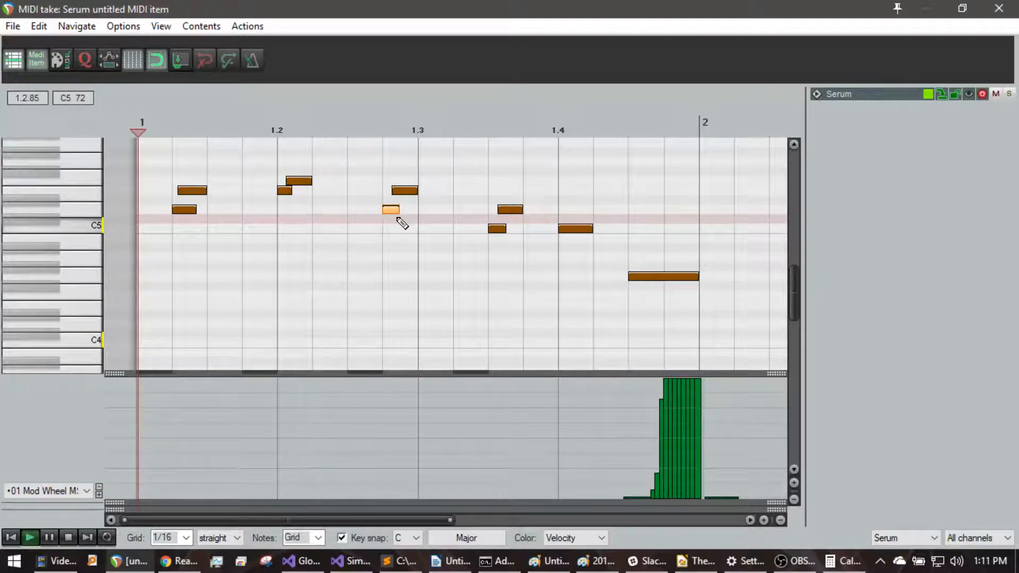
{"action": "key", "text": "space"}
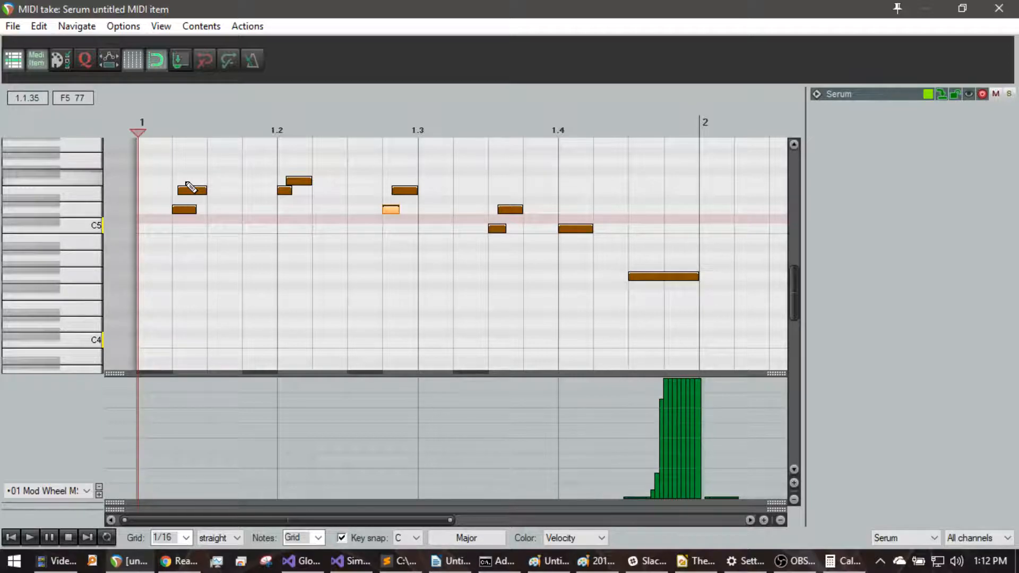
- Play the phrase, then delay the start of the first E5 a little more and audition it again
{"action": "key", "text": "space"}
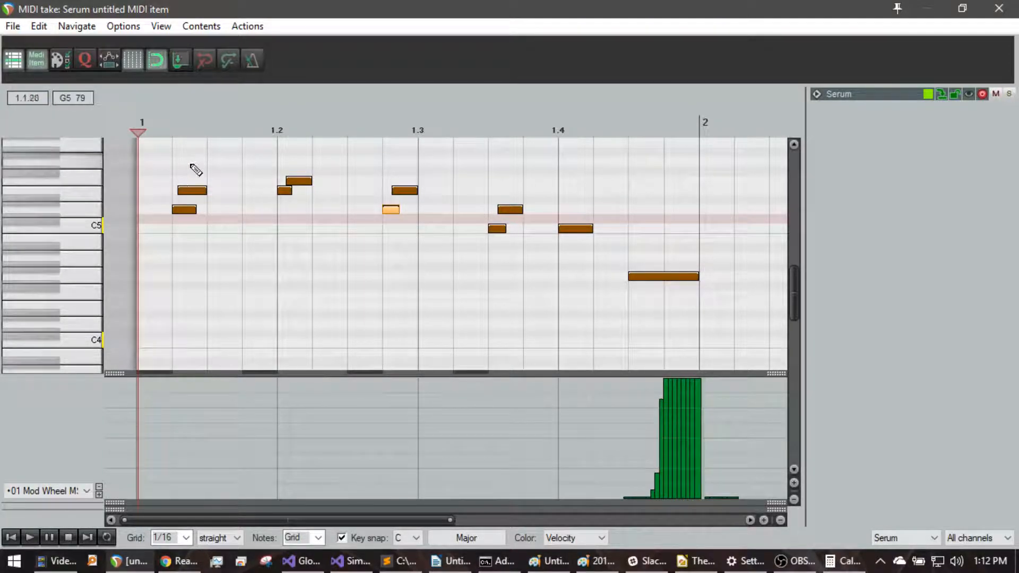
{"action": "left_click", "coordinate": [186, 192]}
{"action": "left_click_drag", "start_coordinate": [182, 190], "coordinate": [189, 190]}
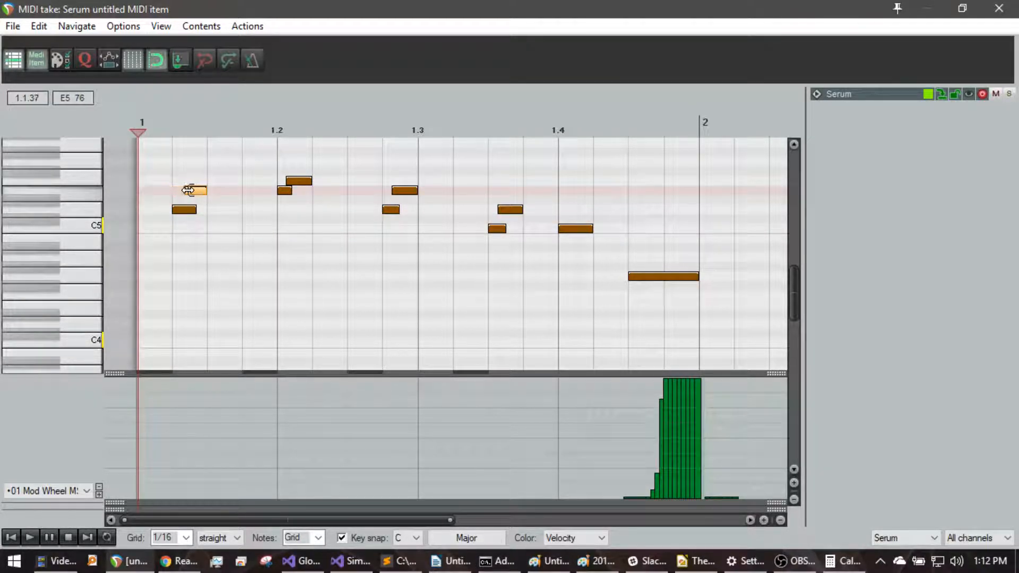
{"action": "key", "text": "space"}
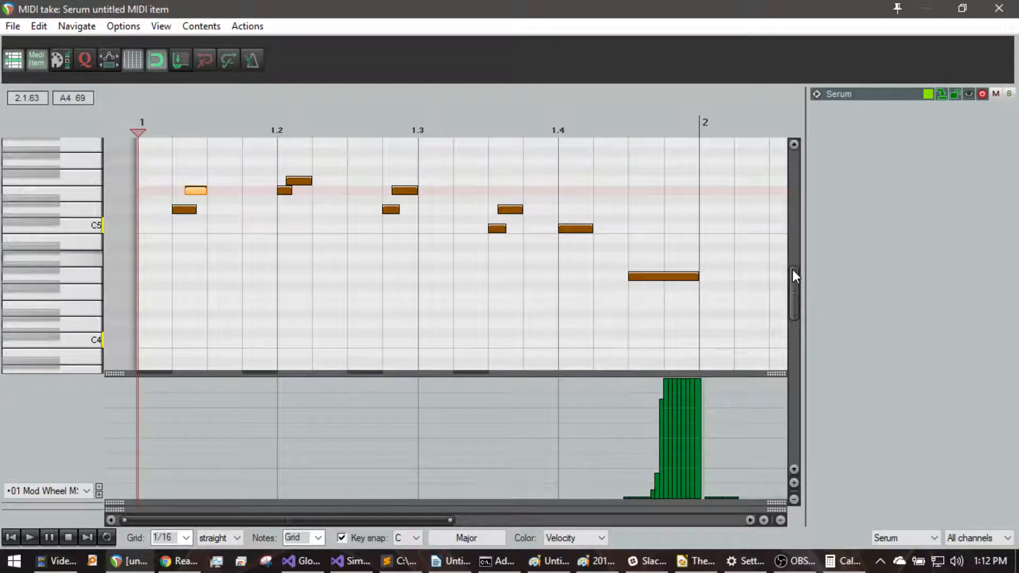
- Add an eighth-note C4 at bar 2 and a sixteenth-note G4 at 2.1.50, then play the phrase
{"action": "left_click_drag", "start_coordinate": [791, 269], "coordinate": [792, 289]}
{"action": "scroll", "coordinate": [513, 269], "scroll_direction": "down", "scroll_amount": 3}
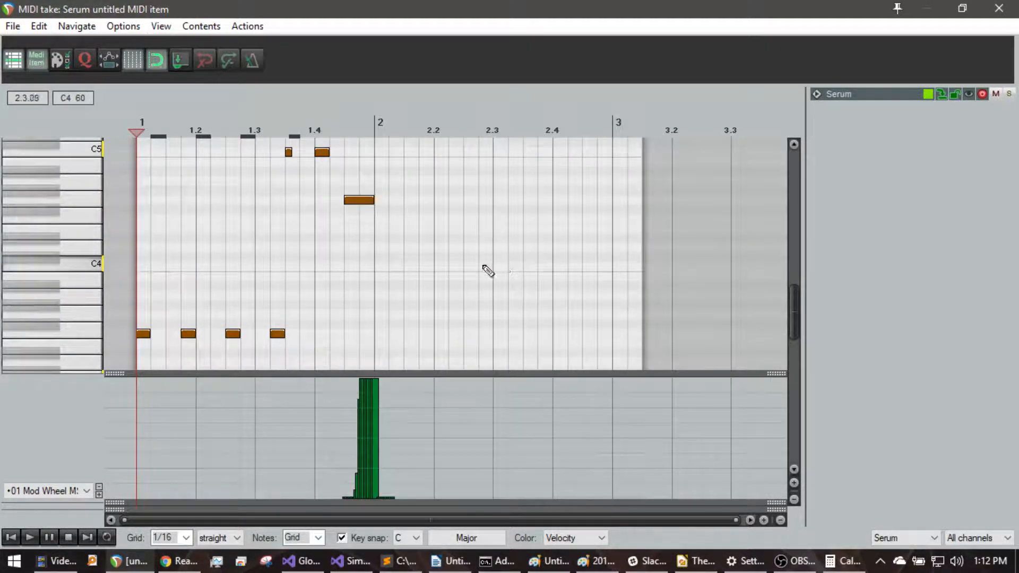
{"action": "left_click", "coordinate": [380, 266]}
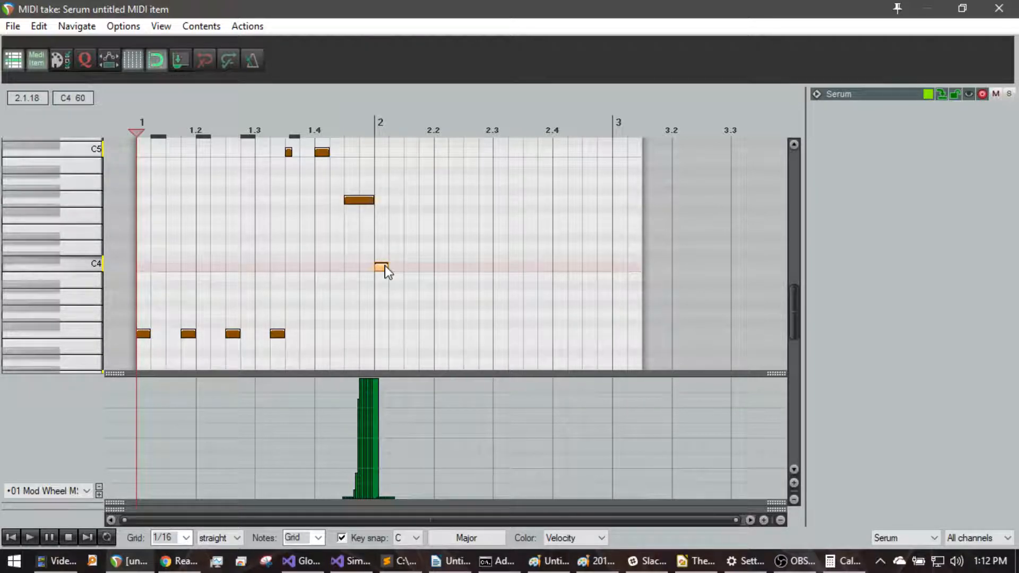
{"action": "left_click_drag", "start_coordinate": [386, 267], "coordinate": [399, 268]}
{"action": "left_click", "coordinate": [411, 200]}
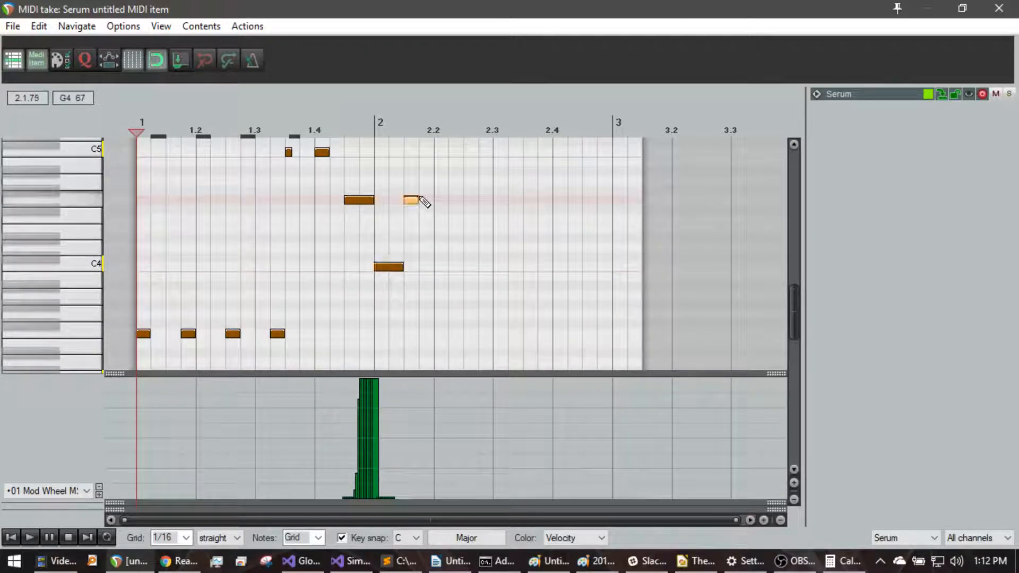
{"action": "key", "text": "space"}
{"action": "scroll", "coordinate": [28, 203], "scroll_direction": "up", "scroll_amount": 3}
{"action": "key", "text": "space"}
- Add a sixteenth-note C4 at 2.1.75 and an A4 at 2.2, with a G4 grace note leading into the A4's delayed start
{"action": "left_click", "coordinate": [425, 314]}
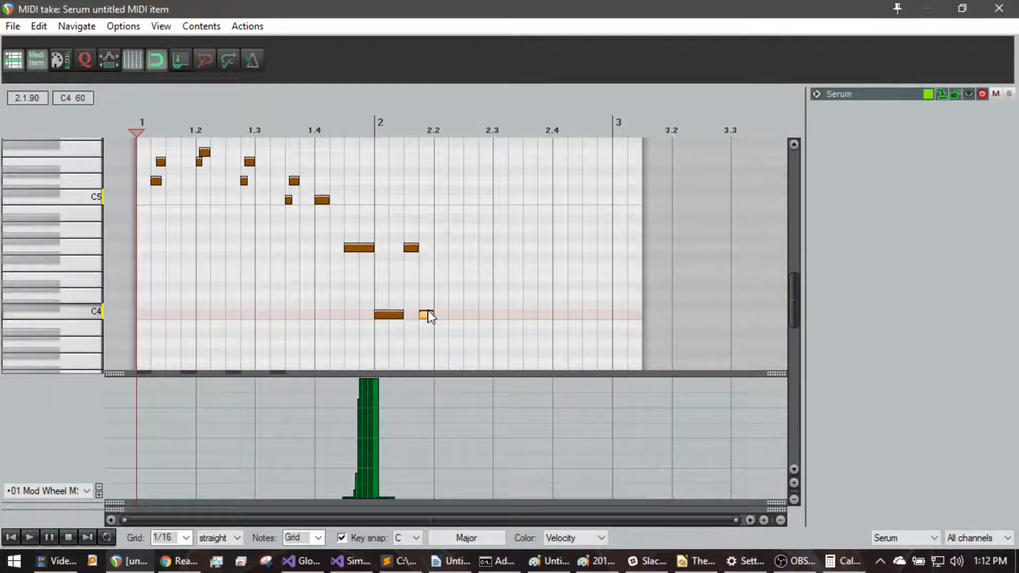
{"action": "left_click", "coordinate": [444, 228]}
{"action": "left_click", "coordinate": [433, 130]}
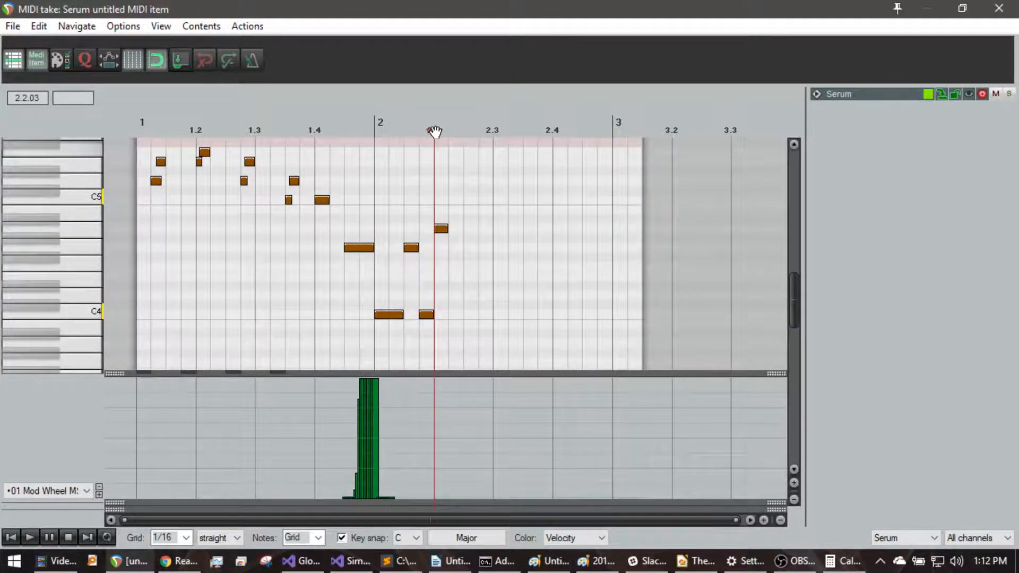
{"action": "scroll", "coordinate": [529, 214], "scroll_direction": "up", "scroll_amount": 5}
{"action": "mouse_move", "coordinate": [459, 249]}
{"action": "left_mouse_down"}
{"action": "mouse_move", "coordinate": [553, 263]}
{"action": "mouse_move", "coordinate": [525, 245]}
{"action": "mouse_move", "coordinate": [499, 246]}
{"action": "mouse_move", "coordinate": [507, 247]}
{"action": "left_mouse_up"}
{"action": "left_click_drag", "start_coordinate": [449, 230], "coordinate": [471, 230]}
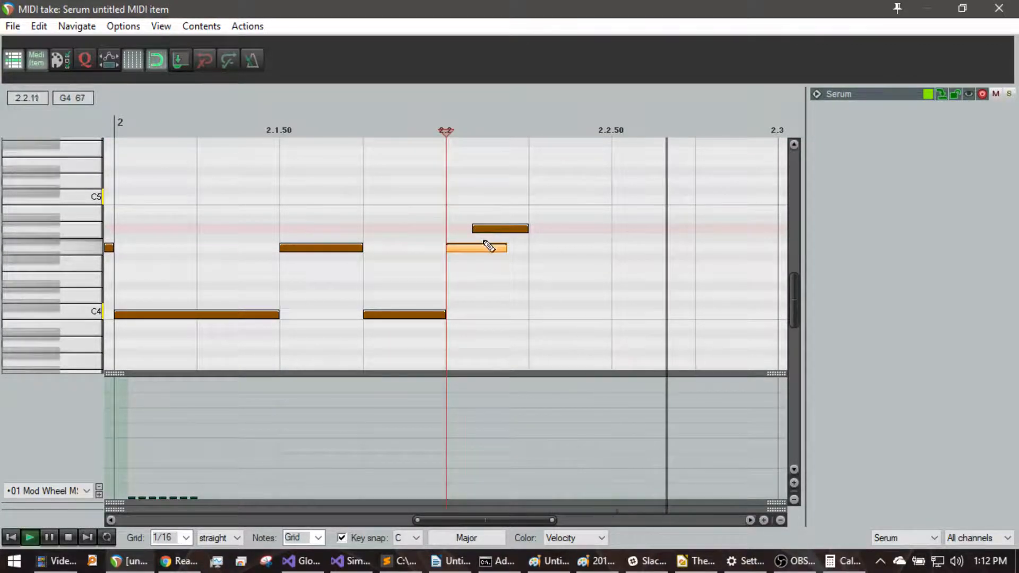
- Audition the extended phrase from within the first beat, and again from the start of bar 1
{"action": "scroll", "coordinate": [369, 182], "scroll_direction": "down", "scroll_amount": 5}
{"action": "left_click", "coordinate": [308, 126]}
{"action": "key", "text": "space"}
{"action": "key", "text": "space"}
{"action": "left_click", "coordinate": [139, 127]}
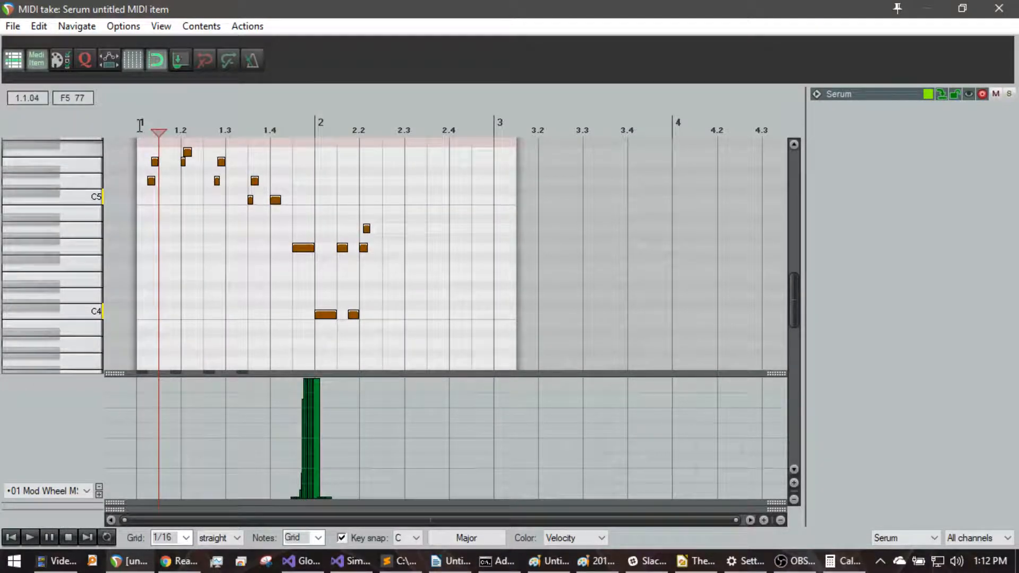
{"action": "key", "text": "space"}
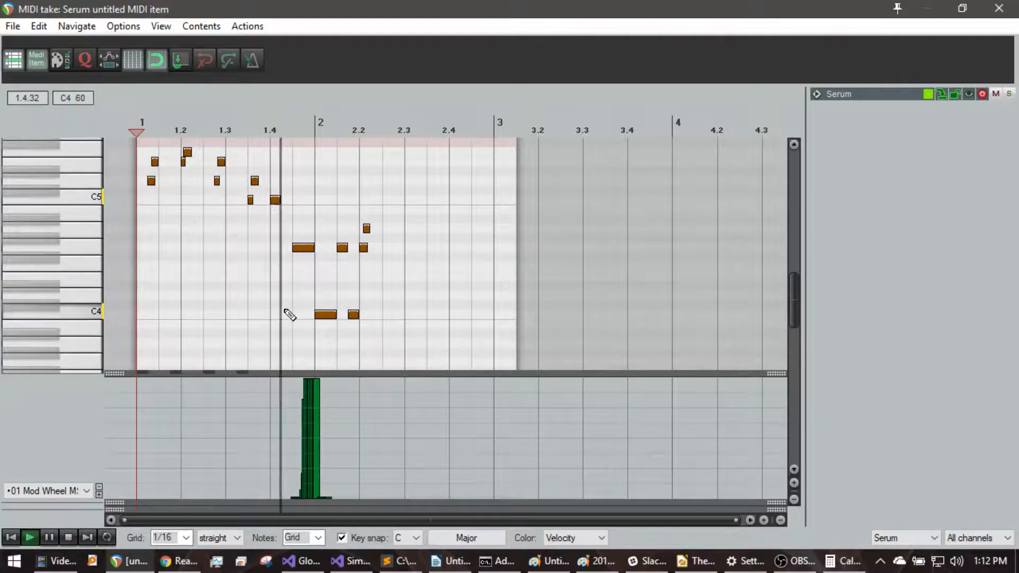
{"action": "key", "text": "space"}
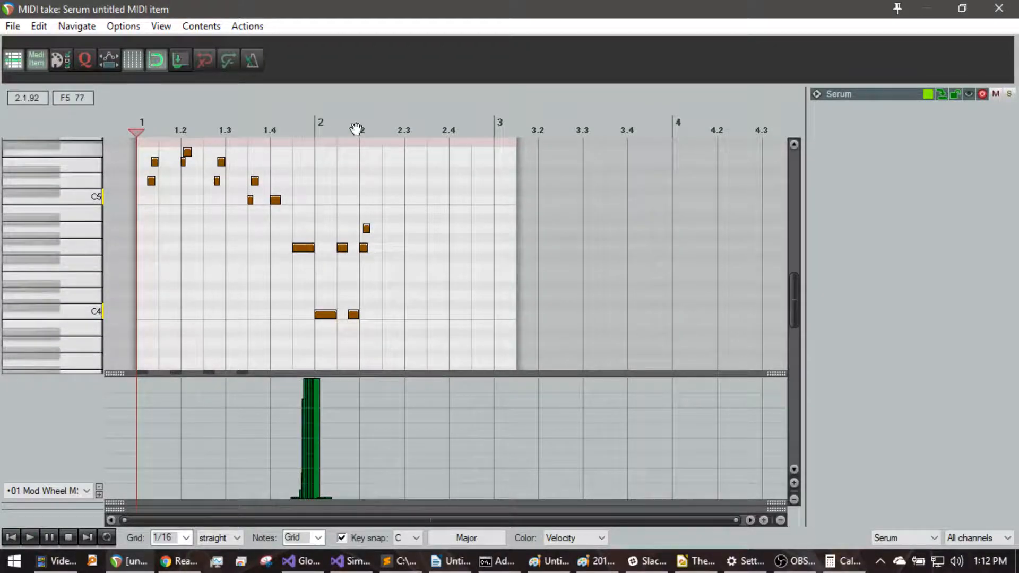
- Set the play position to 2.2 and add a sixteenth-note C4 at 2.2.50 followed by an eighth-note G4 at 2.2.75
{"action": "left_click", "coordinate": [358, 130]}
{"action": "scroll", "coordinate": [358, 130], "scroll_direction": "up", "scroll_amount": 3}
{"action": "left_click", "coordinate": [513, 315]}
{"action": "key", "text": "space"}
{"action": "left_click_drag", "start_coordinate": [537, 312], "coordinate": [521, 313]}
{"action": "left_click_drag", "start_coordinate": [536, 247], "coordinate": [576, 246]}
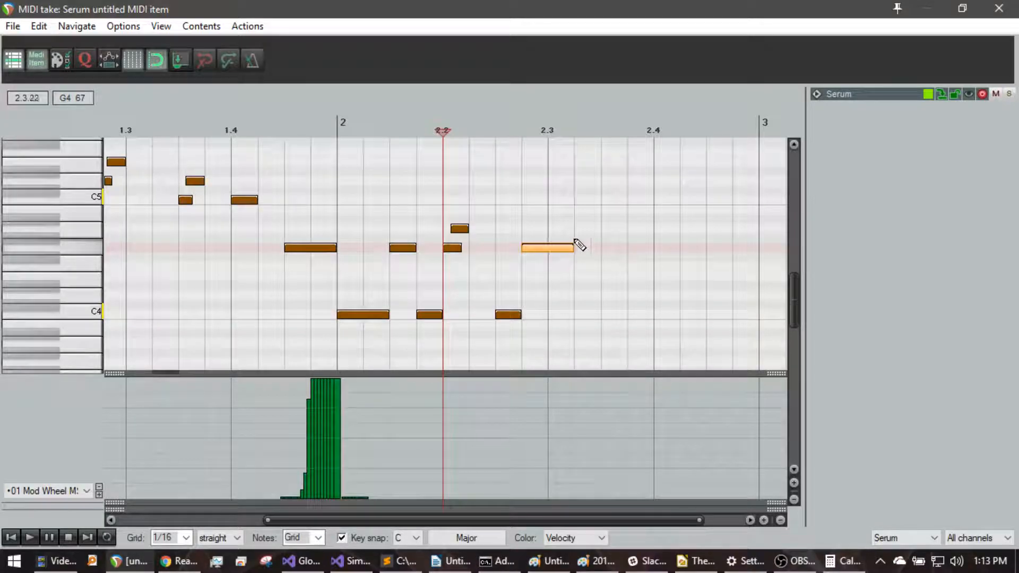
- Add an eighth-note E3 at 2.3.25 and audition the phrase from 2.2
{"action": "scroll", "coordinate": [563, 260], "scroll_direction": "down", "scroll_amount": 5}
{"action": "scroll", "coordinate": [66, 254], "scroll_direction": "down", "scroll_amount": 2}
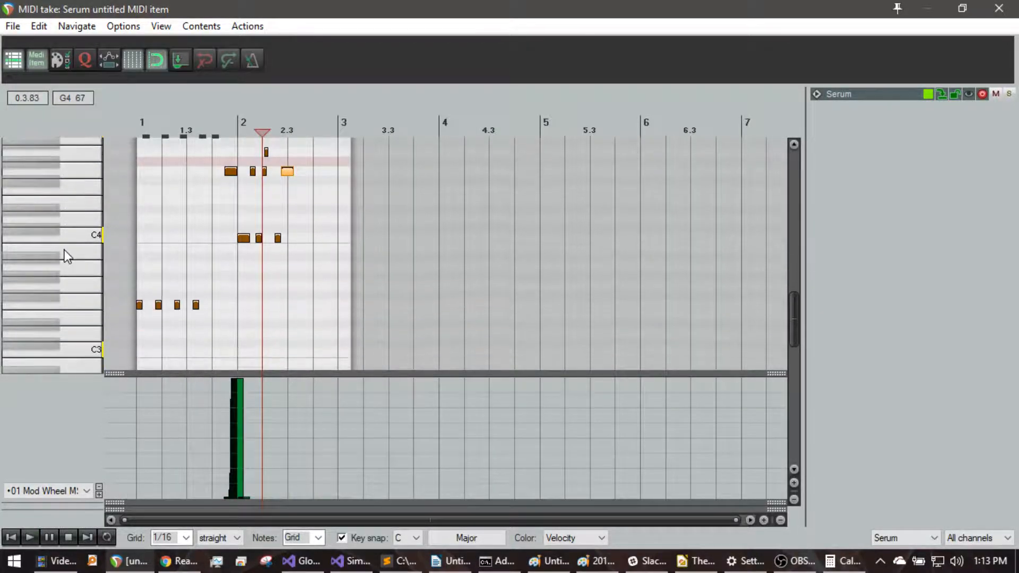
{"action": "scroll", "coordinate": [407, 278], "scroll_direction": "up", "scroll_amount": 6}
{"action": "mouse_move", "coordinate": [634, 326]}
{"action": "left_mouse_down"}
{"action": "mouse_move", "coordinate": [643, 332]}
{"action": "mouse_move", "coordinate": [689, 298]}
{"action": "mouse_move", "coordinate": [684, 316]}
{"action": "left_mouse_up"}
{"action": "scroll", "coordinate": [654, 317], "scroll_direction": "down", "scroll_amount": 5}
{"action": "key", "text": "space"}
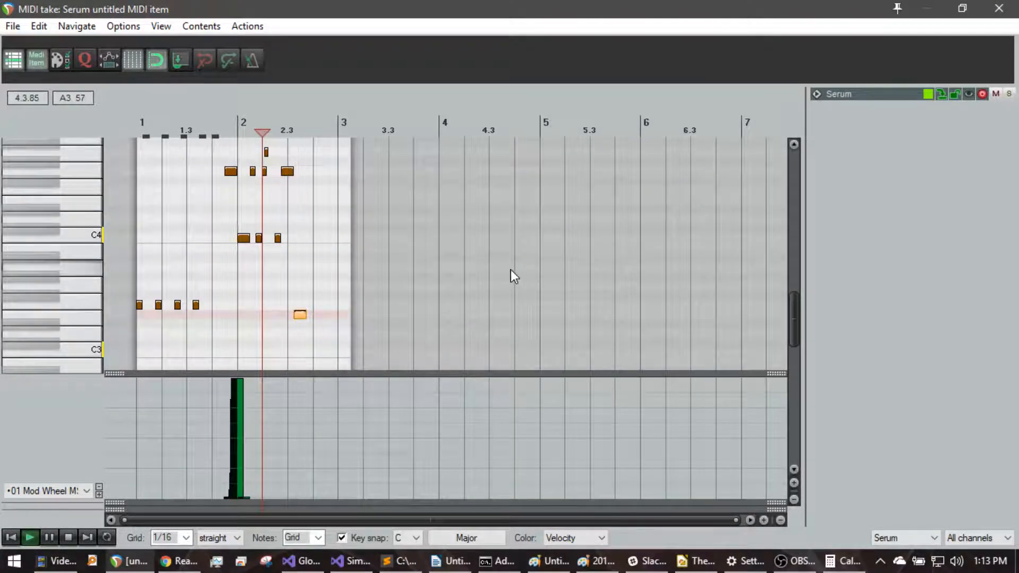
{"action": "key", "text": "space"}
- Change the note at 2.3.25 to a sixteenth-note G3, add a sixteenth-note D4 at 2.3.50, and audition each change from 2.2
{"action": "scroll", "coordinate": [512, 271], "scroll_direction": "up", "scroll_amount": 5}
{"action": "left_click_drag", "start_coordinate": [585, 316], "coordinate": [589, 284]}
{"action": "key", "text": "space"}
{"action": "key", "text": "space"}
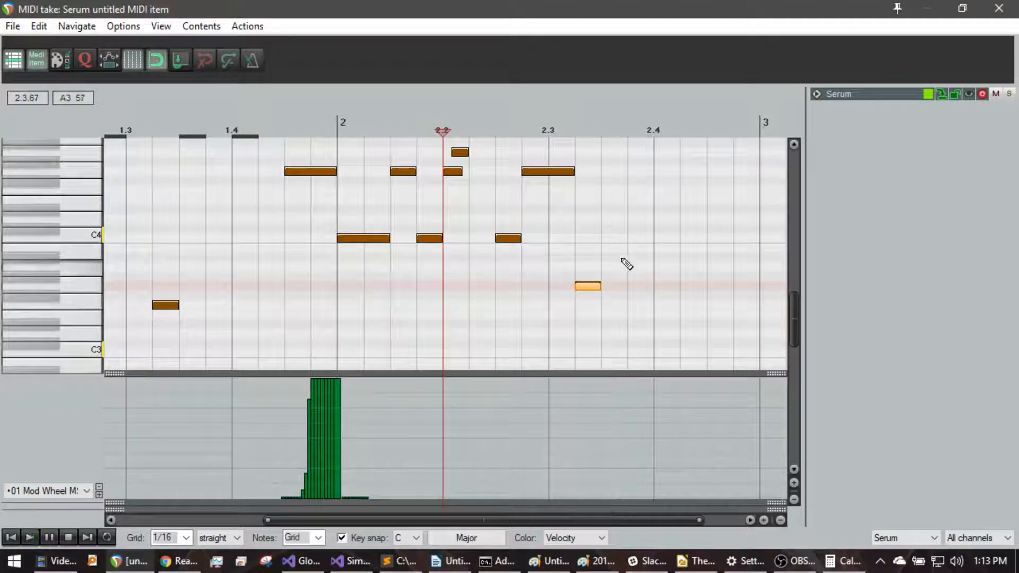
{"action": "mouse_move", "coordinate": [615, 234]}
{"action": "left_mouse_down"}
{"action": "mouse_move", "coordinate": [635, 237]}
{"action": "mouse_move", "coordinate": [634, 225]}
{"action": "left_mouse_up"}
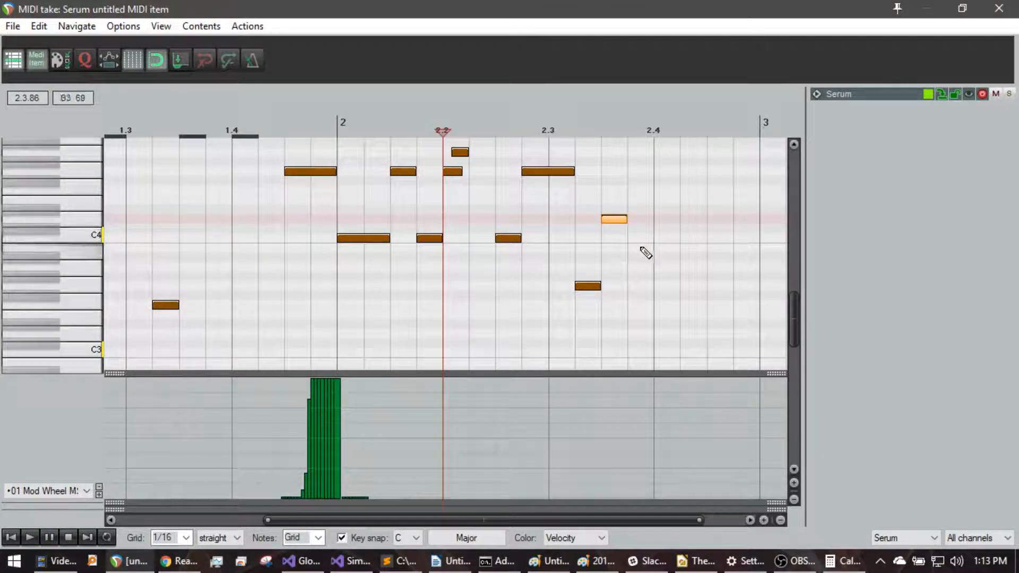
{"action": "key", "text": "space"}
{"action": "scroll", "coordinate": [652, 249], "scroll_direction": "down", "scroll_amount": 3}
{"action": "scroll", "coordinate": [652, 253], "scroll_direction": "up", "scroll_amount": 2}
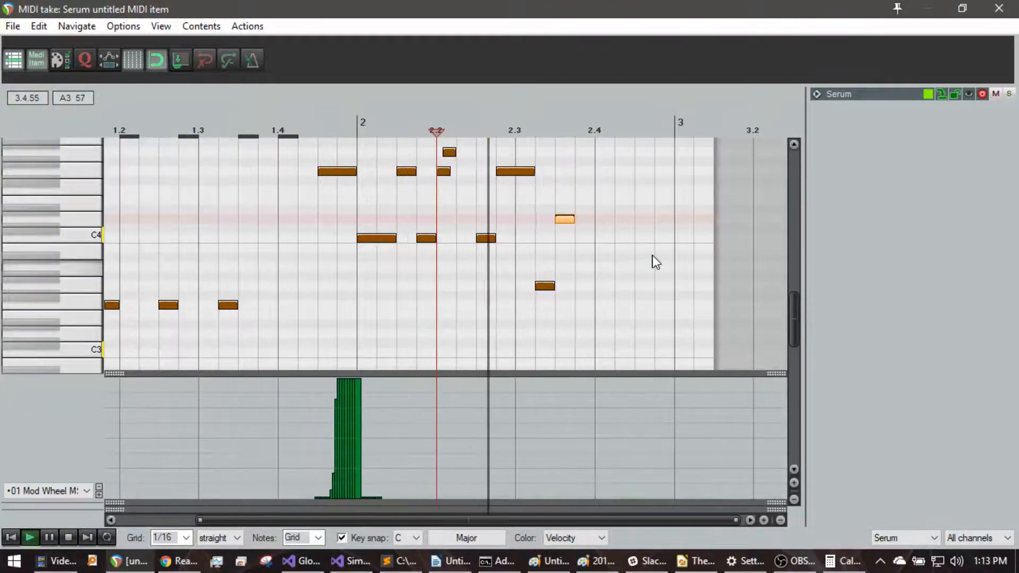
{"action": "key", "text": "space"}
- Add an eighth-note C4 at 2.4 and a sixteenth-note G3 at 2.4.75, and play from 2.2
{"action": "mouse_move", "coordinate": [604, 247]}
{"action": "left_mouse_down"}
{"action": "mouse_move", "coordinate": [633, 253]}
{"action": "mouse_move", "coordinate": [634, 238]}
{"action": "left_mouse_up"}
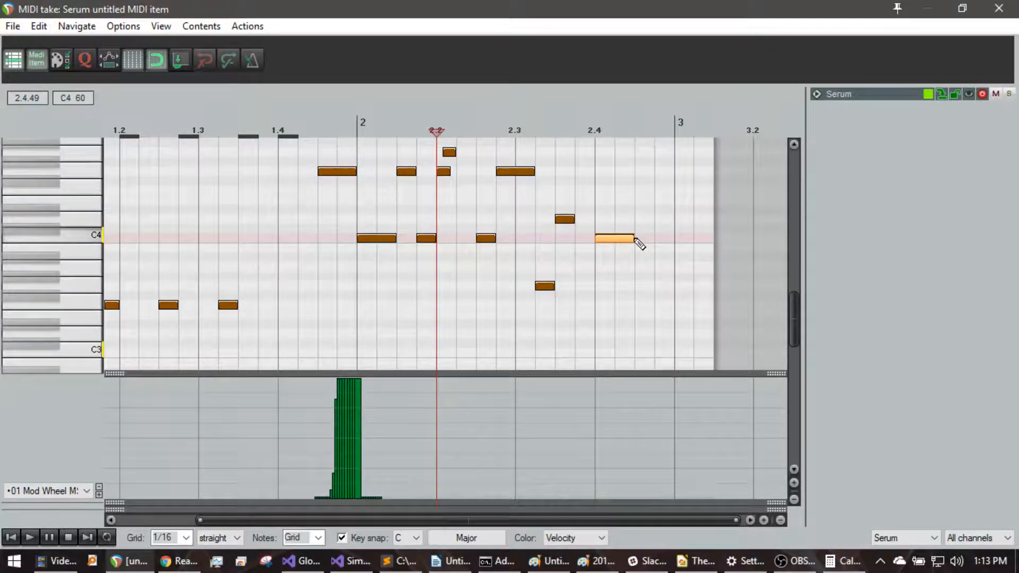
{"action": "left_click", "coordinate": [667, 286]}
{"action": "key", "text": "space"}
{"action": "scroll", "coordinate": [547, 311], "scroll_direction": "down", "scroll_amount": 3}
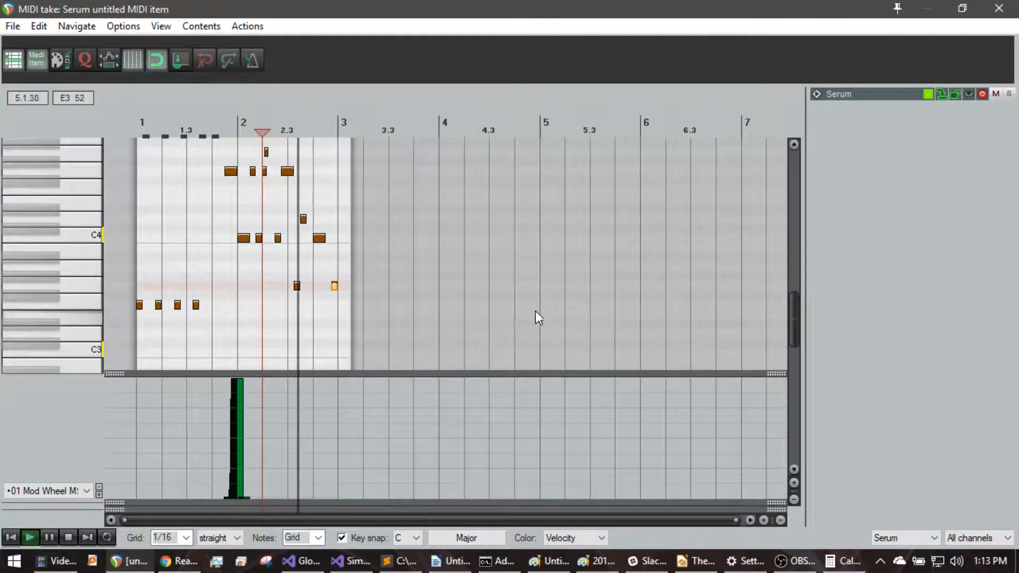
{"action": "scroll", "coordinate": [421, 287], "scroll_direction": "up", "scroll_amount": 3}
{"action": "scroll", "coordinate": [741, 299], "scroll_direction": "up", "scroll_amount": 2}
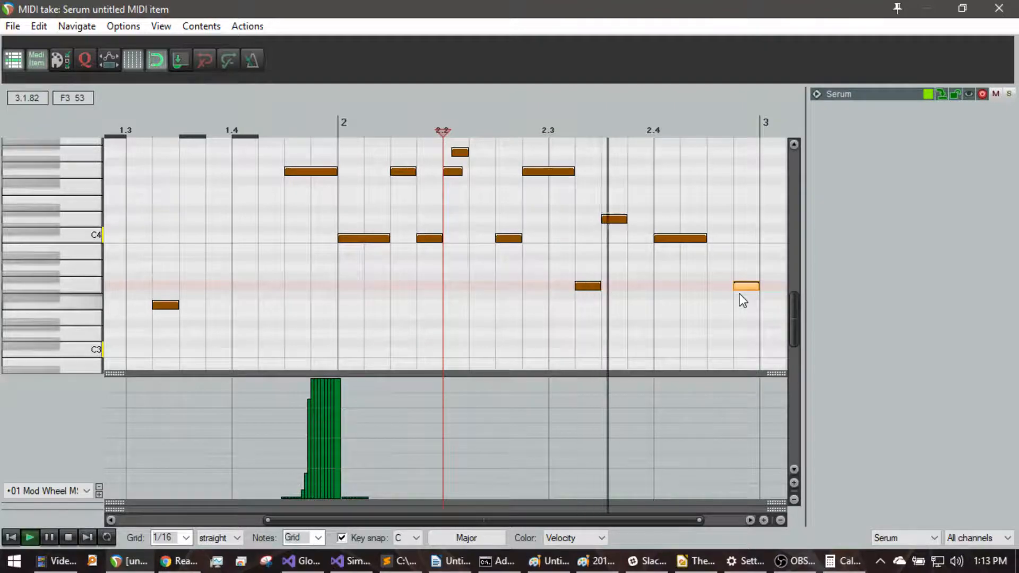
- Add a B3 grace note at 2.4, start the C4 there slightly after it, and audition from 2.2
{"action": "mouse_move", "coordinate": [667, 264]}
{"action": "left_mouse_down"}
{"action": "mouse_move", "coordinate": [664, 239]}
{"action": "mouse_move", "coordinate": [671, 244]}
{"action": "left_mouse_up"}
{"action": "key", "text": "space"}
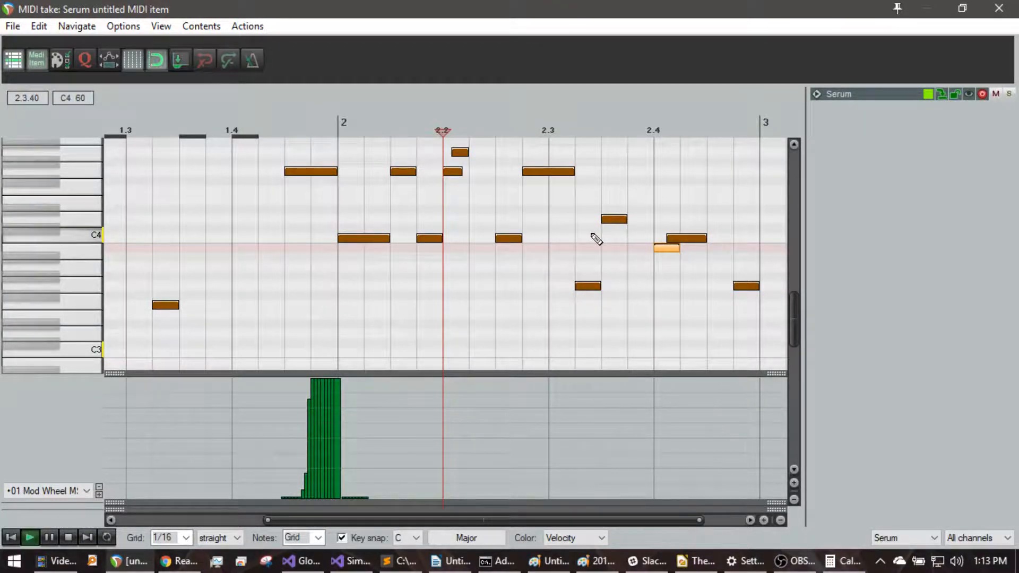
{"action": "key", "text": "space"}
- Set the mod wheel to maximum at 2.4.25 and back to 0 at 2.4.50 under the C4 note, and audition it
{"action": "left_click_drag", "start_coordinate": [346, 408], "coordinate": [356, 358]}
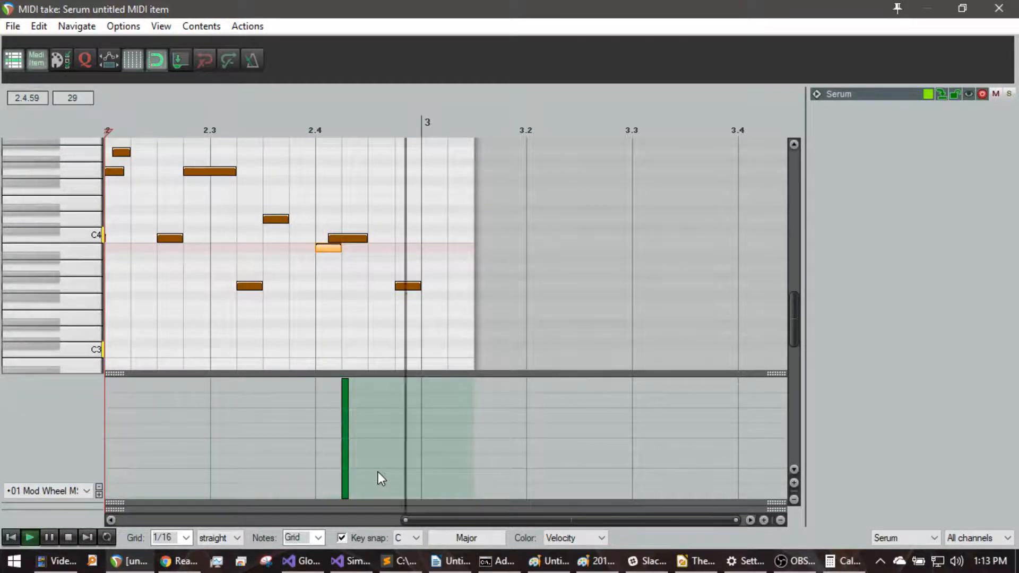
{"action": "left_click_drag", "start_coordinate": [374, 475], "coordinate": [388, 548]}
{"action": "key", "text": "space"}
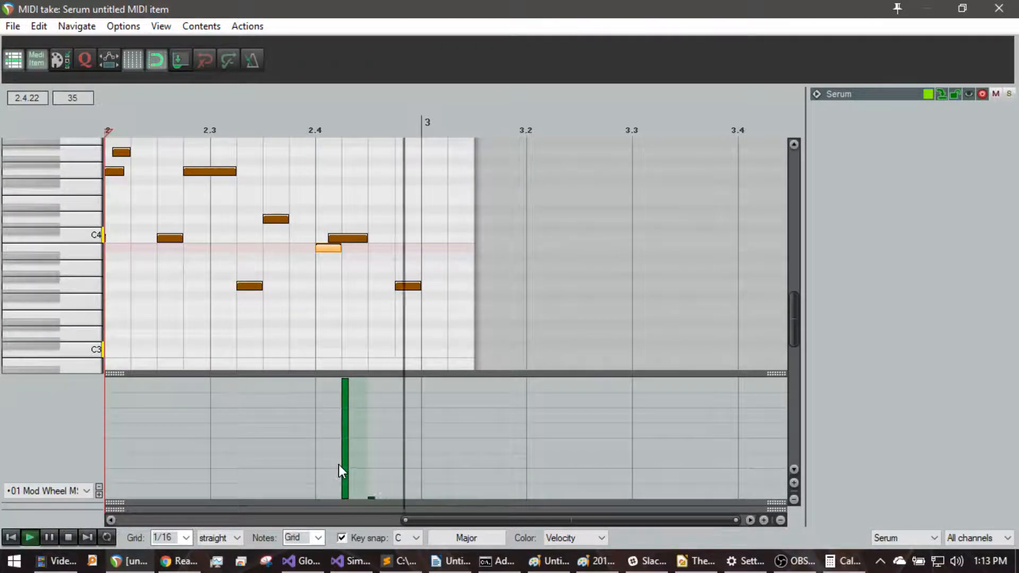
{"action": "key", "text": "space"}
- Move the maximum mod wheel event under the last C4 from 2.4.25 to about 2.4.35, and play from 2.4
{"action": "scroll", "coordinate": [367, 412], "scroll_direction": "up", "scroll_amount": 1}
{"action": "scroll", "coordinate": [580, 412], "scroll_direction": "down", "scroll_amount": 2}
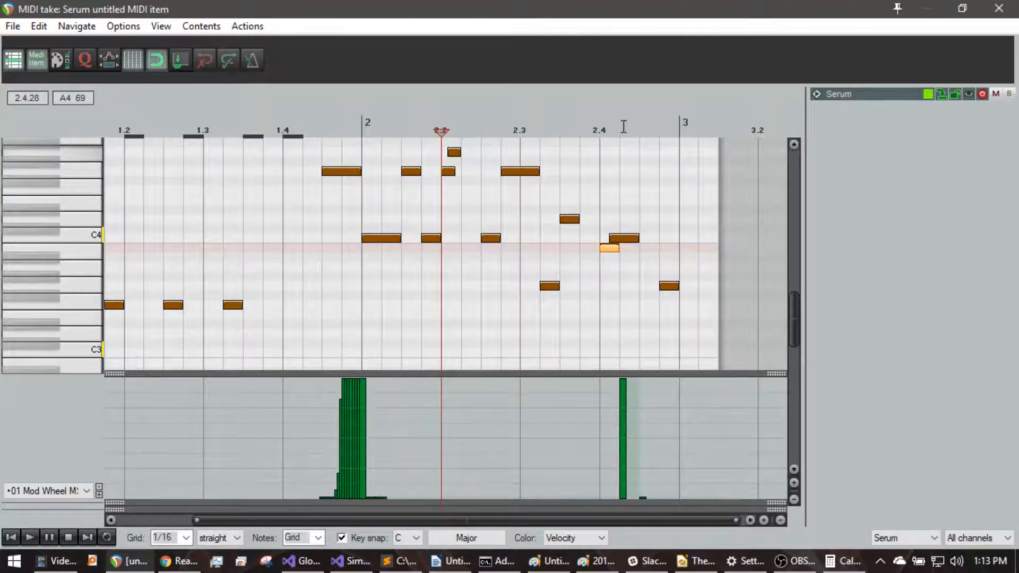
{"action": "left_click", "coordinate": [624, 126]}
{"action": "scroll", "coordinate": [504, 393], "scroll_direction": "up", "scroll_amount": 3}
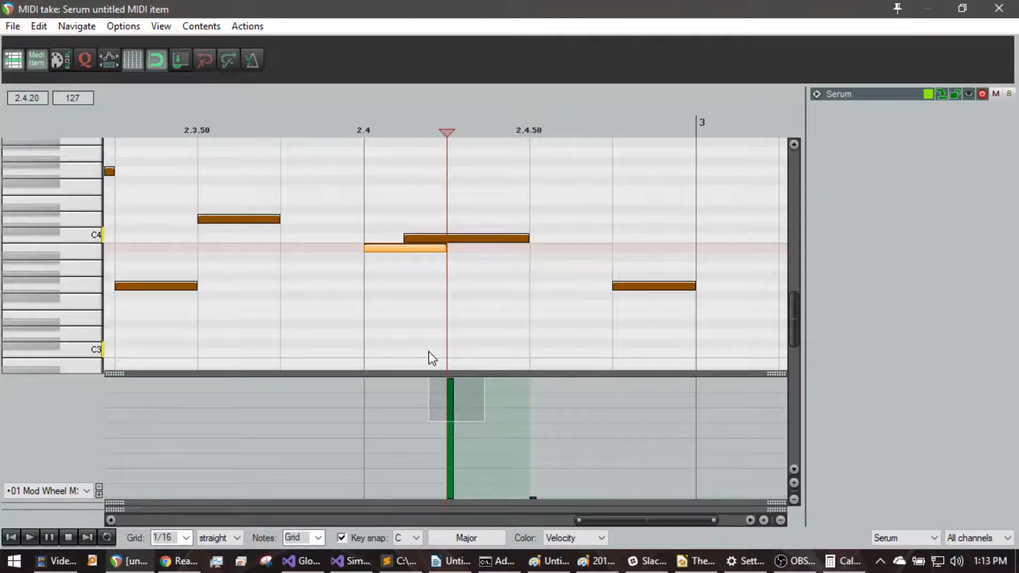
{"action": "left_click_drag", "start_coordinate": [429, 351], "coordinate": [428, 352]}
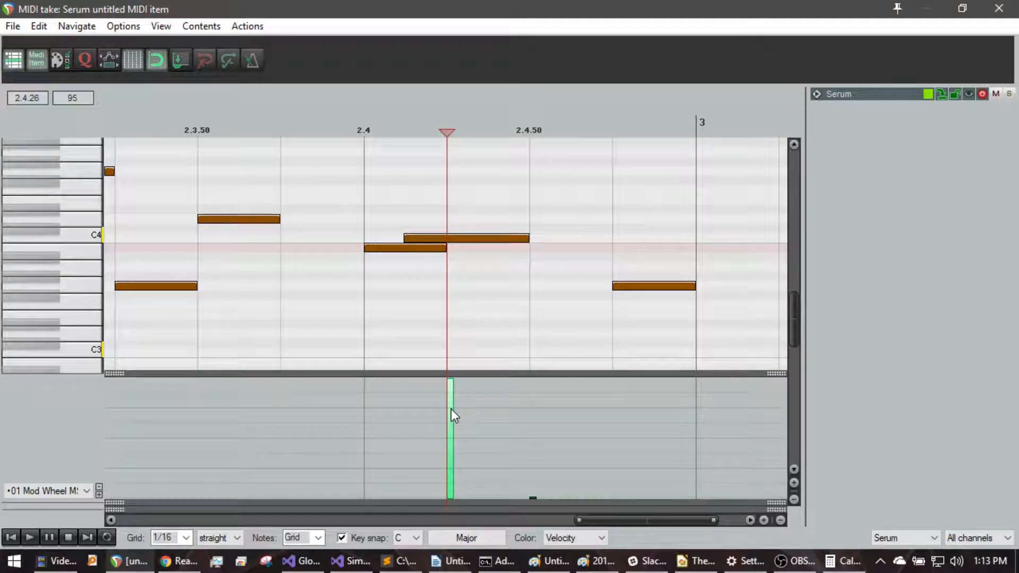
{"action": "mouse_move", "coordinate": [451, 410]}
{"action": "left_mouse_down"}
{"action": "mouse_move", "coordinate": [483, 414]}
{"action": "mouse_move", "coordinate": [425, 419]}
{"action": "mouse_move", "coordinate": [484, 419]}
{"action": "left_mouse_up"}
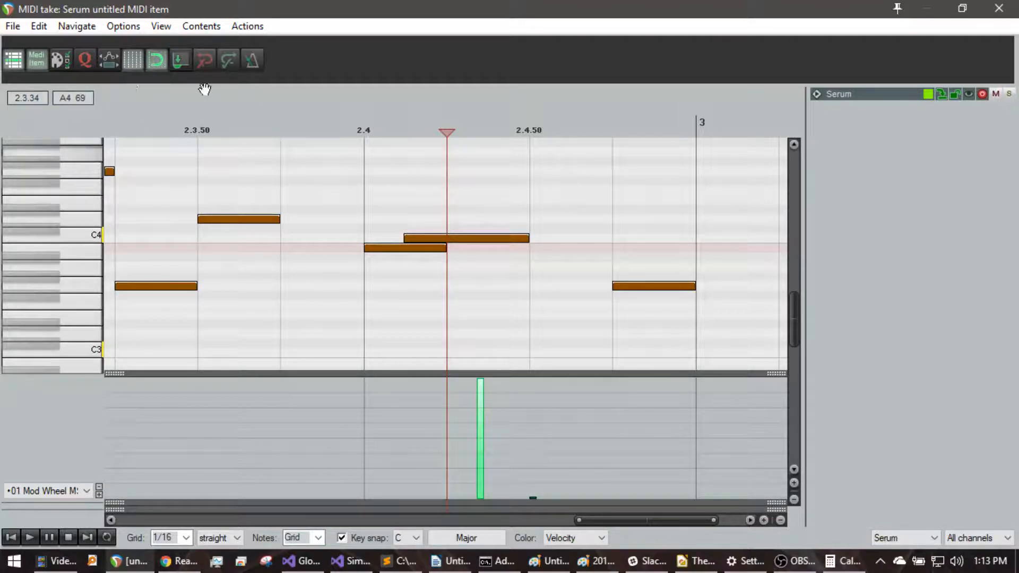
{"action": "left_click", "coordinate": [355, 114]}
{"action": "key", "text": "space"}
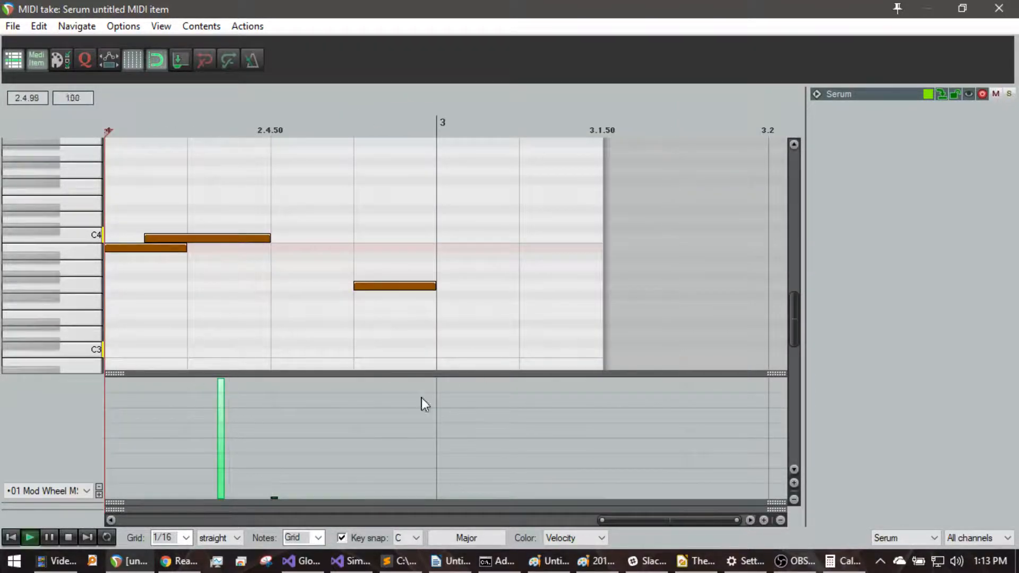
- Lower the mod wheel event under the last C4 to about half, then audition that note and the melody from the start
{"action": "key", "text": "space"}
{"action": "mouse_move", "coordinate": [555, 416]}
{"action": "left_mouse_down"}
{"action": "mouse_move", "coordinate": [551, 478]}
{"action": "mouse_move", "coordinate": [556, 470]}
{"action": "left_mouse_up"}
{"action": "key", "text": "space"}
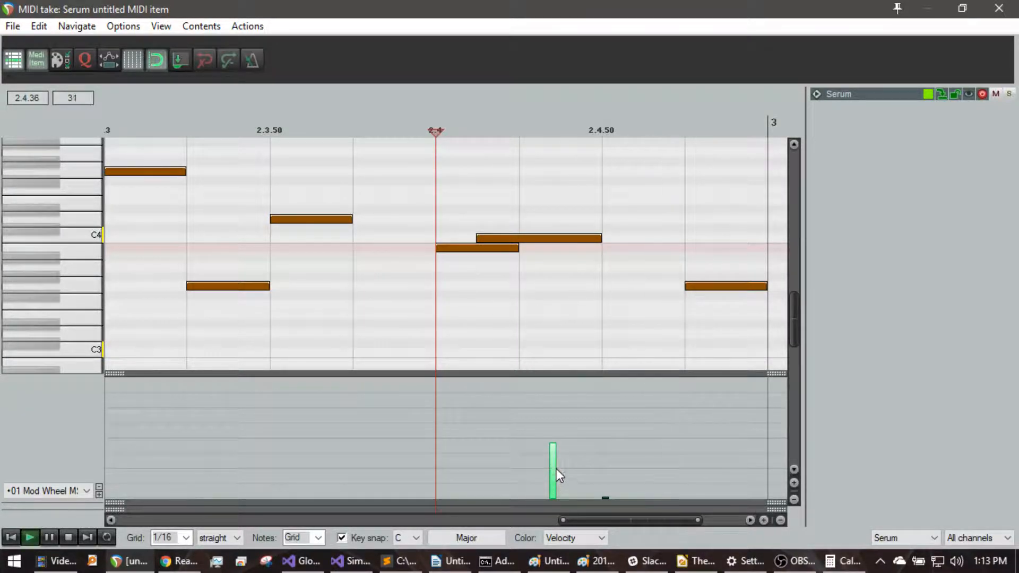
{"action": "key", "text": "space"}
{"action": "key", "text": "space"}
{"action": "scroll", "coordinate": [416, 351], "scroll_direction": "down", "scroll_amount": 7}
{"action": "key", "text": "space"}
{"action": "key", "text": "space"}
{"action": "key", "text": "space"}
{"action": "left_click", "coordinate": [125, 118]}
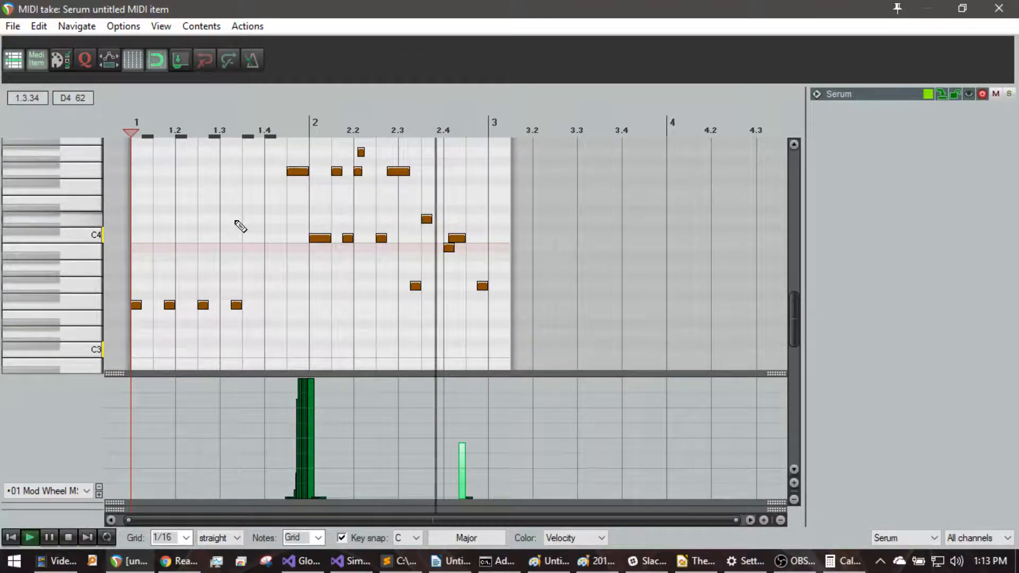
- Raise the final note at 2.4.75 from G3 to B3, audition the ending, and play the melody from bar 1
{"action": "left_click", "coordinate": [454, 125]}
{"action": "scroll", "coordinate": [499, 165], "scroll_direction": "up", "scroll_amount": 4}
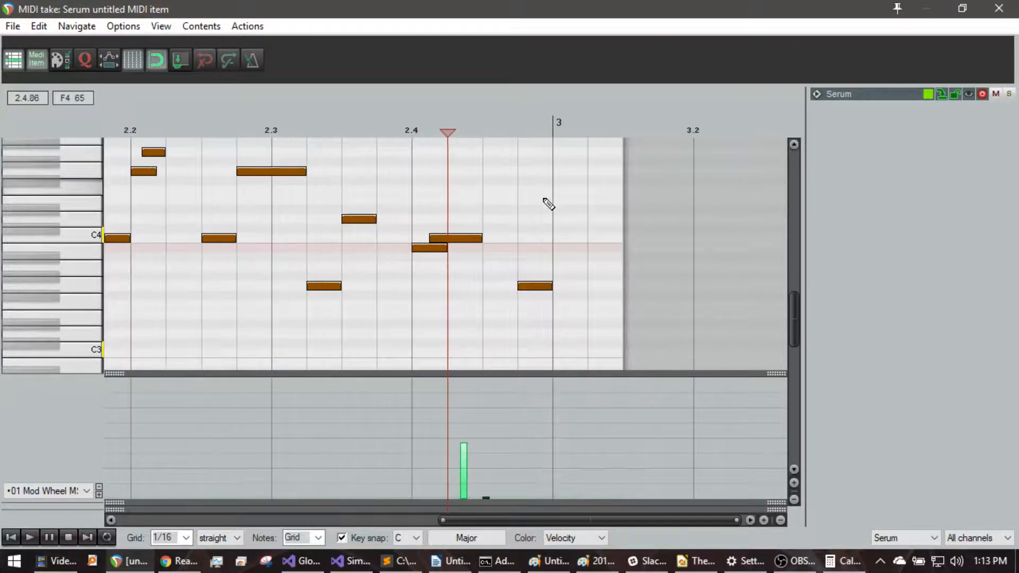
{"action": "scroll", "coordinate": [547, 296], "scroll_direction": "up", "scroll_amount": 1}
{"action": "left_click_drag", "start_coordinate": [572, 290], "coordinate": [577, 254]}
{"action": "scroll", "coordinate": [491, 273], "scroll_direction": "down", "scroll_amount": 5}
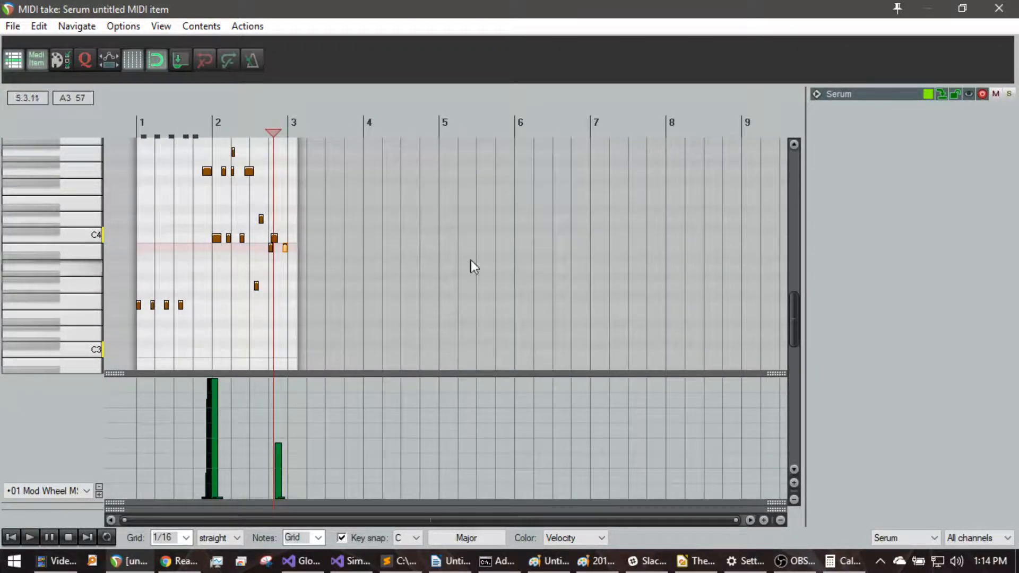
{"action": "scroll", "coordinate": [364, 219], "scroll_direction": "up", "scroll_amount": 4}
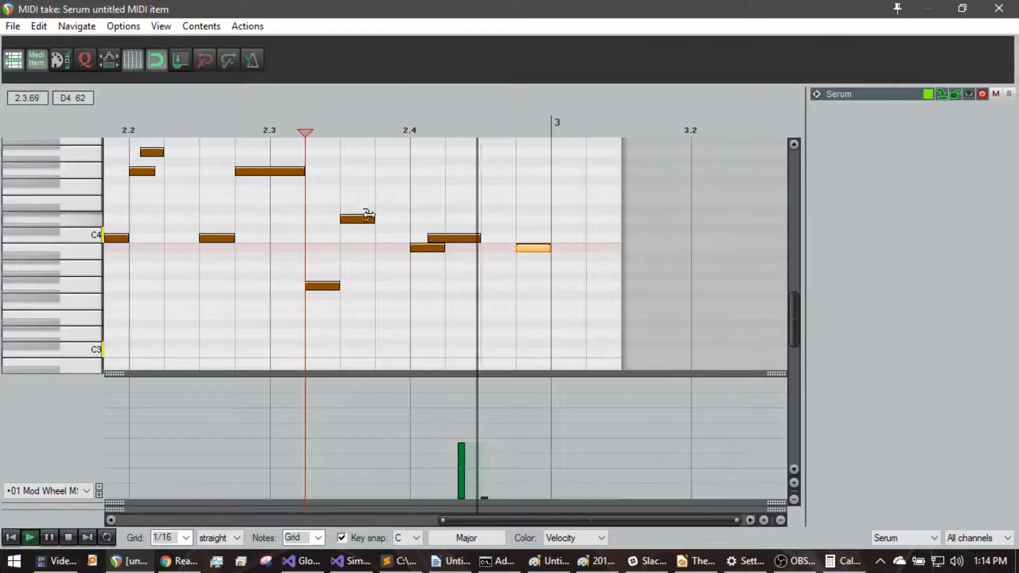
{"action": "scroll", "coordinate": [366, 234], "scroll_direction": "down", "scroll_amount": 6}
{"action": "left_click", "coordinate": [137, 119]}
{"action": "key", "text": "space"}
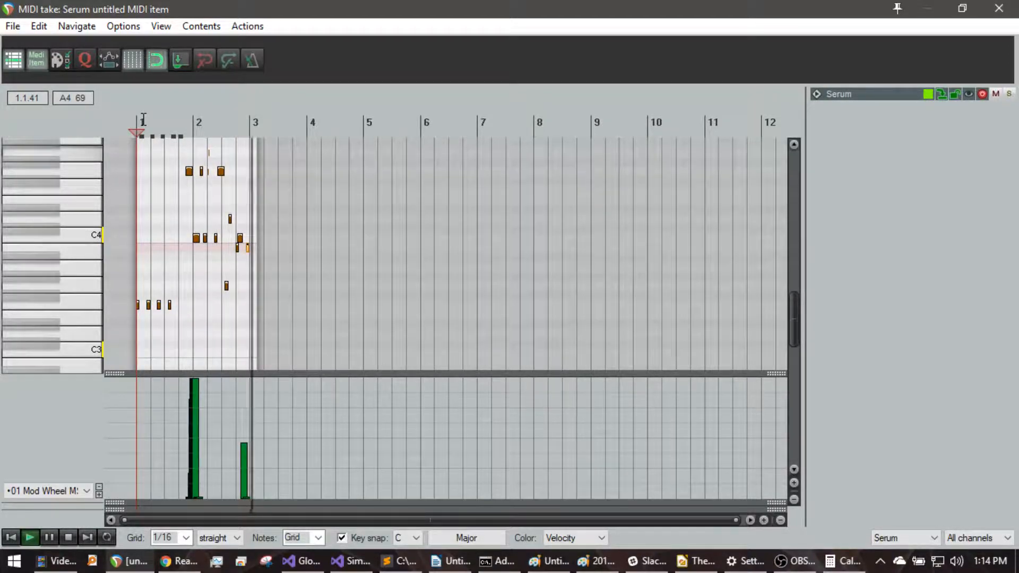
- Close the MIDI editor, open Serum's effects page on track 2, and turn on its Delay
{"action": "left_click", "coordinate": [997, 9]}
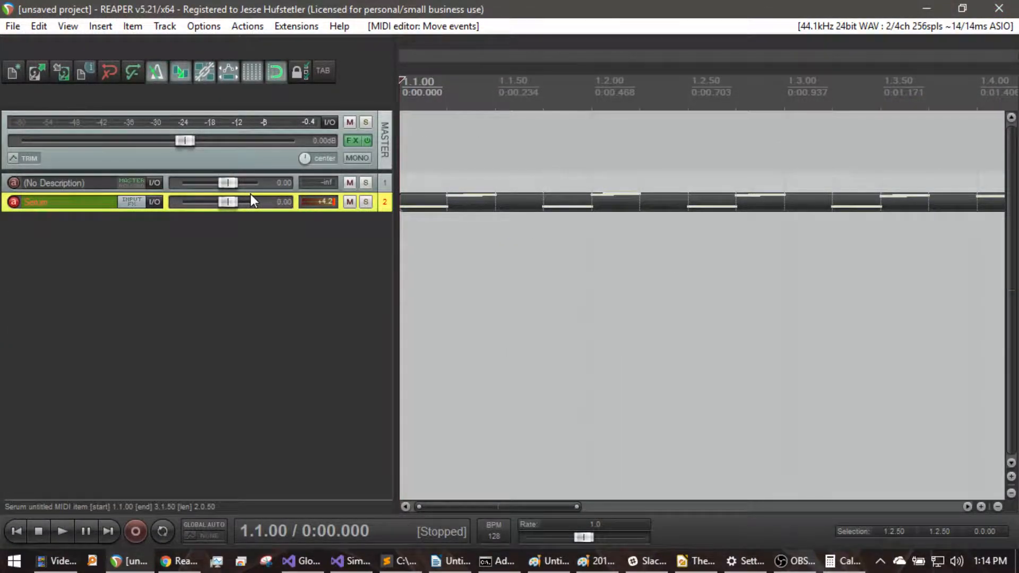
{"action": "key", "text": "f"}
{"action": "left_click", "coordinate": [391, 103]}
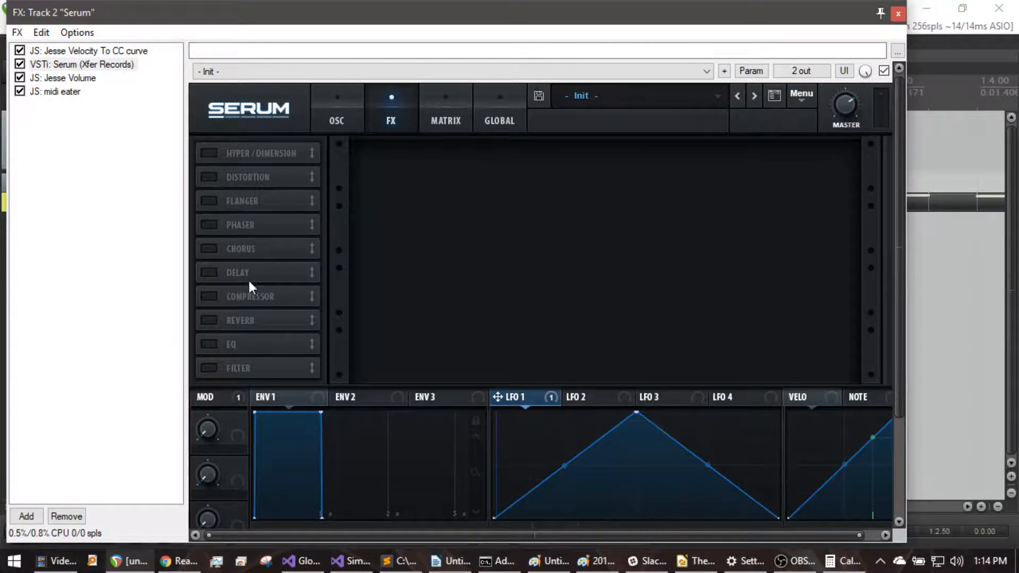
{"action": "left_click", "coordinate": [208, 272]}
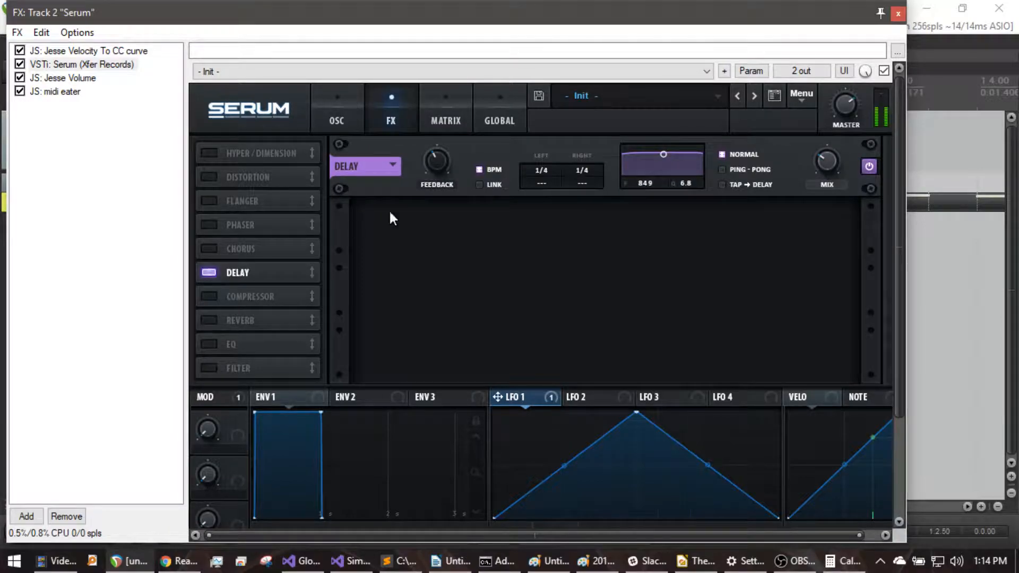
- Turn on Serum's Compressor in multiband mode, raise its gain slightly, and close the effects window
{"action": "left_click", "coordinate": [209, 296]}
{"action": "left_click", "coordinate": [693, 247]}
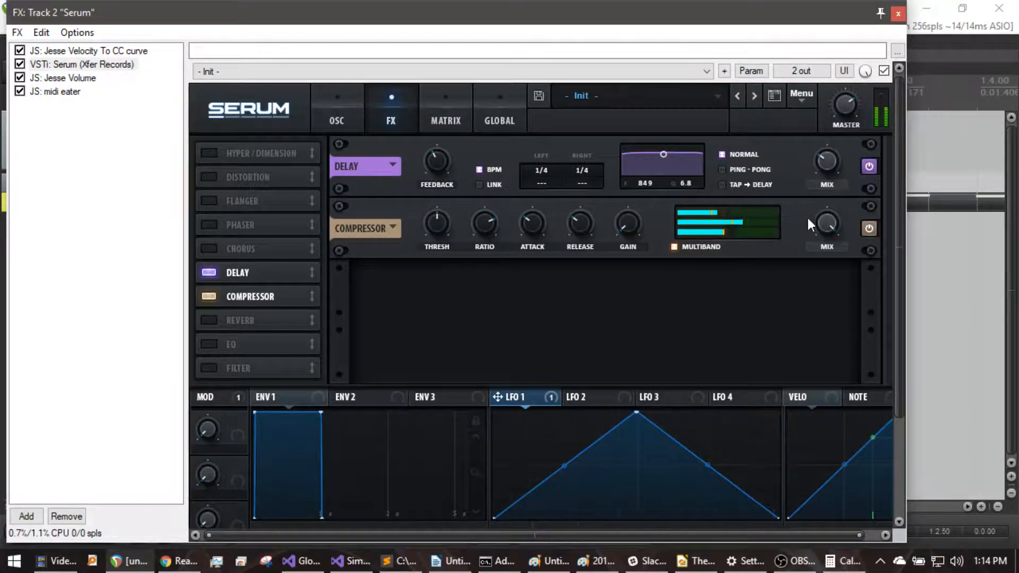
{"action": "left_click_drag", "start_coordinate": [626, 198], "coordinate": [626, 196]}
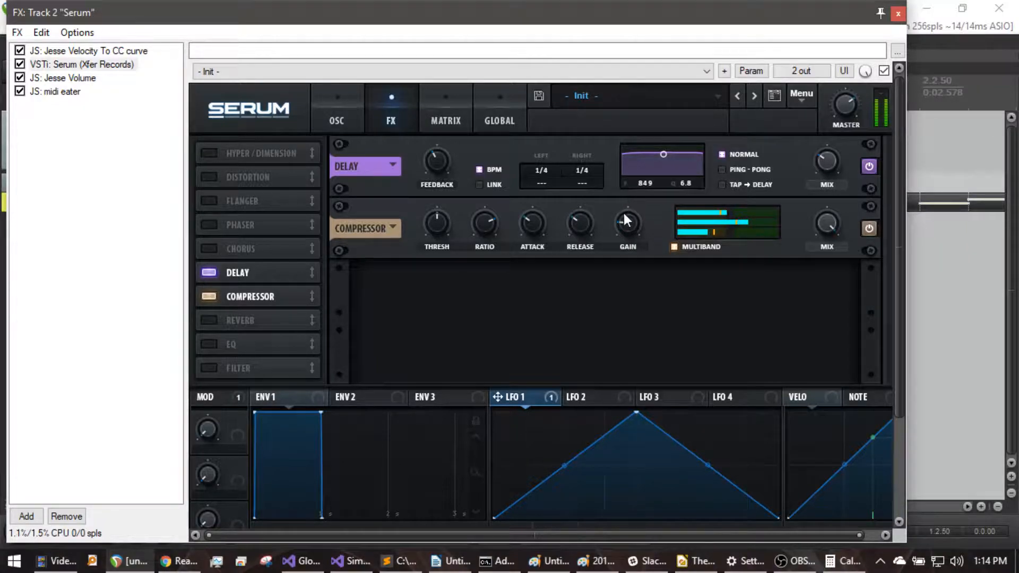
{"action": "left_click", "coordinate": [898, 13]}
- Reopen the Serum MIDI item for editing and audition the melody with the new effects
{"action": "scroll", "coordinate": [543, 211], "scroll_direction": "down", "scroll_amount": 5}
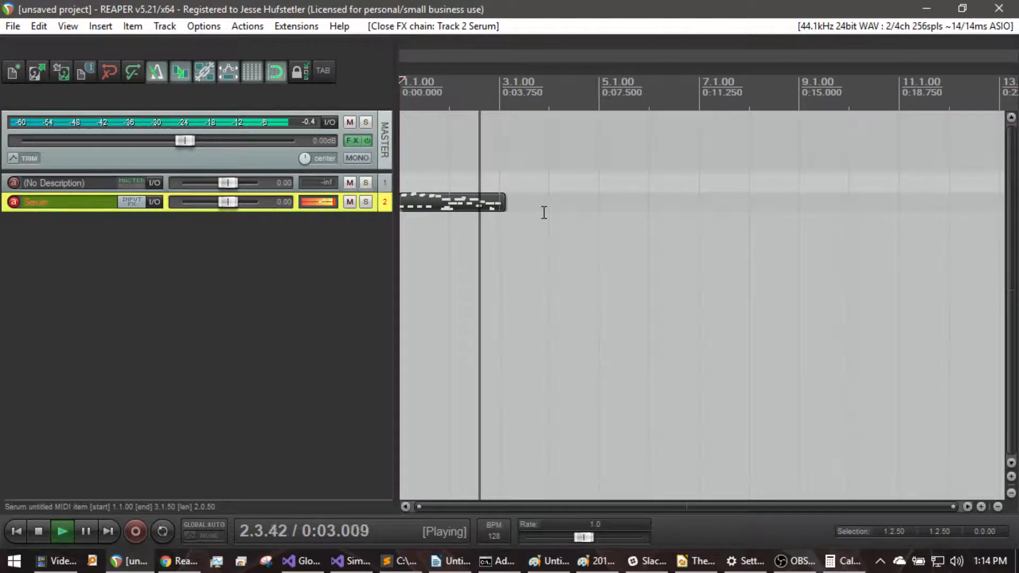
{"action": "key", "text": "space"}
{"action": "left_click", "coordinate": [477, 192]}
{"action": "left_click", "coordinate": [470, 197]}
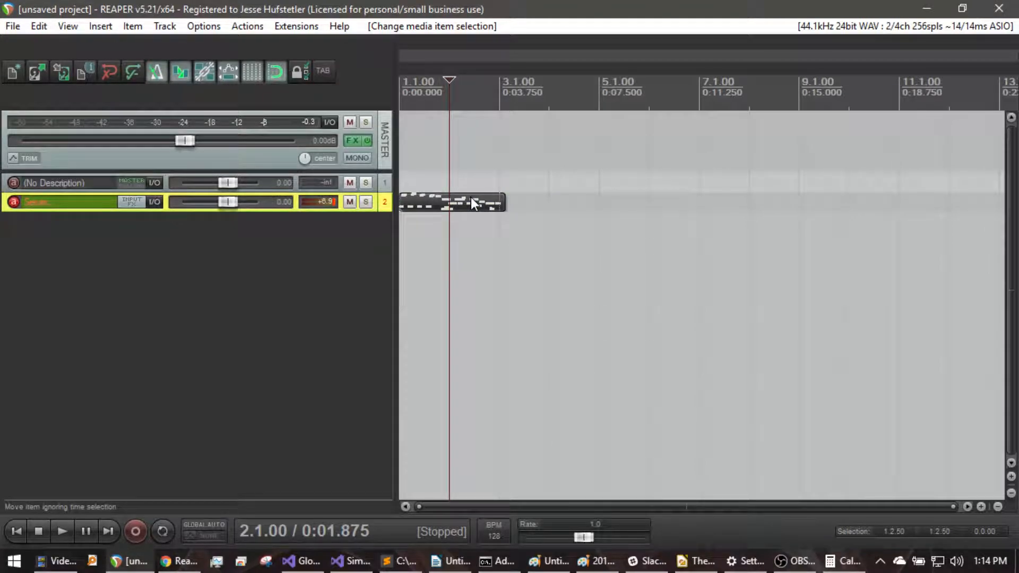
{"action": "double_click", "coordinate": [470, 197]}
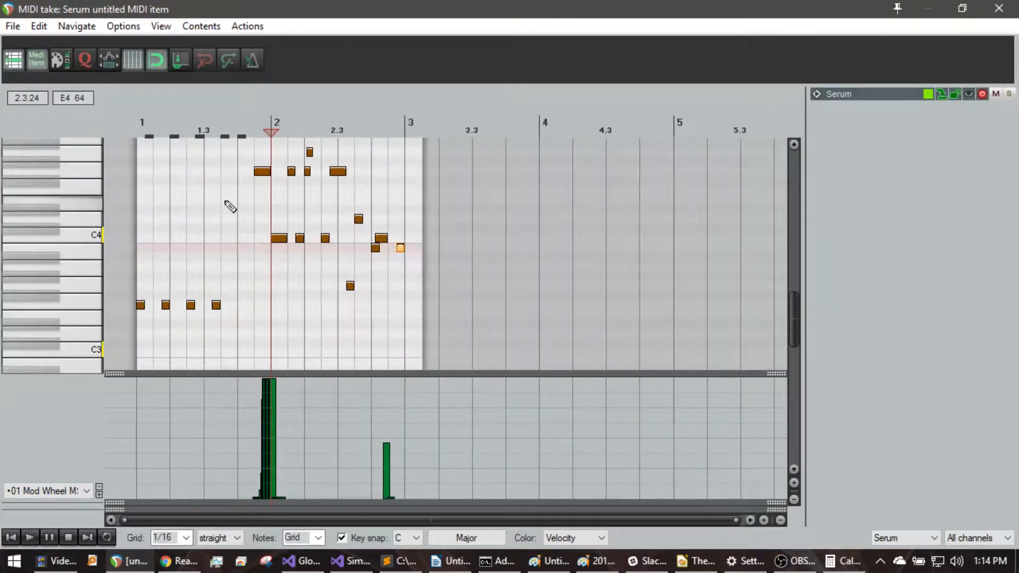
{"action": "scroll", "coordinate": [225, 202], "scroll_direction": "up", "scroll_amount": 5}
{"action": "scroll", "coordinate": [228, 191], "scroll_direction": "down", "scroll_amount": 3}
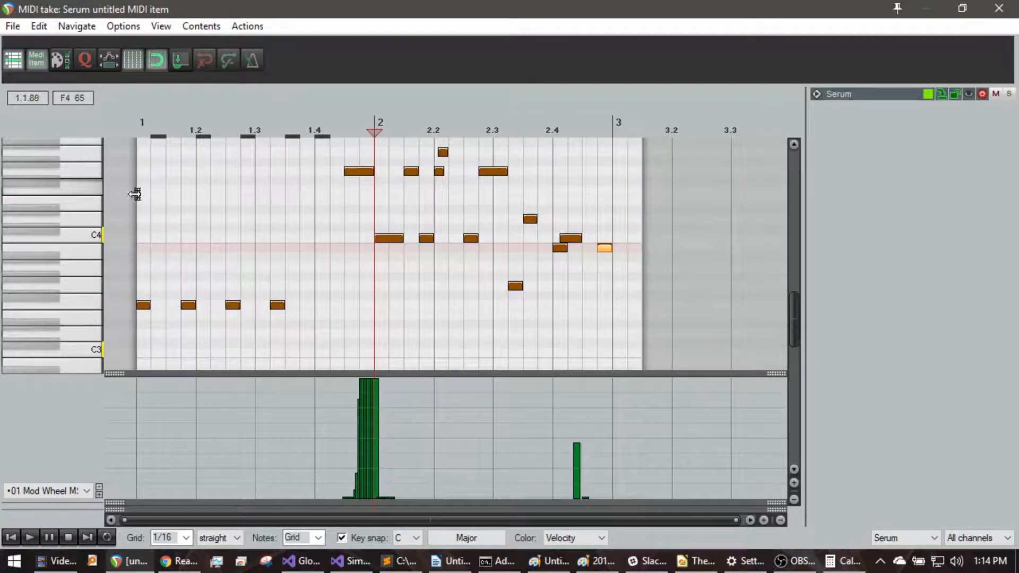
{"action": "scroll", "coordinate": [66, 183], "scroll_direction": "up", "scroll_amount": 4}
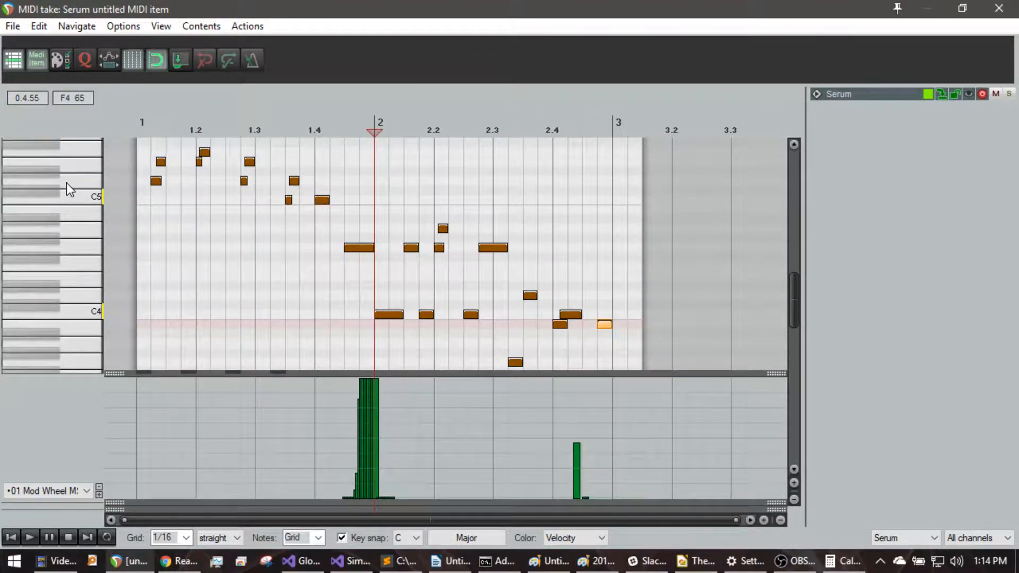
{"action": "key", "text": "space"}
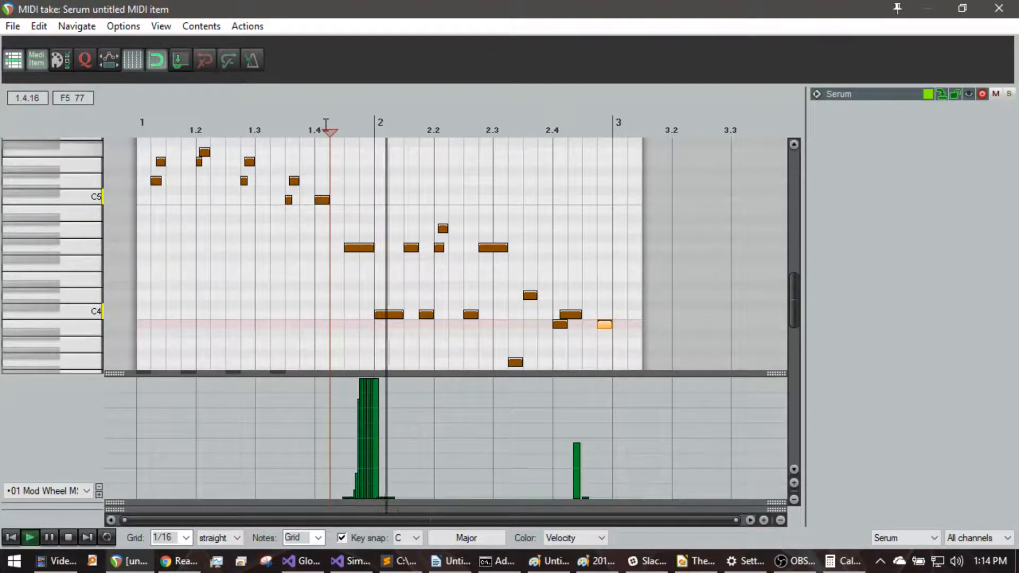
{"action": "scroll", "coordinate": [78, 214], "scroll_direction": "down", "scroll_amount": 4}
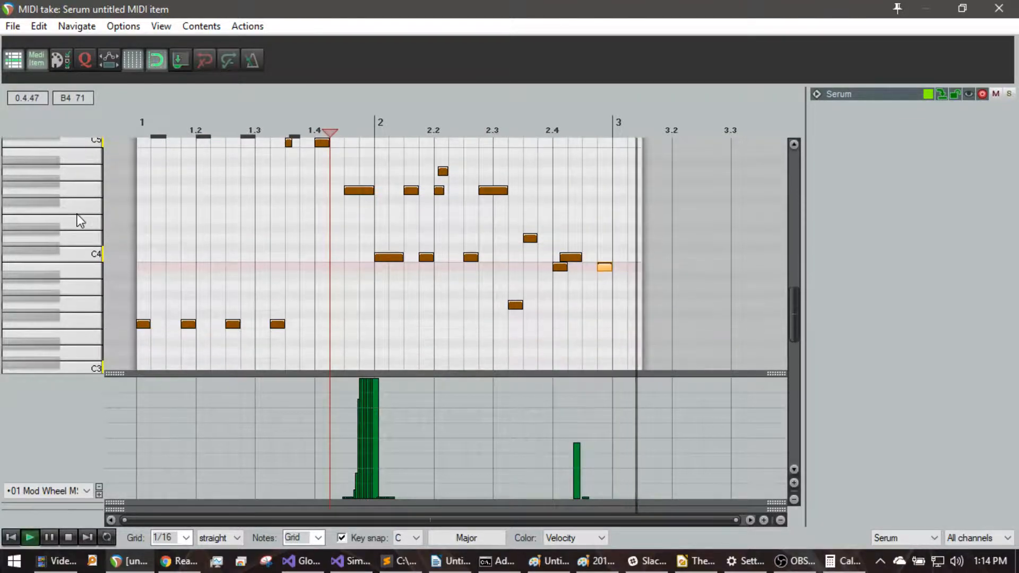
{"action": "scroll", "coordinate": [457, 213], "scroll_direction": "down", "scroll_amount": 4}
{"action": "key", "text": "space"}
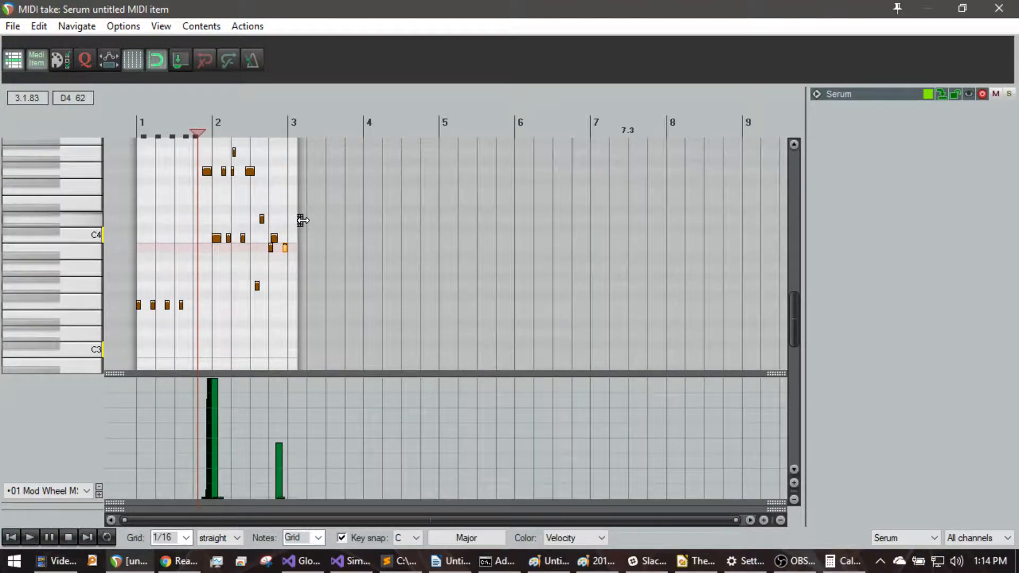
- Extend the end of the MIDI item to nearly bar 12
{"action": "left_click_drag", "start_coordinate": [303, 220], "coordinate": [796, 271]}
{"action": "scroll", "coordinate": [353, 243], "scroll_direction": "down", "scroll_amount": 3}
{"action": "scroll", "coordinate": [298, 246], "scroll_direction": "up", "scroll_amount": 3}
- Copy all notes of the two-bar melody, paste them at bar 3, and play from the start
{"action": "left_click_drag", "start_coordinate": [364, 328], "coordinate": [25, 49]}
{"action": "left_click", "coordinate": [291, 129]}
{"action": "key", "text": "ctrl+v"}
{"action": "left_click", "coordinate": [132, 129]}
{"action": "key", "text": "space"}
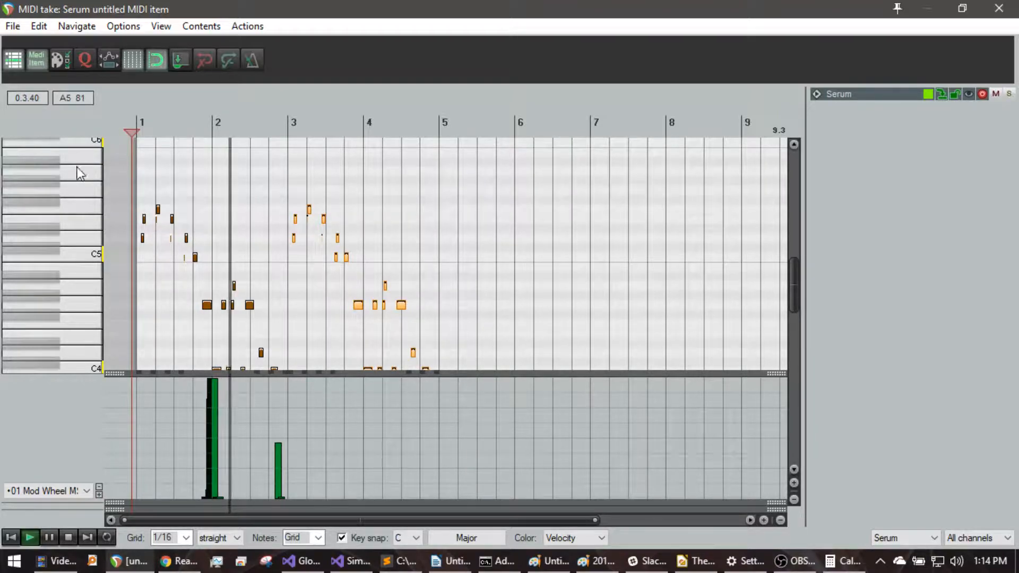
{"action": "scroll", "coordinate": [71, 177], "scroll_direction": "down", "scroll_amount": 3}
{"action": "scroll", "coordinate": [549, 299], "scroll_direction": "up", "scroll_amount": 3}
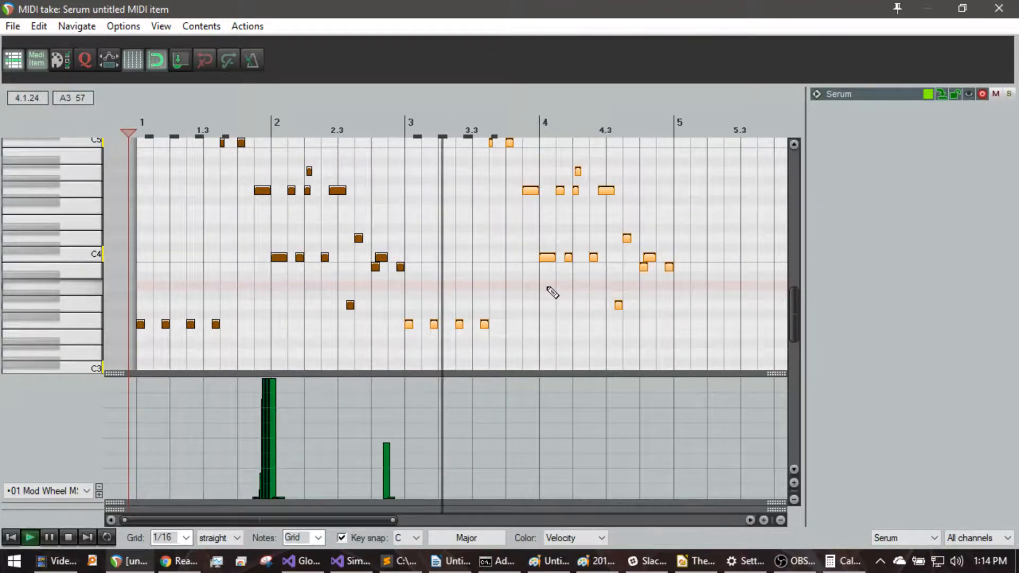
{"action": "key", "text": "space"}
- Raise the upper melody notes between 3.1.25 and 3.4.25 by two scale steps, starting on F5, and play from bar 3
{"action": "scroll", "coordinate": [30, 174], "scroll_direction": "up", "scroll_amount": 2}
{"action": "scroll", "coordinate": [29, 174], "scroll_direction": "up", "scroll_amount": 2}
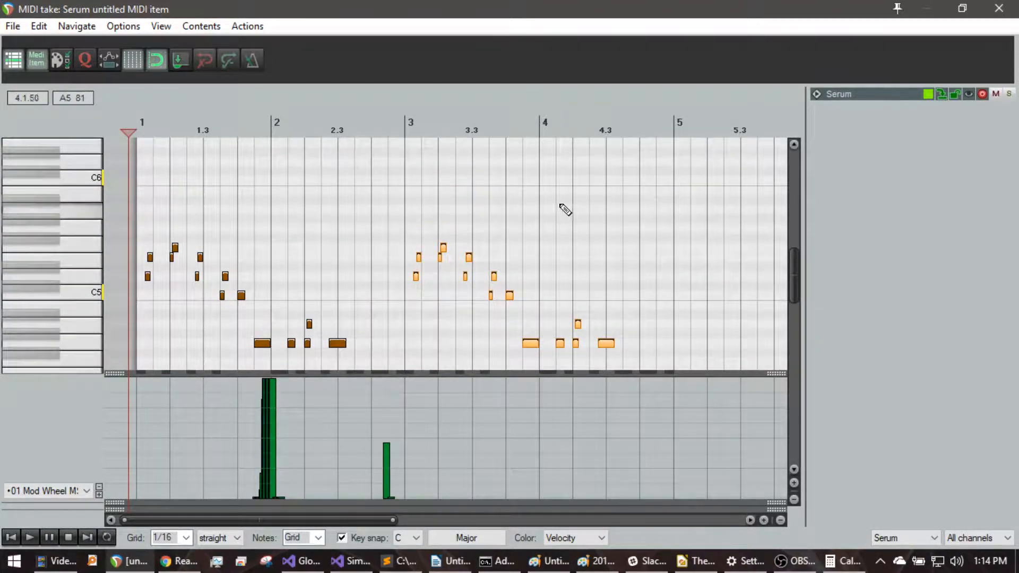
{"action": "scroll", "coordinate": [699, 209], "scroll_direction": "up", "scroll_amount": 4}
{"action": "scroll", "coordinate": [699, 209], "scroll_direction": "down", "scroll_amount": 3}
{"action": "left_click", "coordinate": [550, 131]}
{"action": "scroll", "coordinate": [698, 209], "scroll_direction": "up", "scroll_amount": 3}
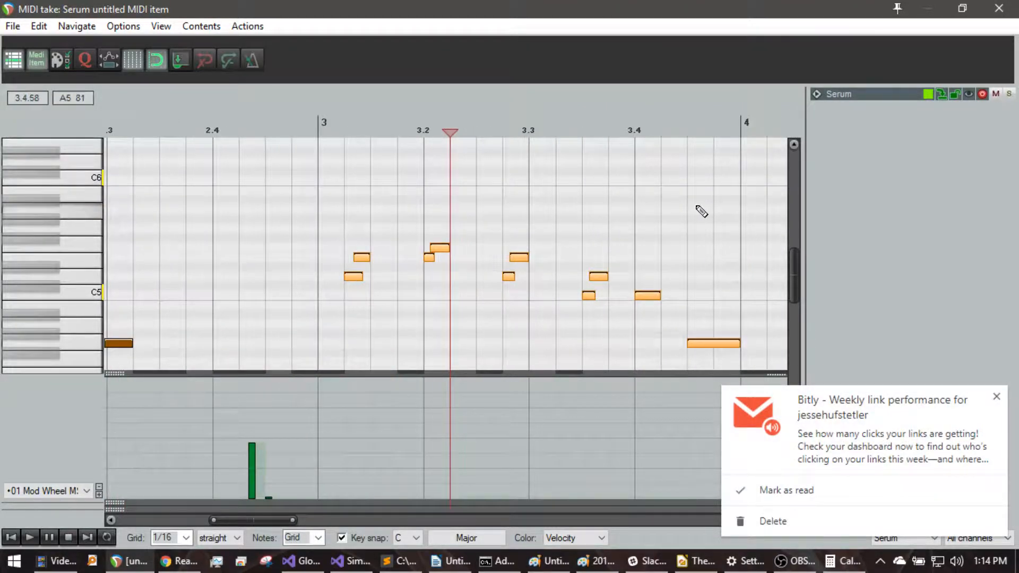
{"action": "left_click", "coordinate": [996, 397]}
{"action": "scroll", "coordinate": [645, 218], "scroll_direction": "down", "scroll_amount": 1}
{"action": "left_click_drag", "start_coordinate": [597, 171], "coordinate": [352, 322]}
{"action": "scroll", "coordinate": [346, 280], "scroll_direction": "up", "scroll_amount": 1}
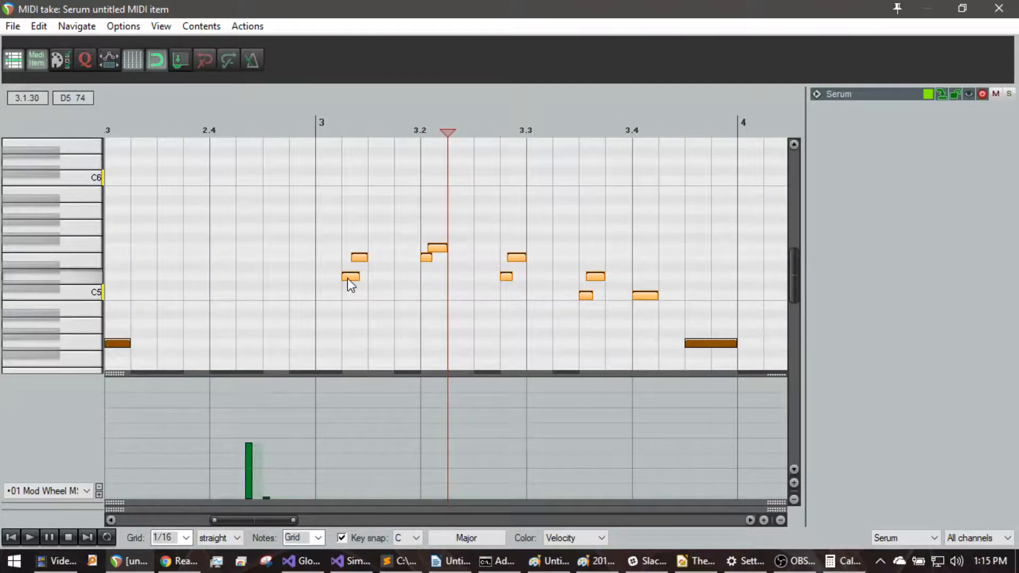
{"action": "left_click_drag", "start_coordinate": [351, 268], "coordinate": [351, 240]}
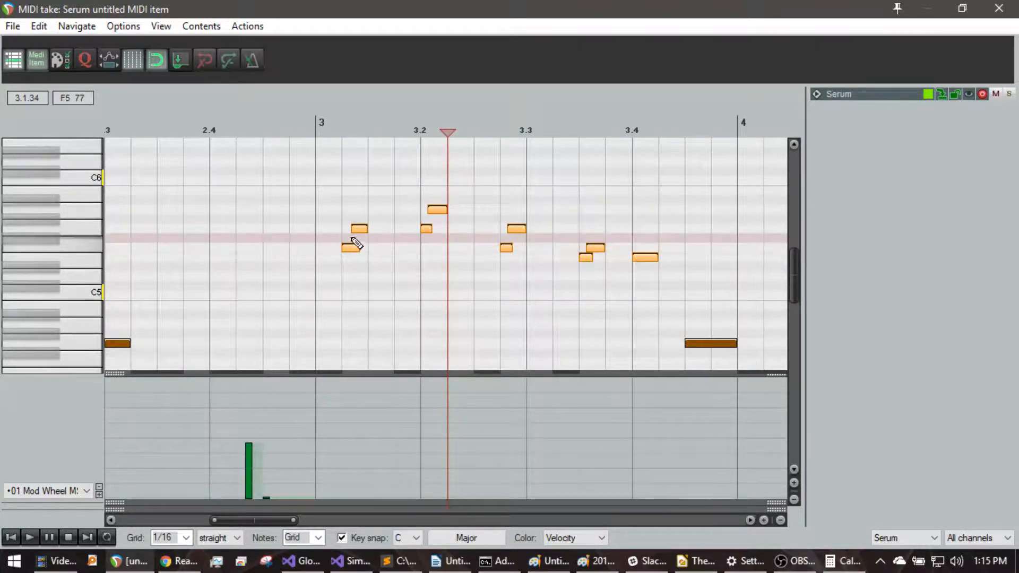
{"action": "left_click", "coordinate": [318, 124]}
{"action": "key", "text": "space"}
{"action": "scroll", "coordinate": [413, 249], "scroll_direction": "down", "scroll_amount": 3}
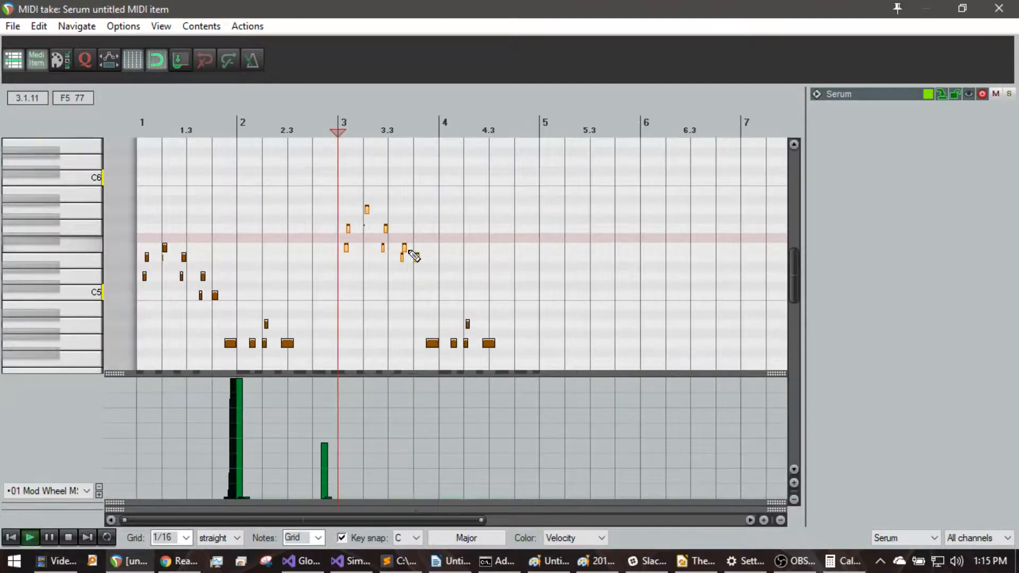
- Raise the G4 eighth note at 3.4.50 to C5 and audition the end of bar 3
{"action": "scroll", "coordinate": [21, 239], "scroll_direction": "down", "scroll_amount": 3}
{"action": "left_click", "coordinate": [408, 121]}
{"action": "key", "text": "space"}
{"action": "scroll", "coordinate": [584, 196], "scroll_direction": "up", "scroll_amount": 4}
{"action": "key", "text": "space"}
{"action": "left_click", "coordinate": [585, 237]}
{"action": "left_click_drag", "start_coordinate": [585, 238], "coordinate": [585, 181]}
{"action": "scroll", "coordinate": [568, 225], "scroll_direction": "down", "scroll_amount": 6}
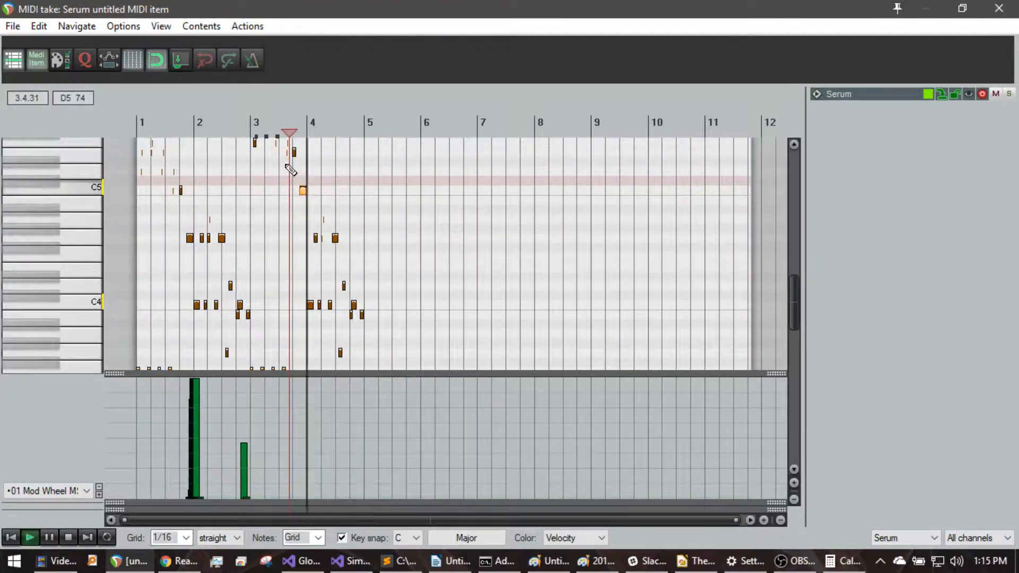
{"action": "scroll", "coordinate": [72, 227], "scroll_direction": "down", "scroll_amount": 3}
- Play the extended melody from the start, then replay the transition into bar 4 from 3.4.75
{"action": "key", "text": "Home"}
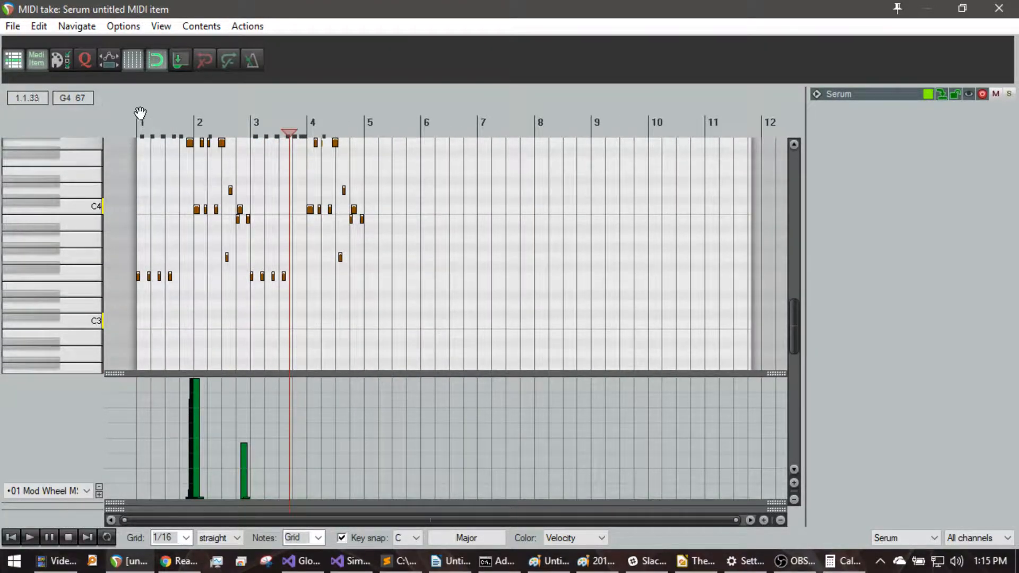
{"action": "scroll", "coordinate": [73, 226], "scroll_direction": "up", "scroll_amount": 3}
{"action": "scroll", "coordinate": [266, 243], "scroll_direction": "up", "scroll_amount": 4}
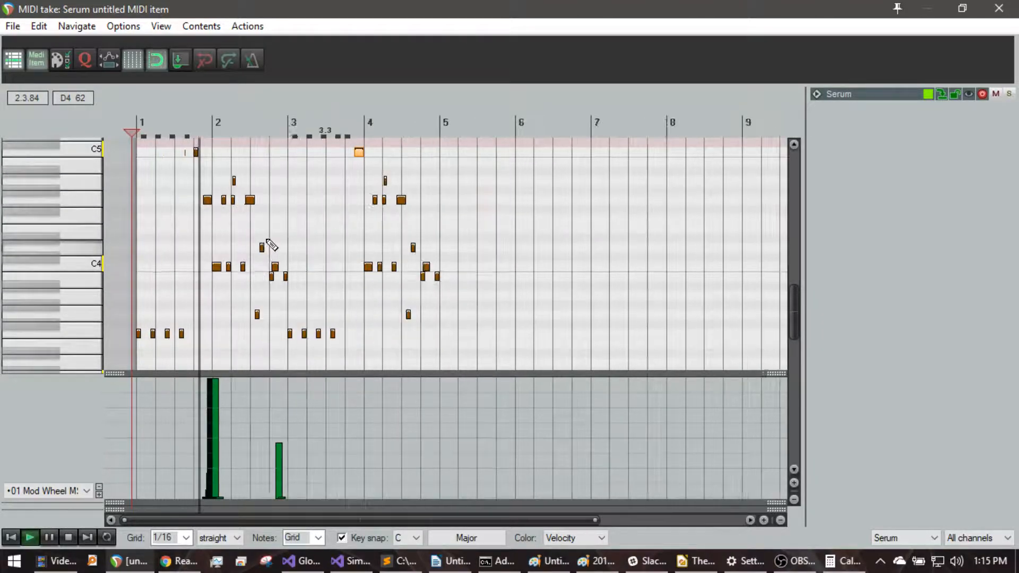
{"action": "scroll", "coordinate": [332, 282], "scroll_direction": "down", "scroll_amount": 6}
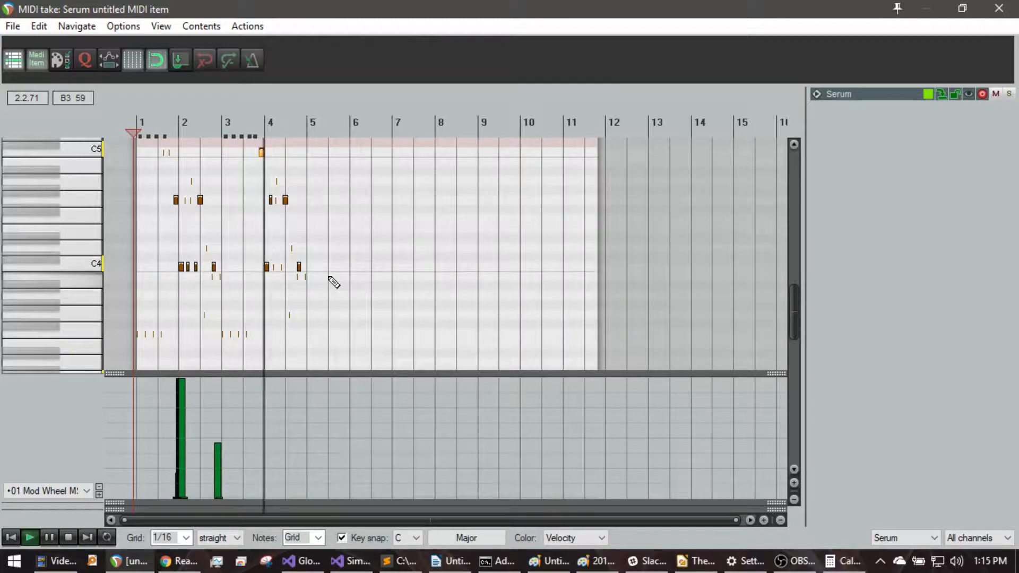
{"action": "key", "text": "space"}
{"action": "scroll", "coordinate": [291, 129], "scroll_direction": "up", "scroll_amount": 5}
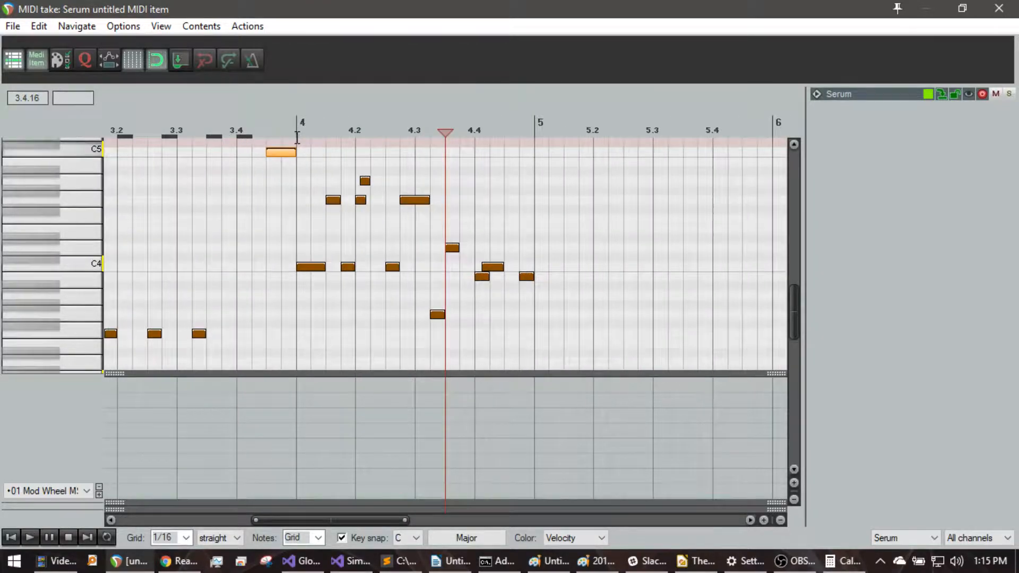
{"action": "left_click", "coordinate": [288, 129]}
{"action": "key", "text": "space"}
{"action": "key", "text": "space"}
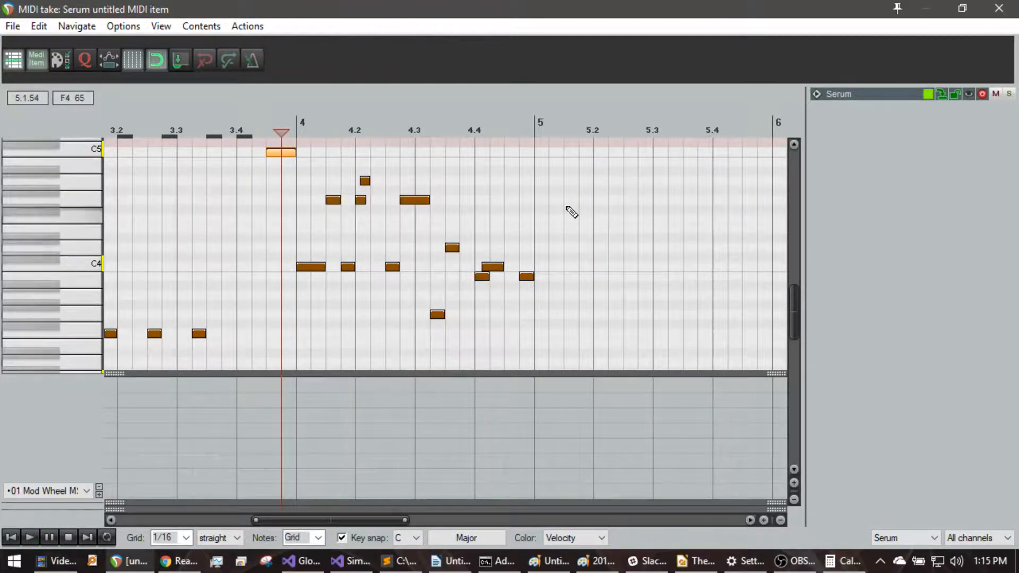
- Replace the notes from 4.3.25 onward with eighth notes B4 at 4.3, B4 at 4.3.75 and C5 at 4.4.50, and play from 3.4.75
{"action": "left_click_drag", "start_coordinate": [567, 209], "coordinate": [431, 346]}
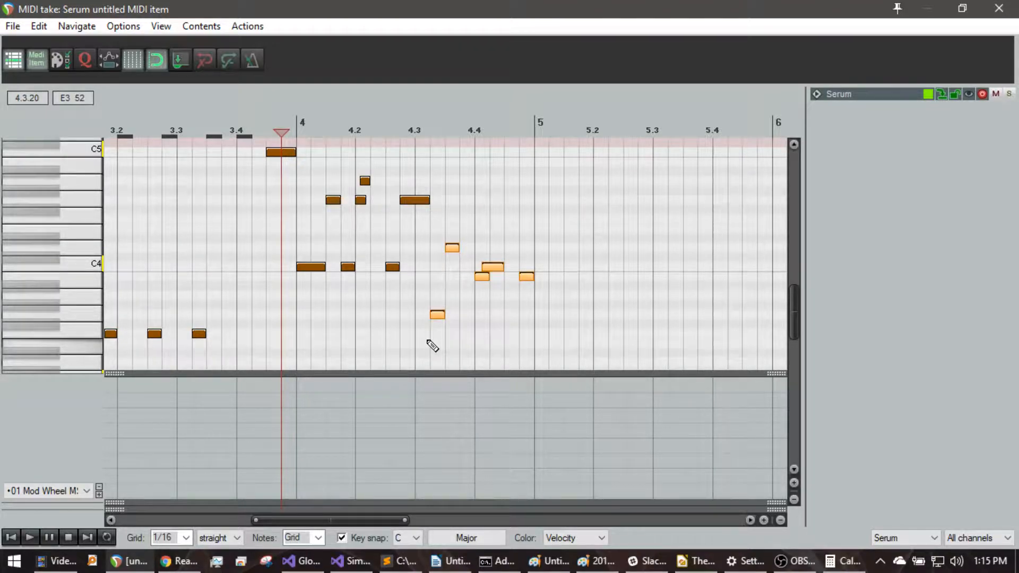
{"action": "key", "text": "Delete"}
{"action": "mouse_move", "coordinate": [417, 219]}
{"action": "left_mouse_down"}
{"action": "mouse_move", "coordinate": [455, 216]}
{"action": "mouse_move", "coordinate": [444, 182]}
{"action": "mouse_move", "coordinate": [460, 163]}
{"action": "left_mouse_up"}
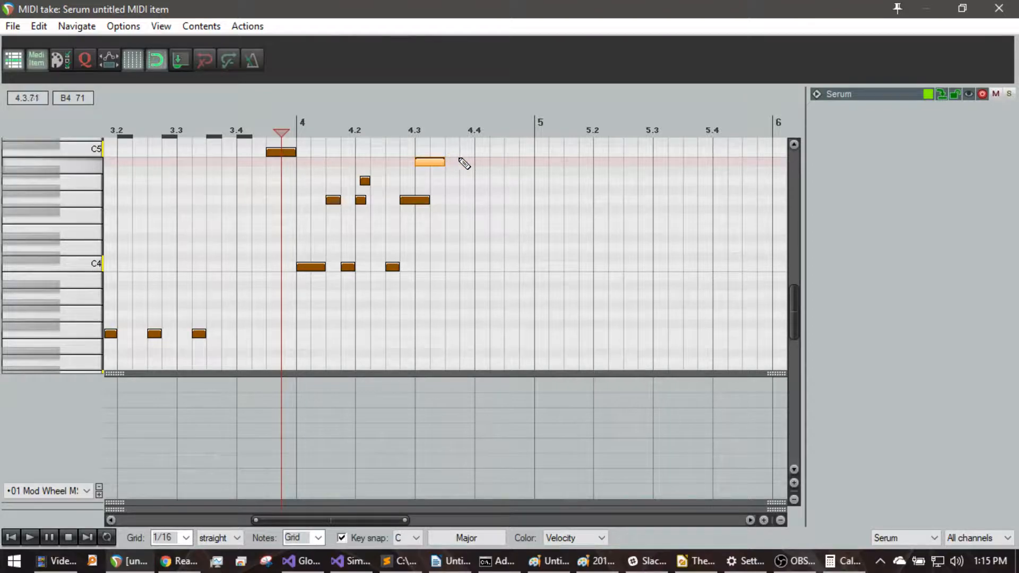
{"action": "left_click", "coordinate": [507, 153]}
{"action": "key", "text": "space"}
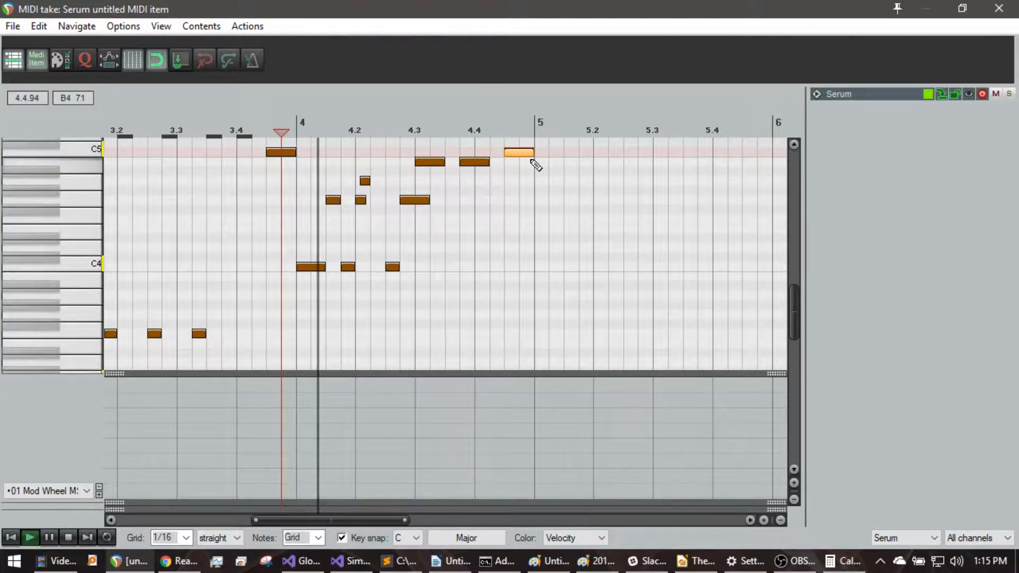
- Play the four-bar melody from just before bar 1 through bar 4 and listen to the ending
{"action": "key", "text": "space"}
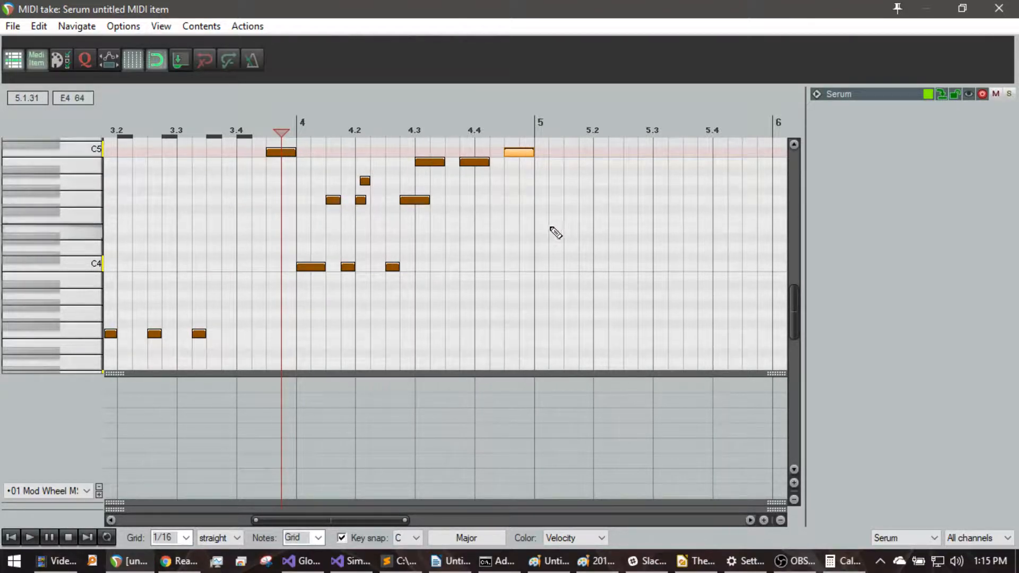
{"action": "scroll", "coordinate": [545, 245], "scroll_direction": "down", "scroll_amount": 6}
{"action": "scroll", "coordinate": [545, 244], "scroll_direction": "down", "scroll_amount": 2}
{"action": "left_click", "coordinate": [130, 117]}
{"action": "key", "text": "space"}
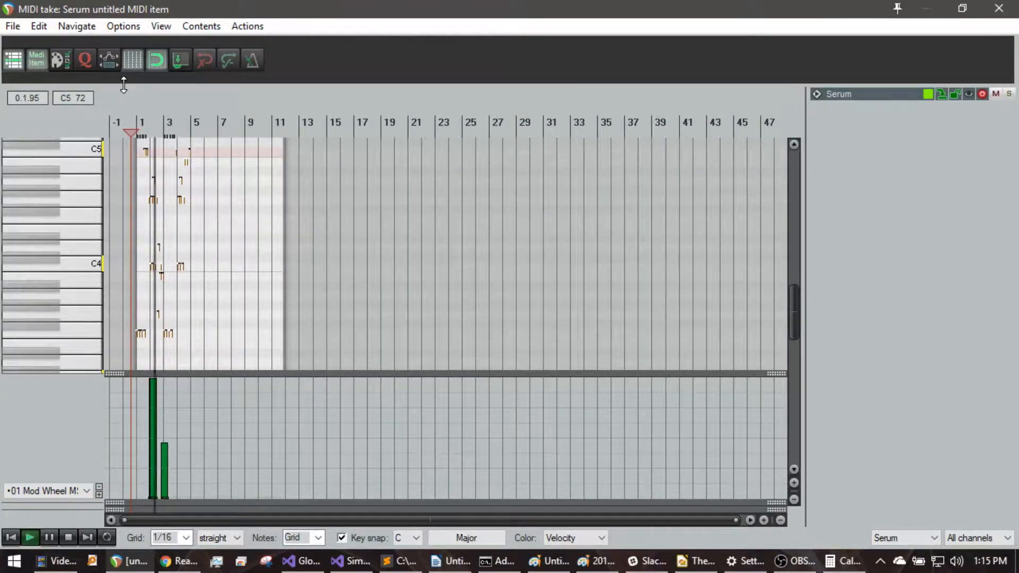
{"action": "scroll", "coordinate": [274, 235], "scroll_direction": "up", "scroll_amount": 5}
{"action": "scroll", "coordinate": [275, 235], "scroll_direction": "up", "scroll_amount": 3}
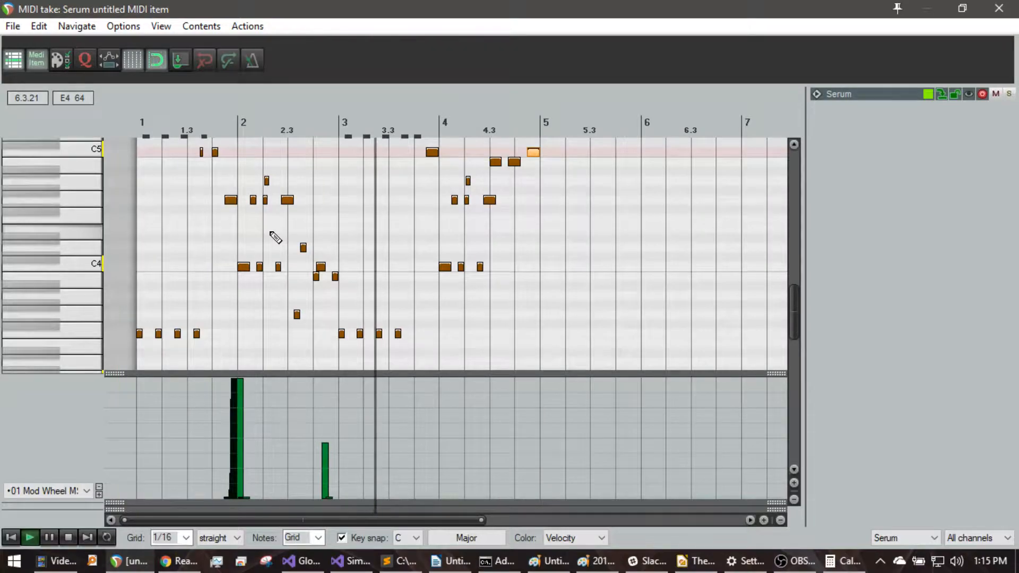
{"action": "scroll", "coordinate": [68, 206], "scroll_direction": "up", "scroll_amount": 1}
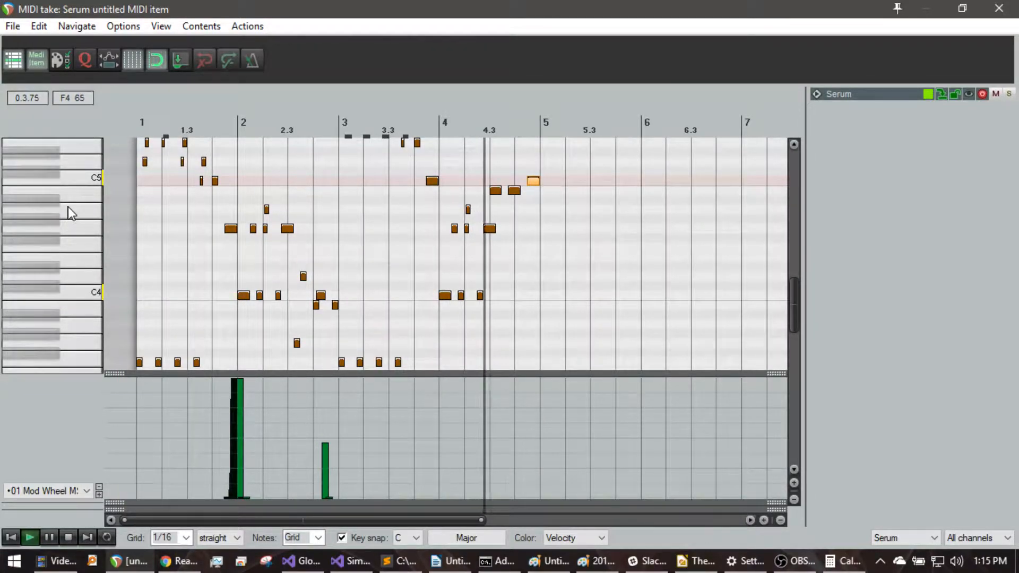
{"action": "key", "text": "space"}
- Lower the final C5 eighth note at 4.4.50 to G4 and replay the melody from the start
{"action": "left_click", "coordinate": [489, 121]}
{"action": "scroll", "coordinate": [540, 183], "scroll_direction": "up", "scroll_amount": 5}
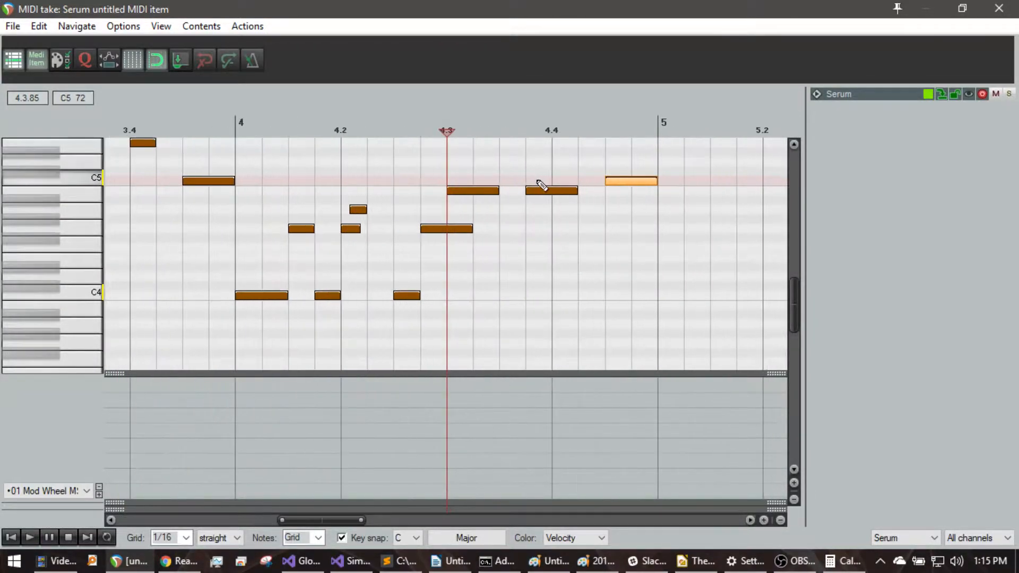
{"action": "left_click_drag", "start_coordinate": [624, 184], "coordinate": [644, 228]}
{"action": "key", "text": "space"}
{"action": "scroll", "coordinate": [634, 255], "scroll_direction": "down", "scroll_amount": 5}
{"action": "key", "text": "space"}
{"action": "key", "text": "space"}
{"action": "scroll", "coordinate": [324, 168], "scroll_direction": "down", "scroll_amount": 5}
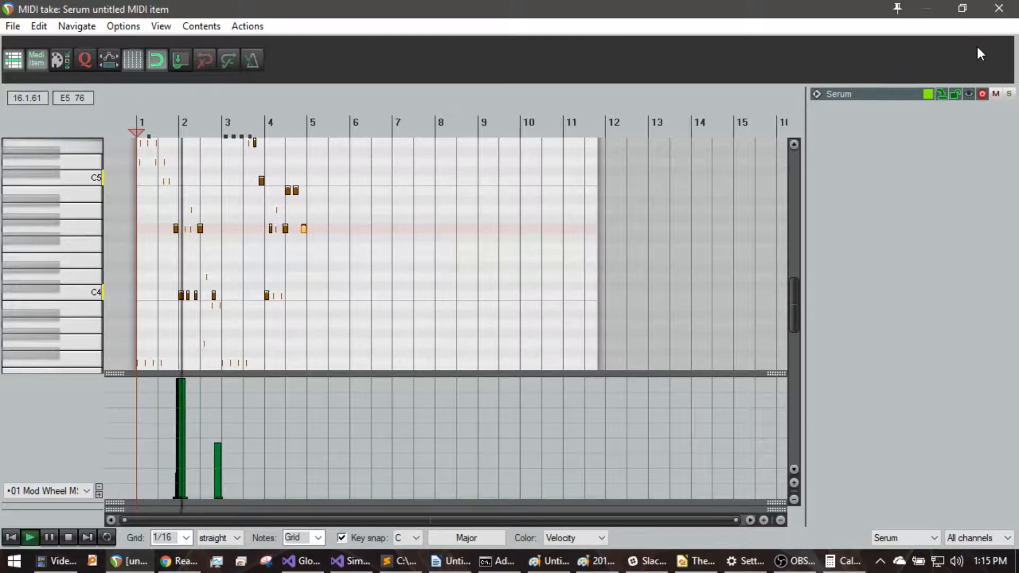
- Close the MIDI editor, insert a new track from the sfz template and stop playback
{"action": "left_click", "coordinate": [999, 8]}
{"action": "right_click", "coordinate": [281, 262]}
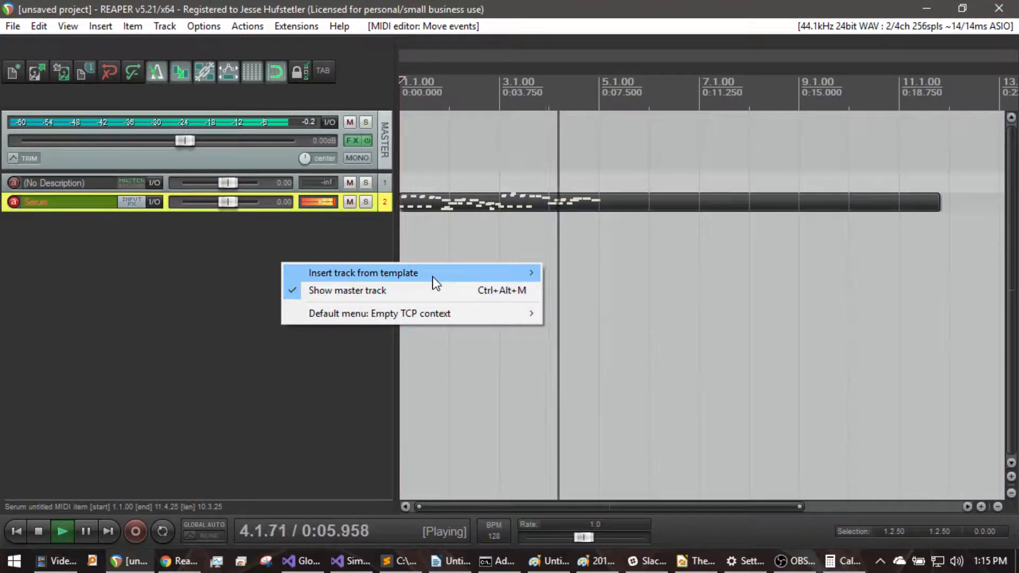
{"action": "mouse_move", "coordinate": [487, 274]}
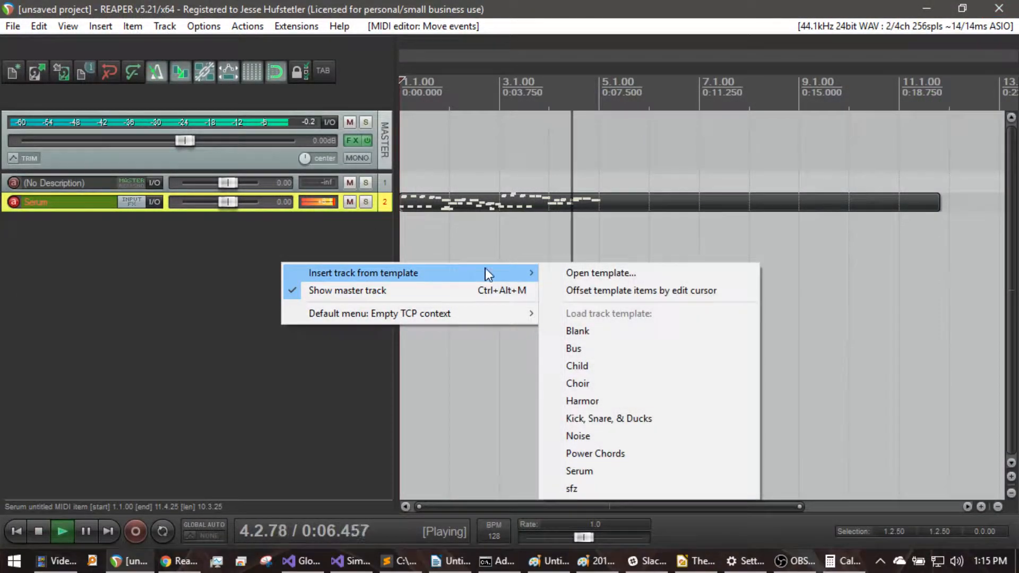
{"action": "left_click", "coordinate": [615, 486]}
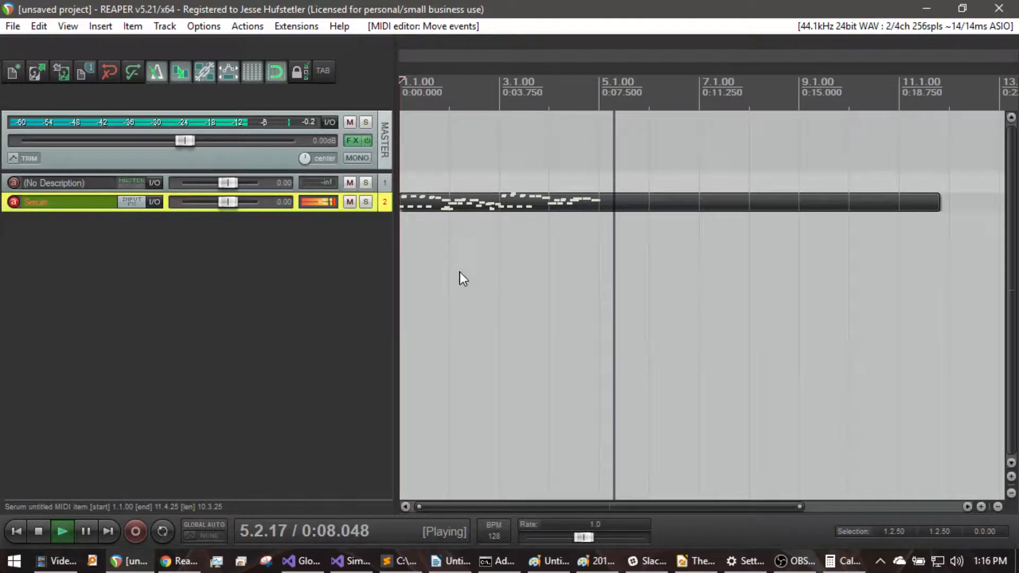
{"action": "key", "text": "space"}
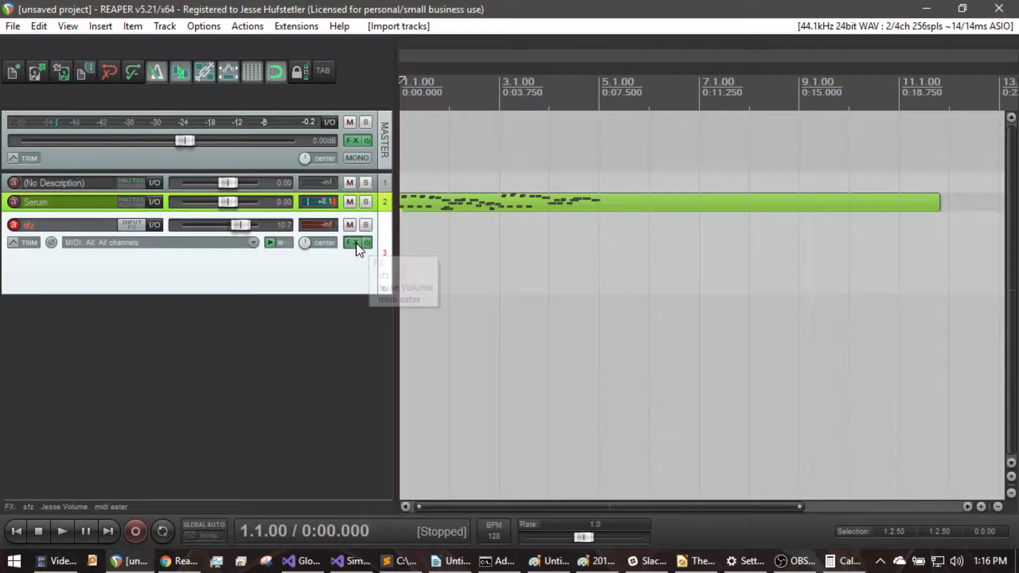
- Set the sfz instrument's program to 52: Ahh Choir and close the plugin window
{"action": "left_click", "coordinate": [355, 243]}
{"action": "scroll", "coordinate": [329, 139], "scroll_direction": "down", "scroll_amount": 1}
{"action": "left_click", "coordinate": [283, 137]}
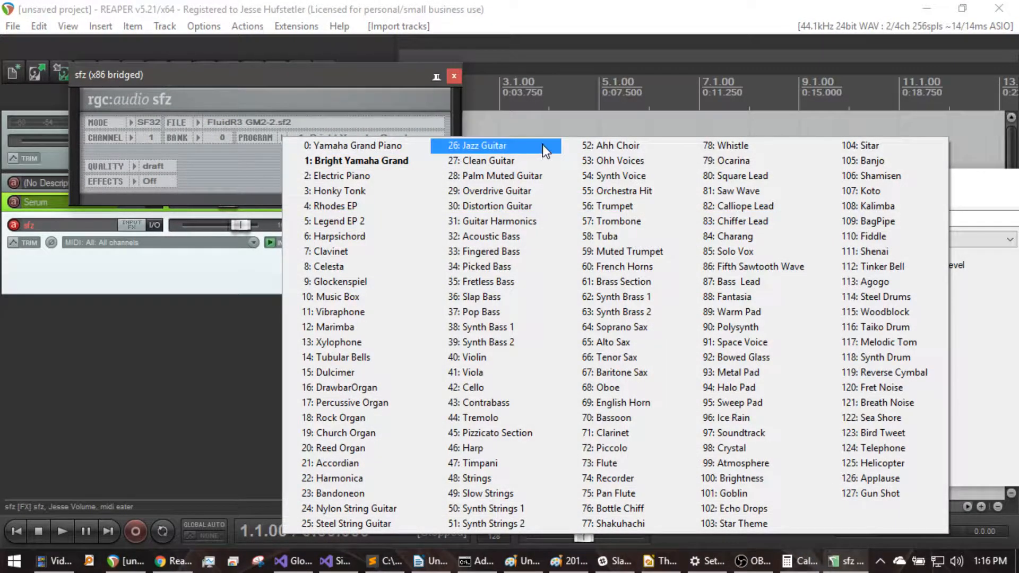
{"action": "left_click", "coordinate": [594, 144]}
{"action": "left_click", "coordinate": [454, 78]}
- Create an empty five-bar MIDI item on the sfz track, spanning bars 1 through 5
{"action": "left_click_drag", "start_coordinate": [766, 178], "coordinate": [322, 140]}
{"action": "left_click", "coordinate": [746, 146]}
{"action": "left_click_drag", "start_coordinate": [635, 249], "coordinate": [399, 245]}
{"action": "left_click", "coordinate": [552, 253]}
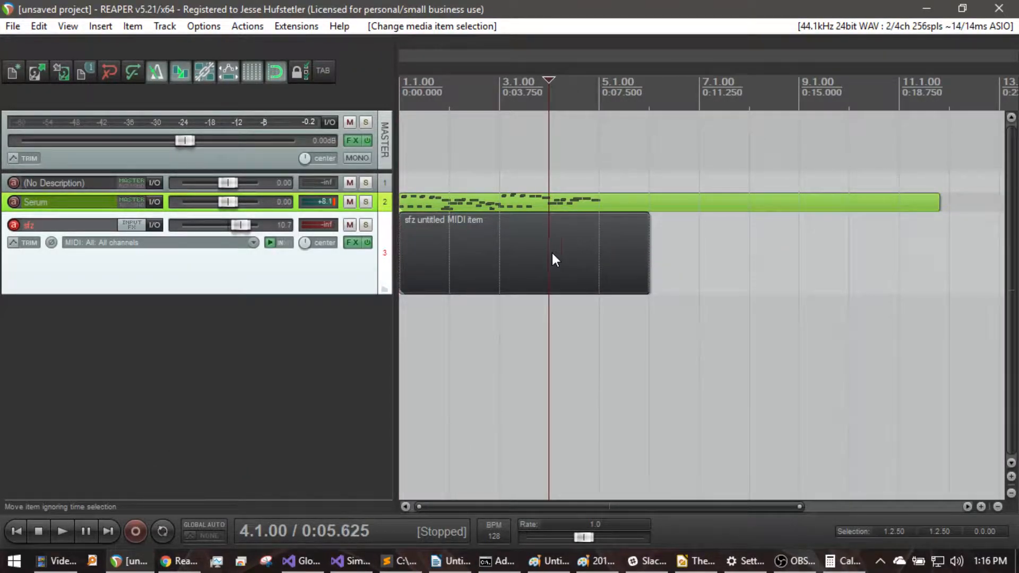
- Draw a sustained note from bar 1 to 5.2.50 in the sfz item and raise it to C6
{"action": "double_click", "coordinate": [518, 253]}
{"action": "left_click_drag", "start_coordinate": [390, 200], "coordinate": [80, 202]}
{"action": "scroll", "coordinate": [75, 202], "scroll_direction": "up", "scroll_amount": 3}
{"action": "scroll", "coordinate": [155, 234], "scroll_direction": "up", "scroll_amount": 3}
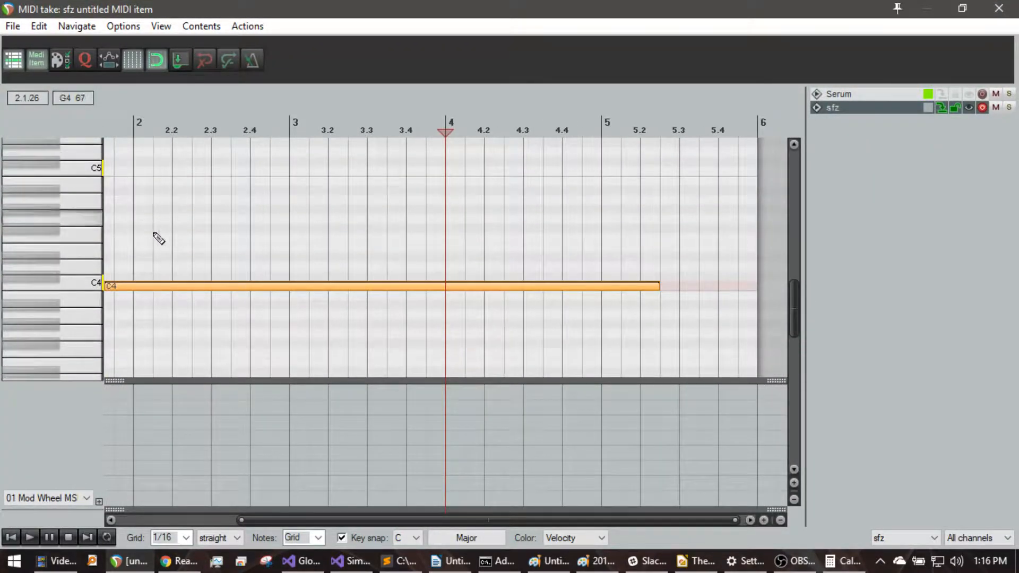
{"action": "left_click_drag", "start_coordinate": [143, 291], "coordinate": [133, 246]}
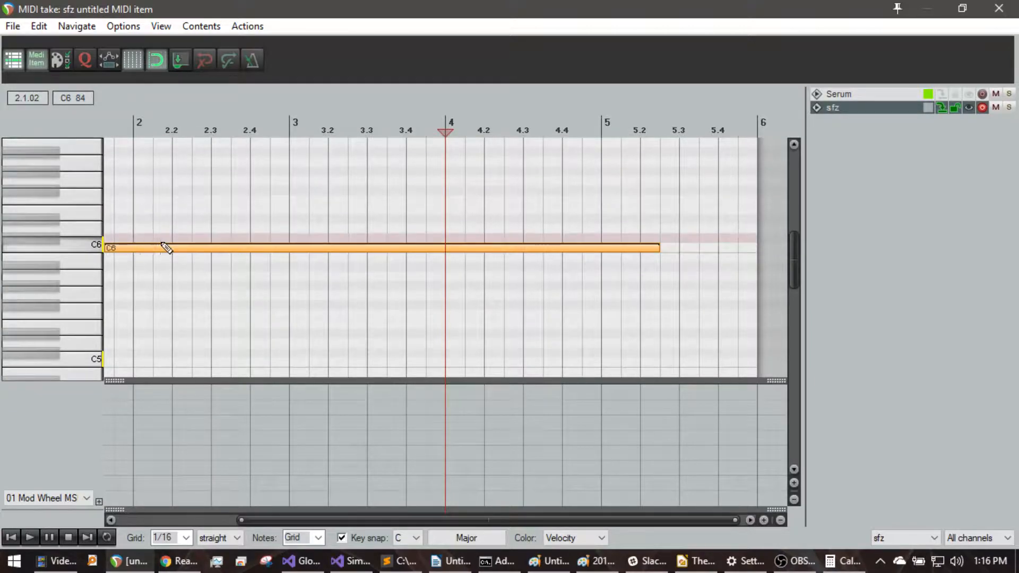
- Adjust the sfz track's volume to -2.84 dB while playing the project from the start
{"action": "left_click", "coordinate": [997, 7]}
{"action": "left_click", "coordinate": [208, 227]}
{"action": "left_click", "coordinate": [413, 102]}
{"action": "key", "text": "space"}
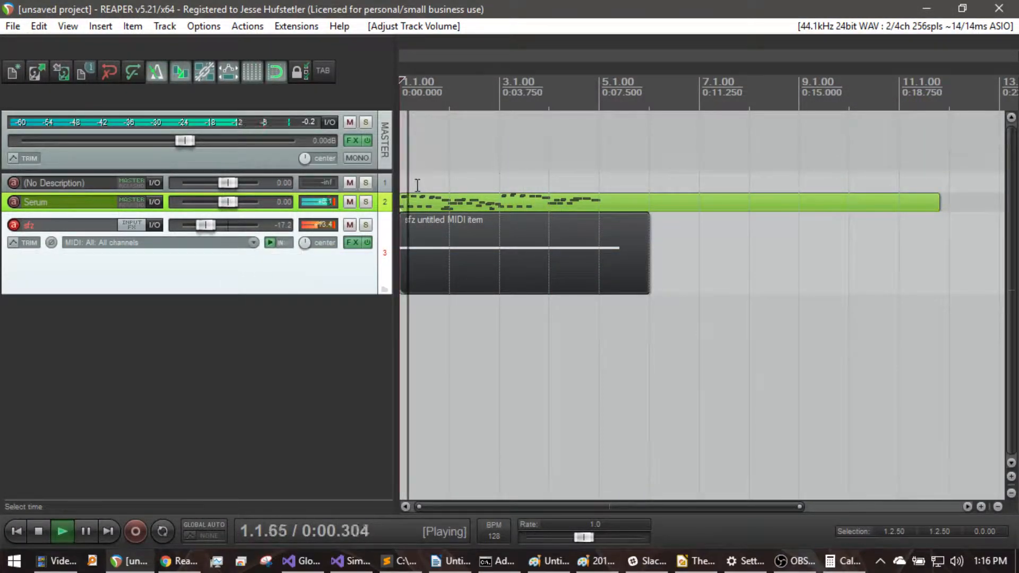
{"action": "left_click", "coordinate": [230, 222]}
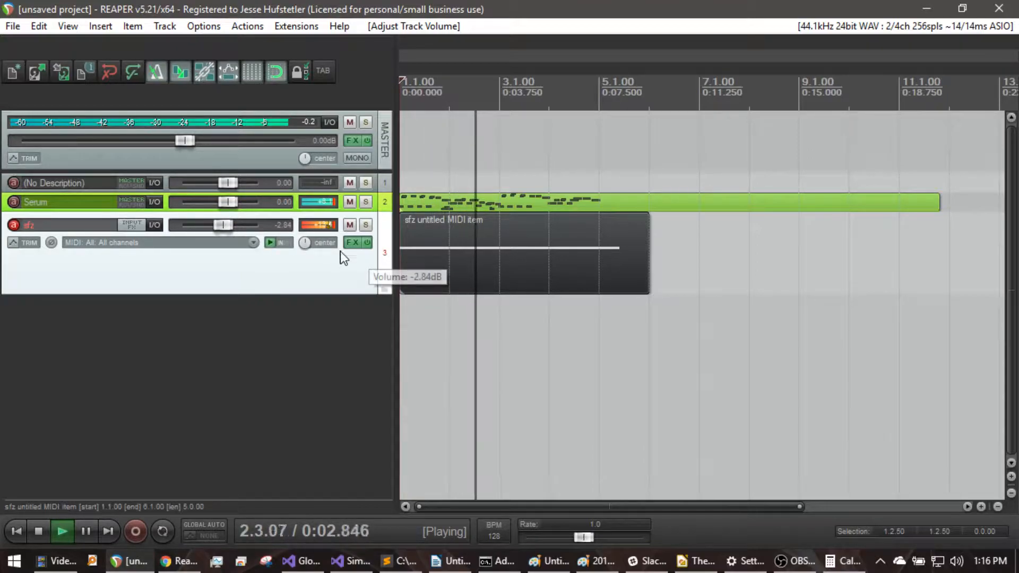
{"action": "key", "text": "space"}
- Duplicate the sustained C6 choir note down to G5 and shorten both notes to end at bar 5
{"action": "left_click", "coordinate": [521, 259]}
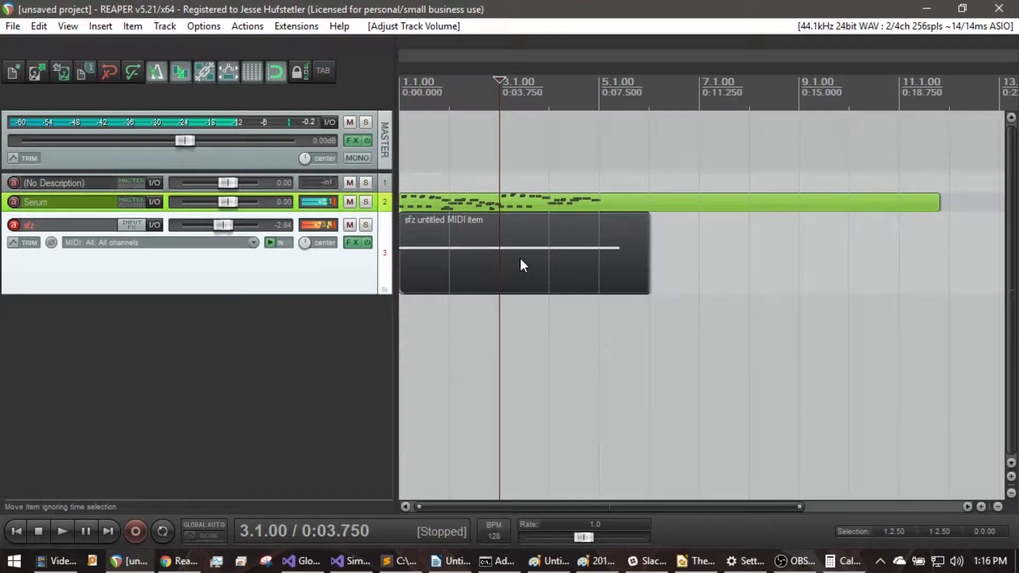
{"action": "double_click", "coordinate": [520, 256]}
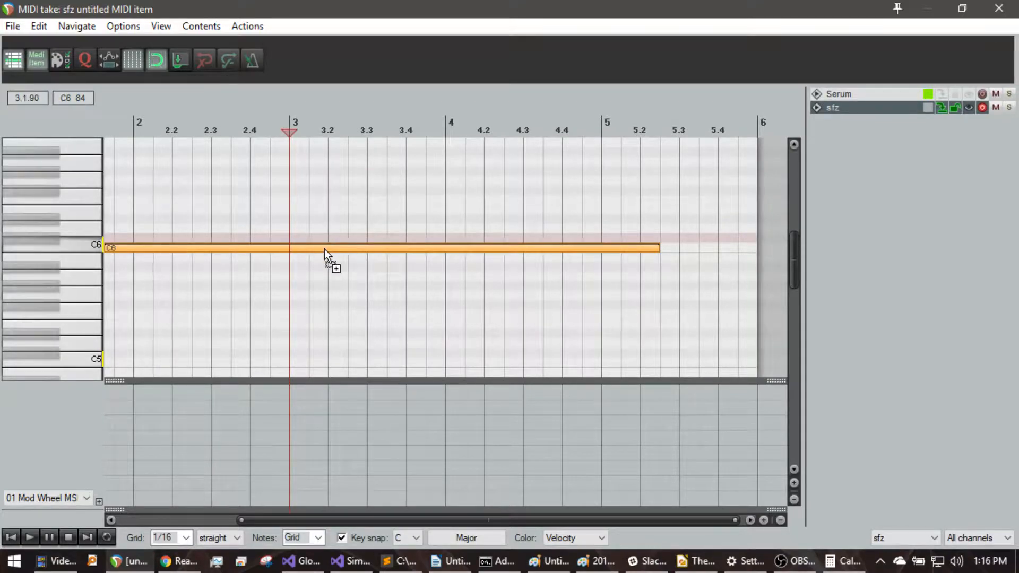
{"action": "left_click_drag", "start_coordinate": [326, 270], "coordinate": [320, 291]}
{"action": "key", "text": "space"}
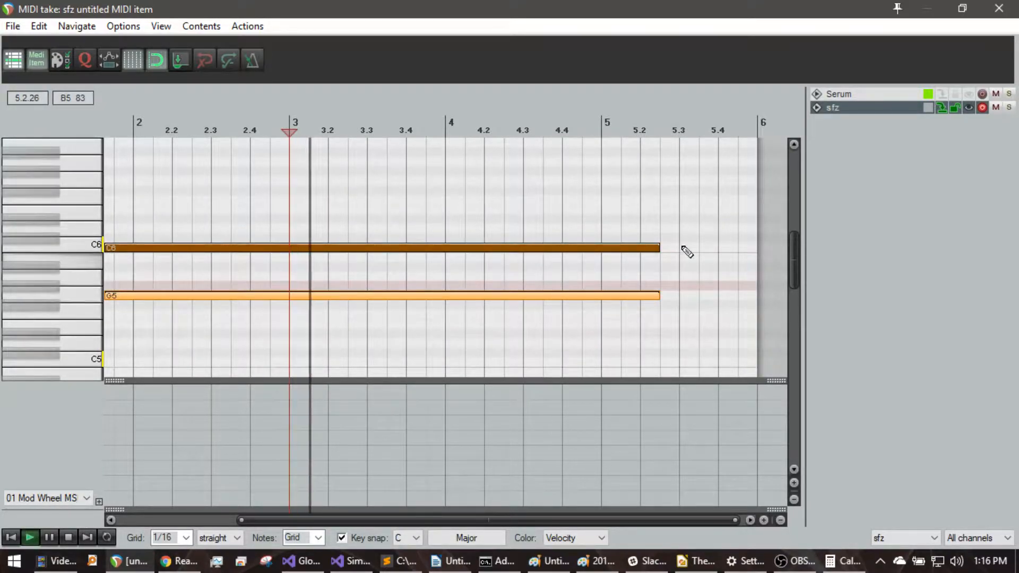
{"action": "left_click_drag", "start_coordinate": [608, 343], "coordinate": [610, 339]}
{"action": "left_click_drag", "start_coordinate": [656, 248], "coordinate": [600, 266]}
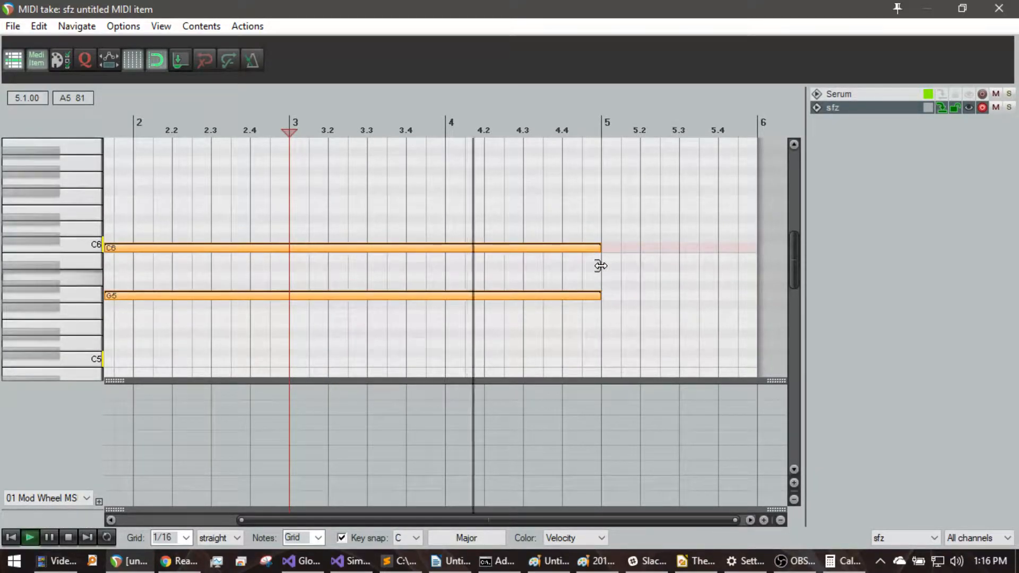
{"action": "key", "text": "space"}
- Move the lower choir note down to C5 and the upper one to G5, and play from bar 3
{"action": "left_click", "coordinate": [535, 296]}
{"action": "left_click_drag", "start_coordinate": [532, 298], "coordinate": [526, 365]}
{"action": "left_click", "coordinate": [424, 249]}
{"action": "mouse_move", "coordinate": [426, 249]}
{"action": "left_mouse_down"}
{"action": "mouse_move", "coordinate": [424, 332]}
{"action": "mouse_move", "coordinate": [425, 236]}
{"action": "left_mouse_up"}
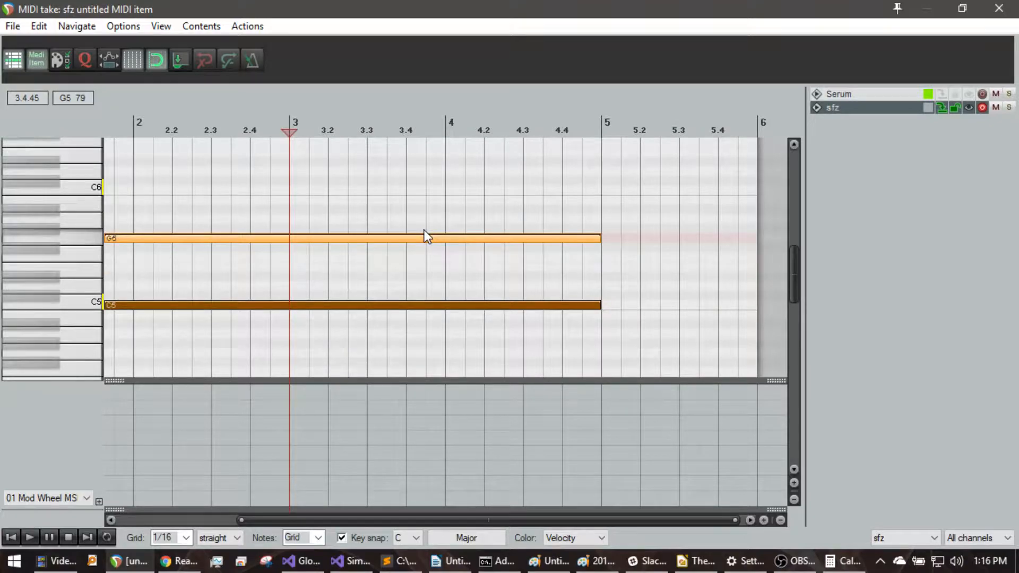
{"action": "key", "text": "space"}
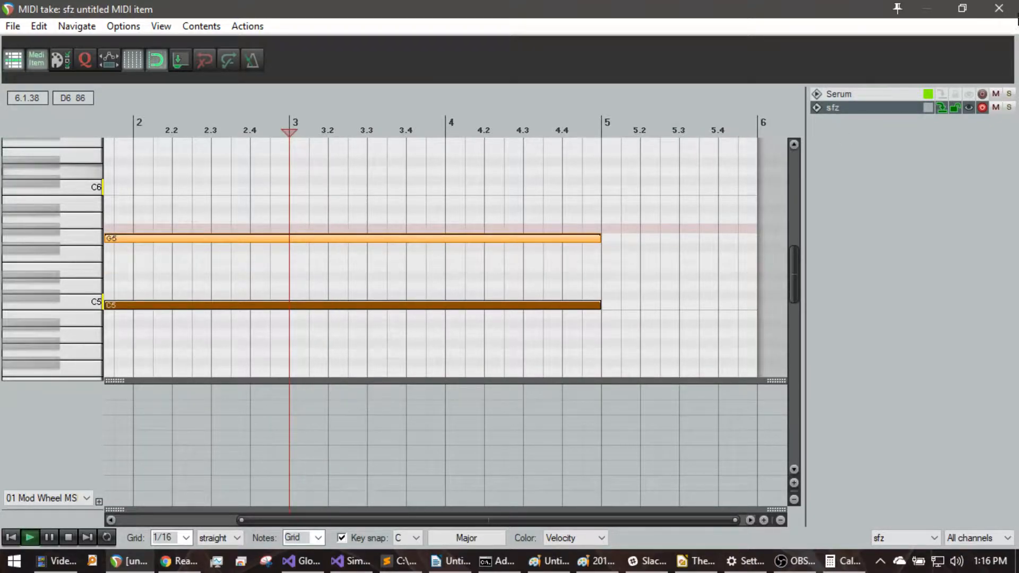
- Set the sfz track's volume to -7.24 dB while listening to both tracks from the start
{"action": "left_click", "coordinate": [998, 9]}
{"action": "left_click_drag", "start_coordinate": [238, 229], "coordinate": [244, 224]}
{"action": "key", "text": "space"}
{"action": "left_click", "coordinate": [402, 99]}
{"action": "key", "text": "space"}
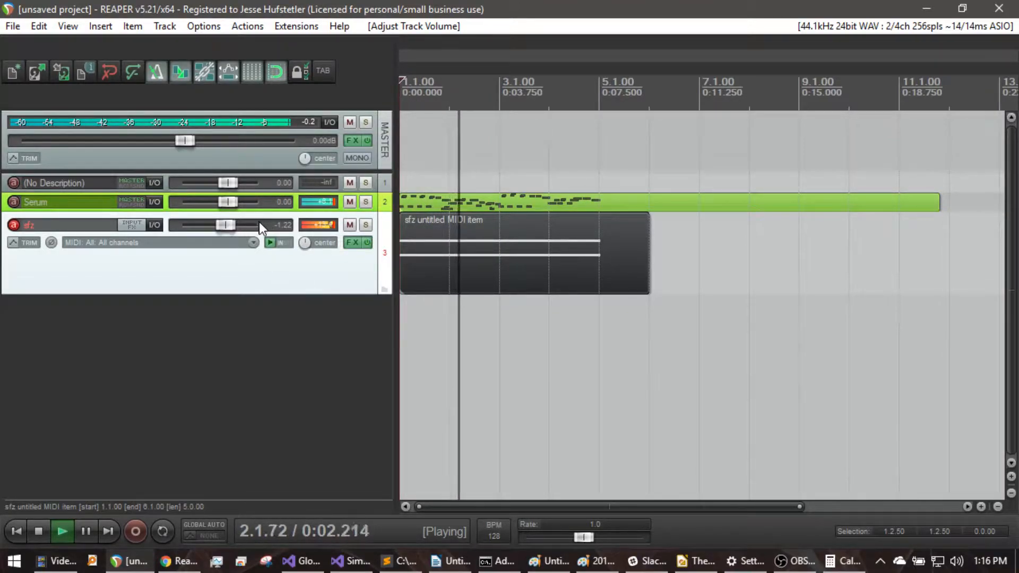
{"action": "left_click_drag", "start_coordinate": [262, 224], "coordinate": [258, 232]}
{"action": "scroll", "coordinate": [258, 233], "scroll_direction": "down", "scroll_amount": 5}
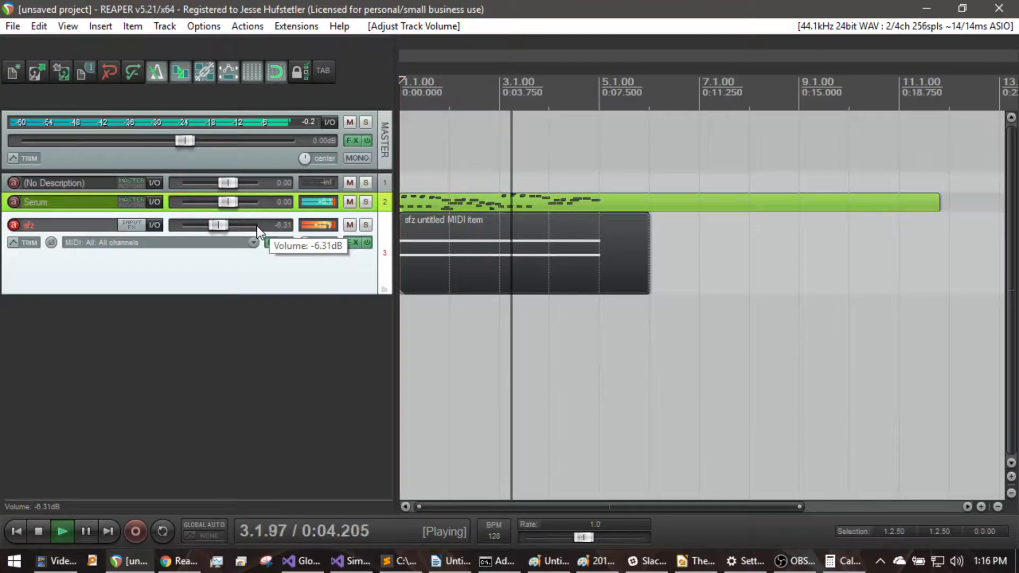
{"action": "scroll", "coordinate": [258, 232], "scroll_direction": "down", "scroll_amount": 2}
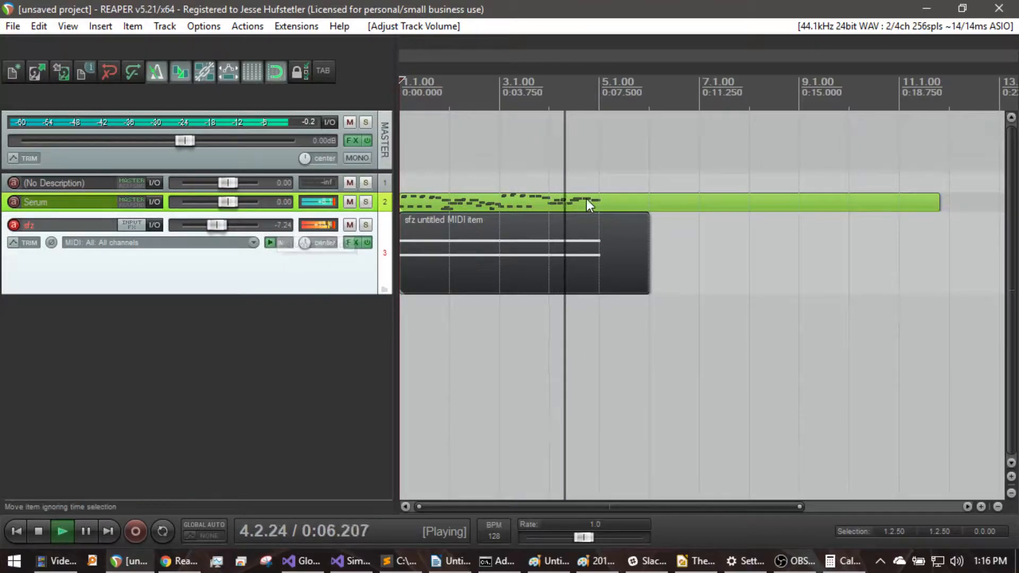
{"action": "key", "text": "space"}
- Reopen the Serum item at bar 5 and raise the final eighth note at 4.4.50 to C5
{"action": "left_click", "coordinate": [603, 201]}
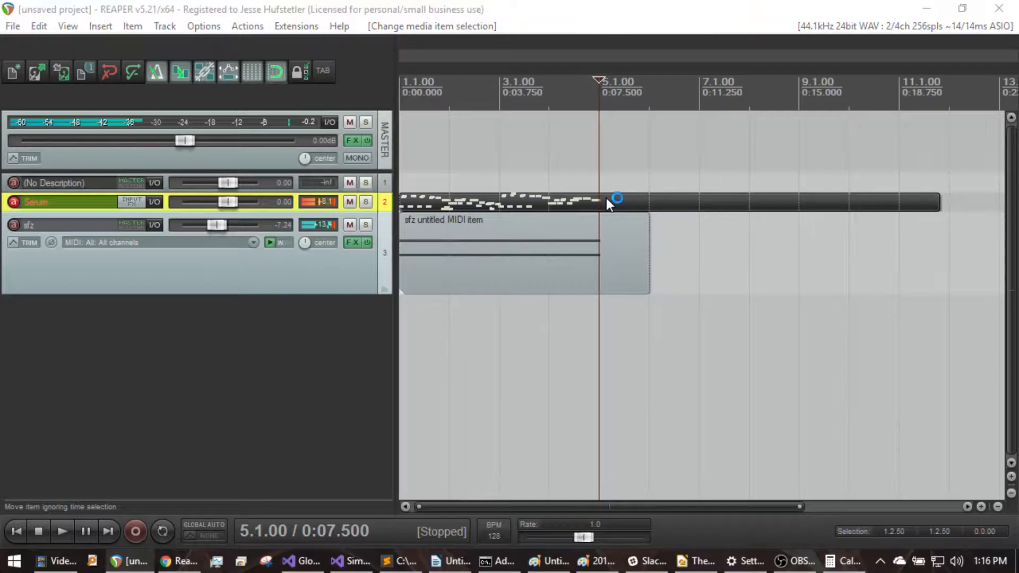
{"action": "double_click", "coordinate": [606, 199]}
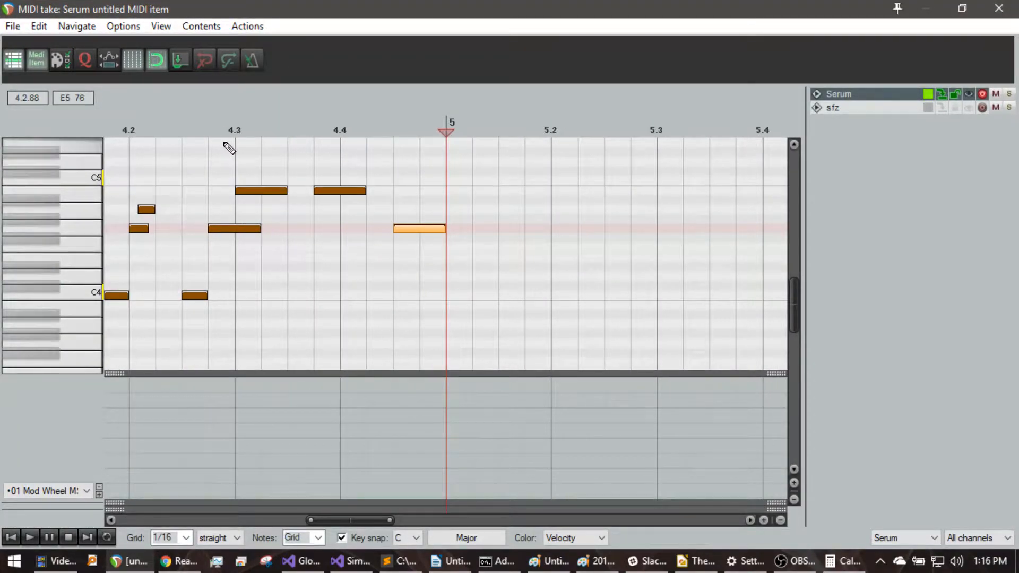
{"action": "scroll", "coordinate": [236, 131], "scroll_direction": "up", "scroll_amount": 4}
{"action": "scroll", "coordinate": [66, 186], "scroll_direction": "up", "scroll_amount": 3}
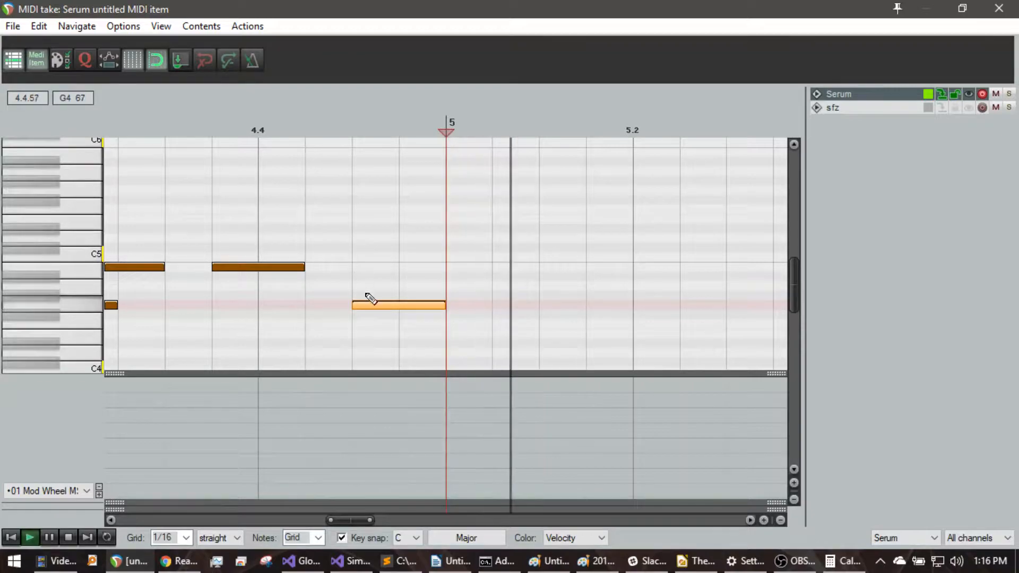
{"action": "mouse_move", "coordinate": [374, 310]}
{"action": "left_mouse_down"}
{"action": "mouse_move", "coordinate": [374, 237]}
{"action": "mouse_move", "coordinate": [375, 252]}
{"action": "left_mouse_up"}
- Add a sixteenth B4 grace note at 4.4.50, start the final C5 slightly later so they overlap, and audition the ending
{"action": "left_click", "coordinate": [359, 269]}
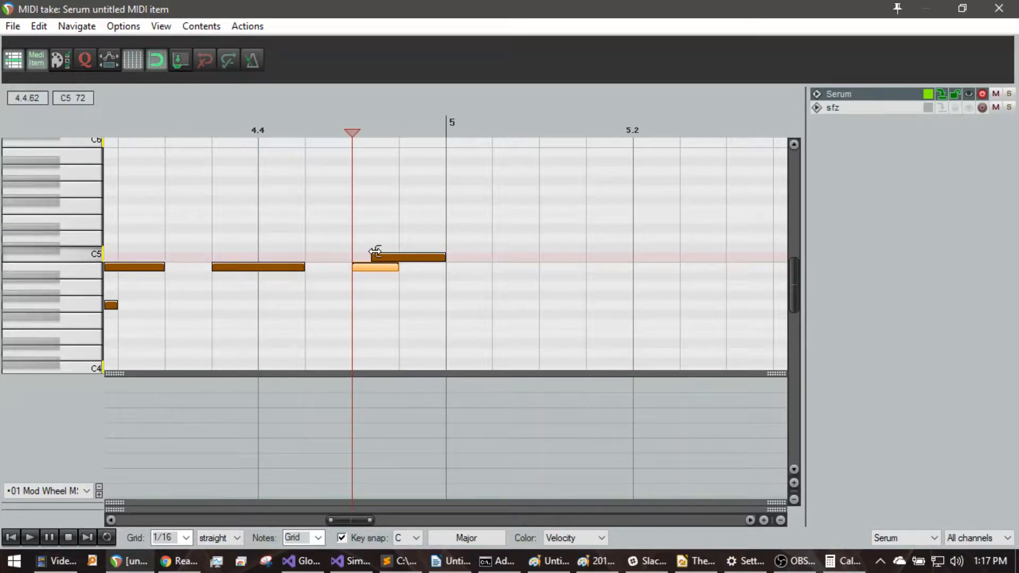
{"action": "key", "text": "space"}
{"action": "left_click_drag", "start_coordinate": [383, 259], "coordinate": [375, 288]}
{"action": "key", "text": "space"}
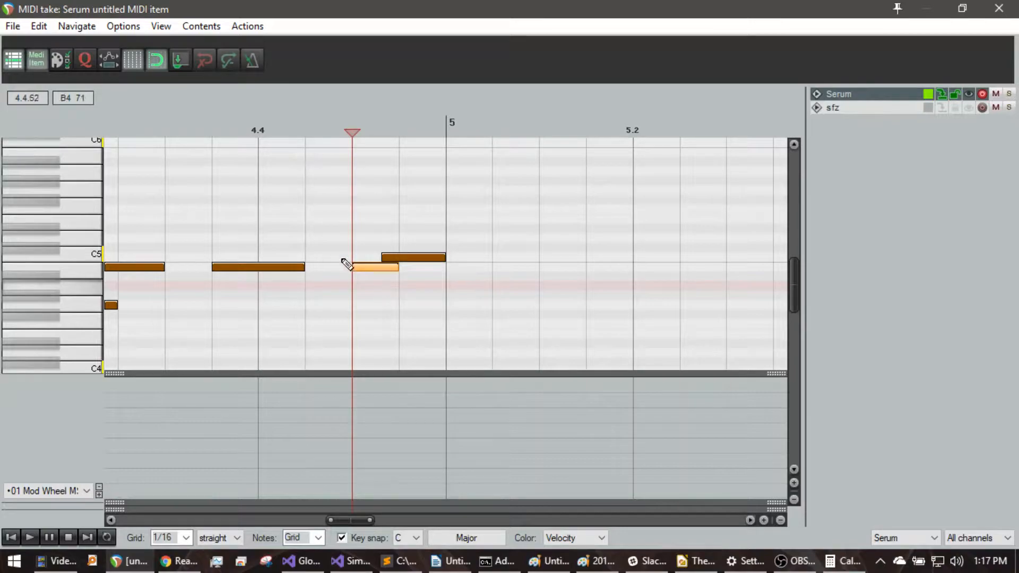
{"action": "scroll", "coordinate": [235, 178], "scroll_direction": "down", "scroll_amount": 3}
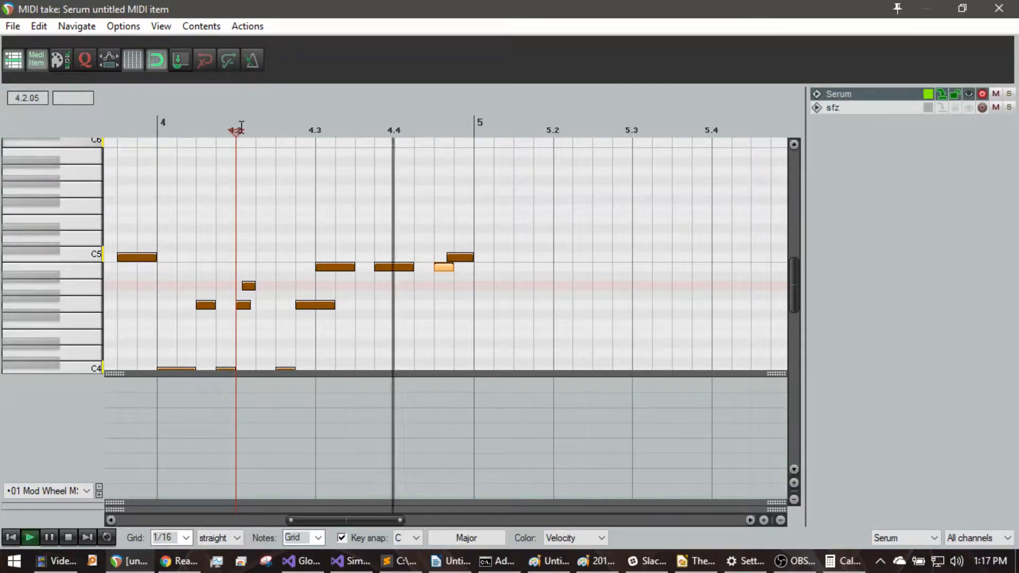
- Add low sixteenth notes in the melody's gaps, C2 at 4.3.50 and C3 at 4.4.25, and play from 4.2
{"action": "mouse_move", "coordinate": [371, 333]}
{"action": "left_mouse_down"}
{"action": "mouse_move", "coordinate": [377, 297]}
{"action": "mouse_move", "coordinate": [376, 360]}
{"action": "mouse_move", "coordinate": [371, 285]}
{"action": "mouse_move", "coordinate": [375, 400]}
{"action": "mouse_move", "coordinate": [364, 269]}
{"action": "mouse_move", "coordinate": [367, 308]}
{"action": "left_mouse_up"}
{"action": "key", "text": "space"}
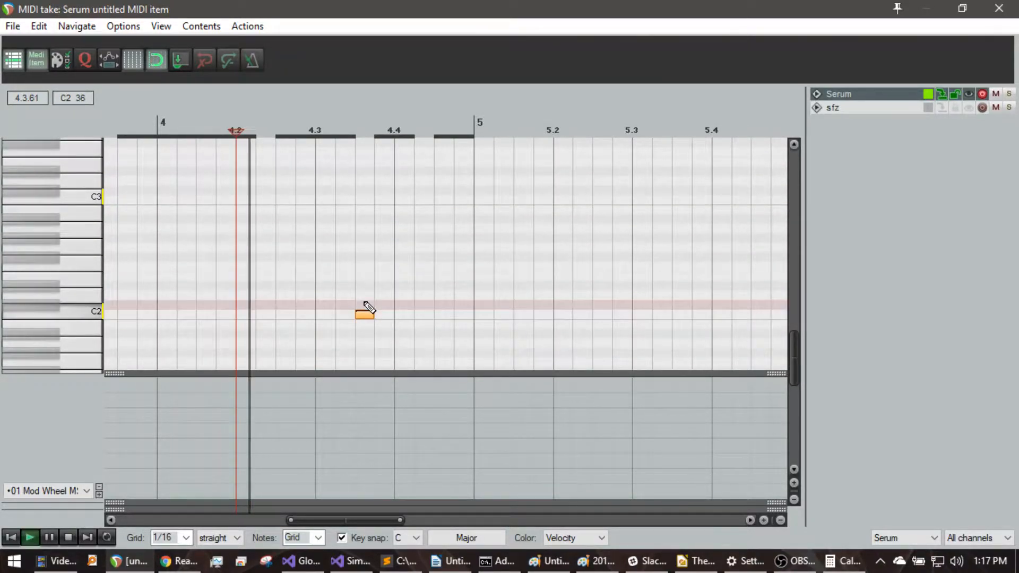
{"action": "key", "text": "space"}
{"action": "left_click", "coordinate": [431, 181]}
{"action": "left_click_drag", "start_coordinate": [436, 183], "coordinate": [428, 196]}
{"action": "key", "text": "space"}
- Play the finished melody with the choir backing from the start
{"action": "scroll", "coordinate": [26, 220], "scroll_direction": "up", "scroll_amount": 3}
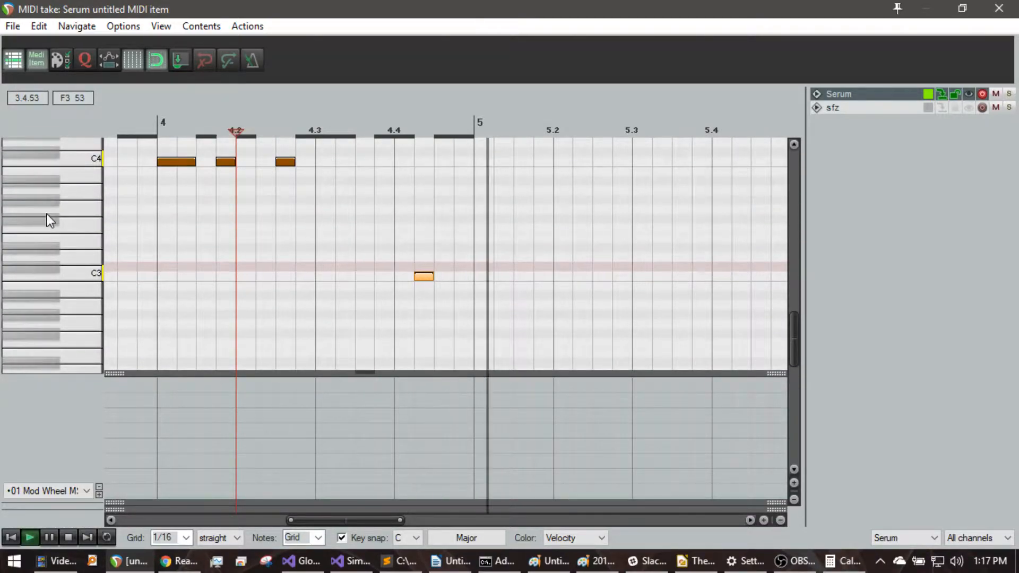
{"action": "scroll", "coordinate": [49, 212], "scroll_direction": "up", "scroll_amount": 6}
{"action": "scroll", "coordinate": [222, 201], "scroll_direction": "down", "scroll_amount": 5}
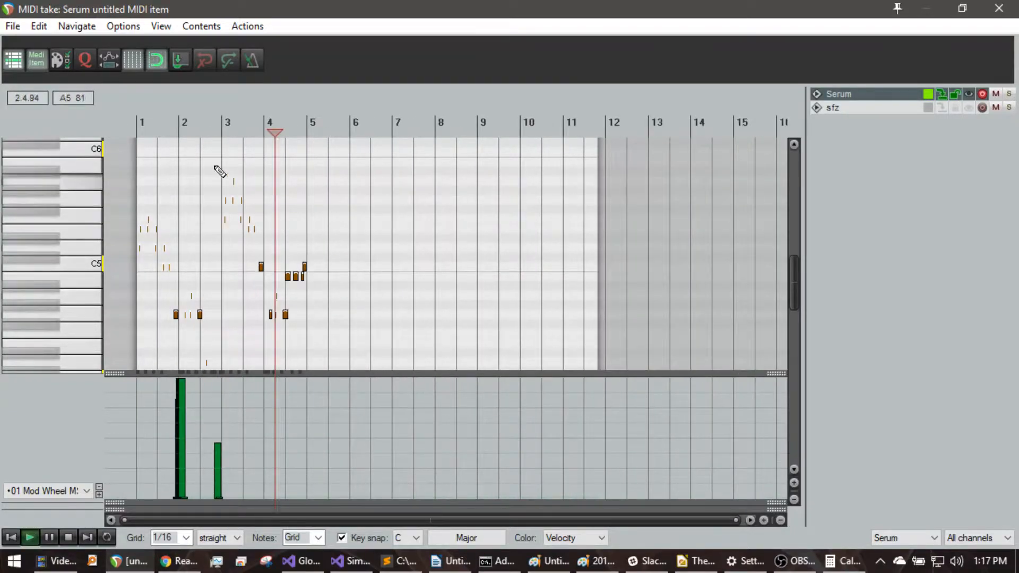
{"action": "left_click", "coordinate": [131, 121]}
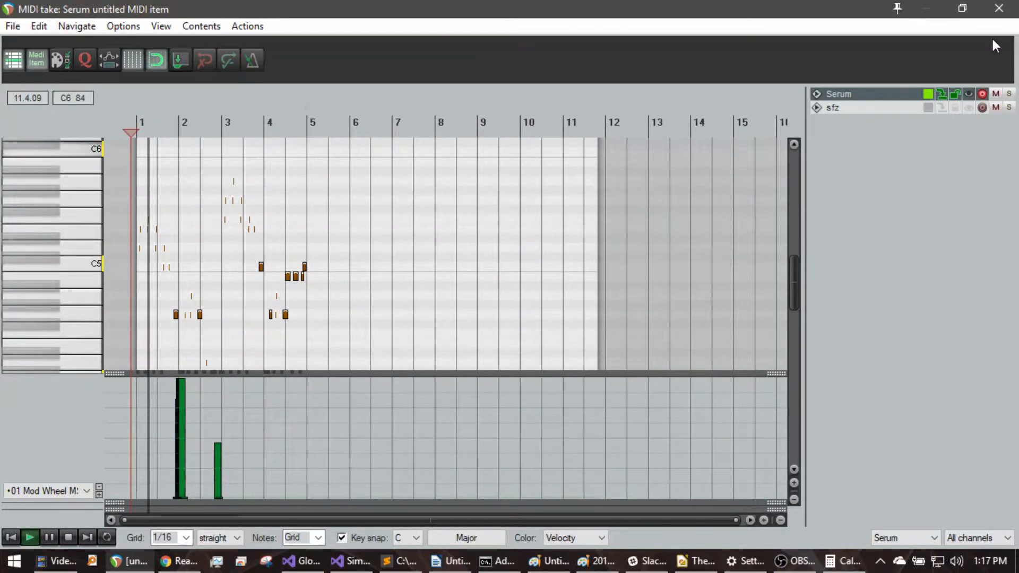
- Close the Serum MIDI editor and stop playback in the arrangement
{"action": "left_click", "coordinate": [998, 8]}
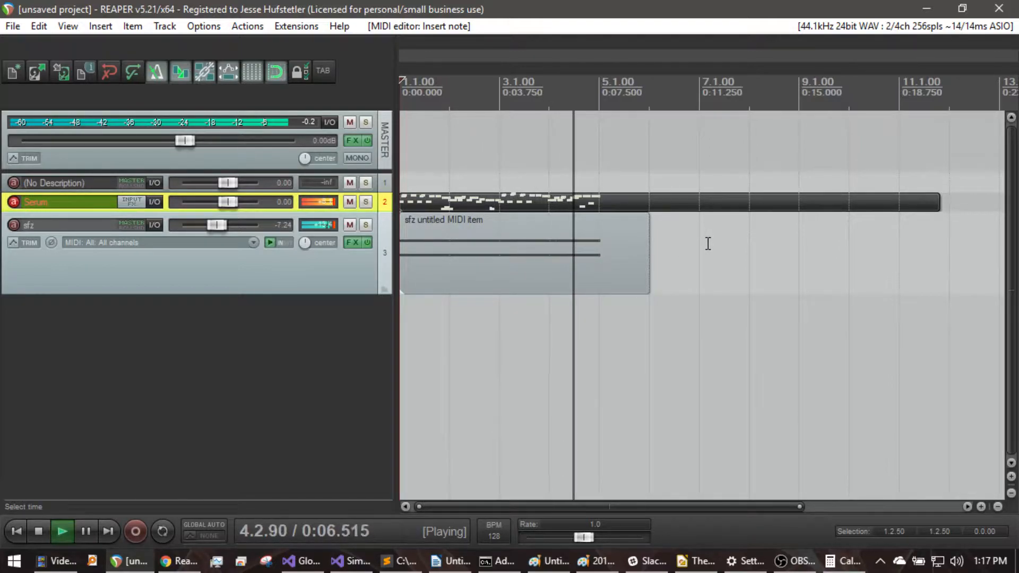
{"action": "key", "text": "space"}
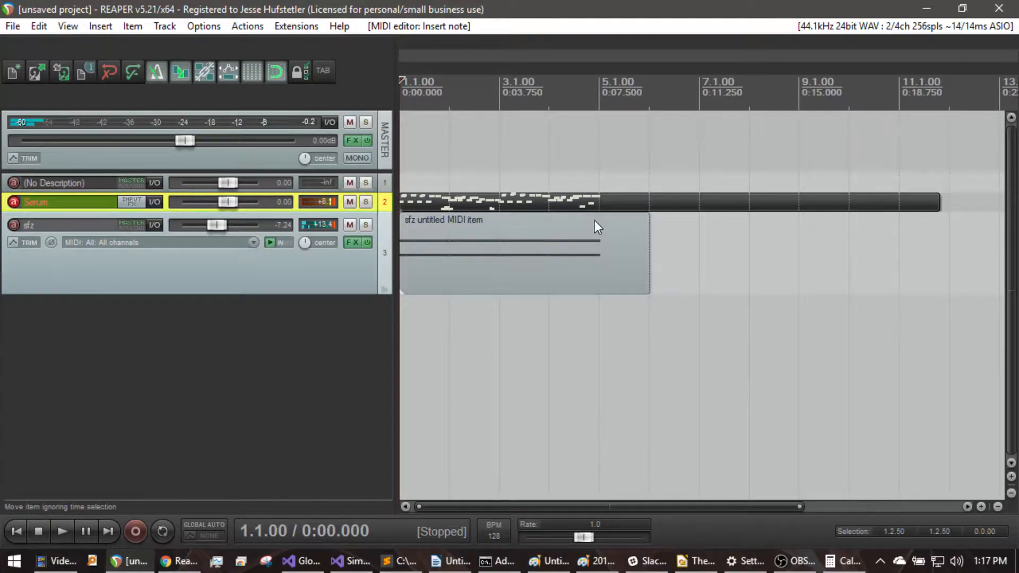
{"action": "scroll", "coordinate": [655, 212], "scroll_direction": "down", "scroll_amount": 3}
{"action": "scroll", "coordinate": [654, 212], "scroll_direction": "up", "scroll_amount": 4}
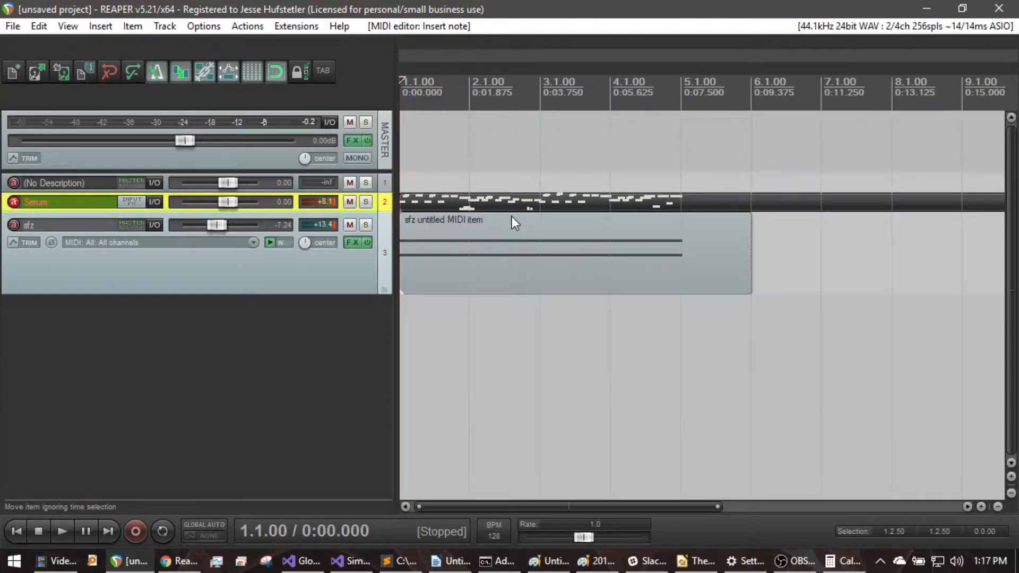
- Switch to Paint to check the viewer's letter about smooth pitch changes, and return to the REAPER arrangement
{"action": "left_click", "coordinate": [595, 562]}
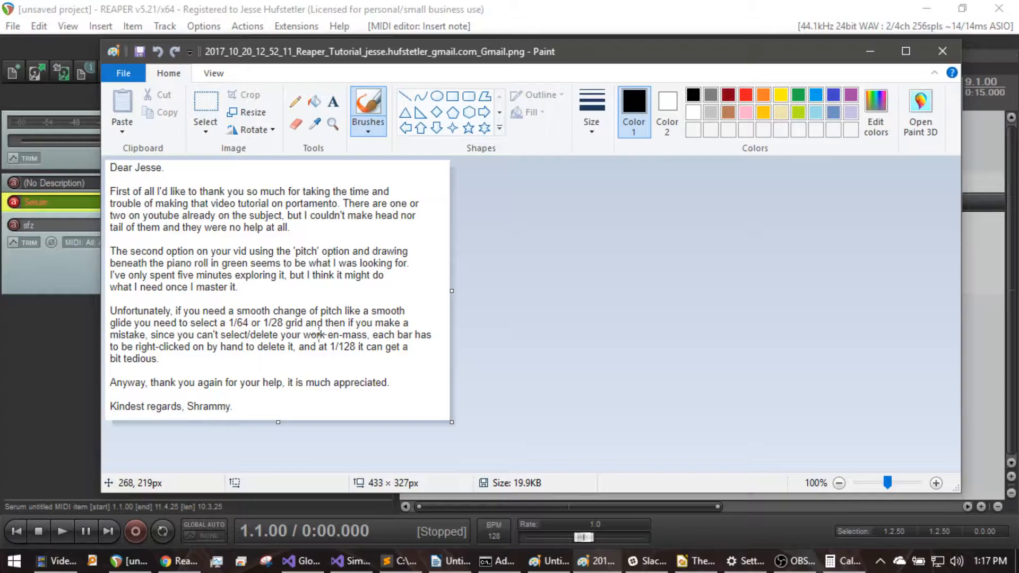
{"action": "left_click", "coordinate": [43, 332]}
{"action": "scroll", "coordinate": [702, 193], "scroll_direction": "down", "scroll_amount": 3}
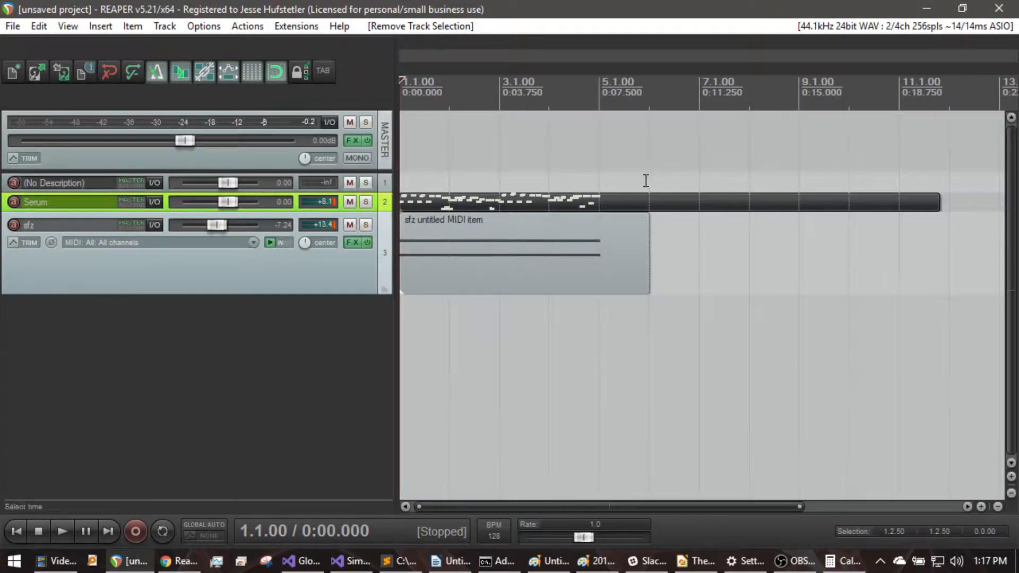
- Reopen the Serum item at 5.1.00 and add a C5 note one beat long at the start of bar 5
{"action": "left_click", "coordinate": [617, 85]}
{"action": "left_click", "coordinate": [616, 198]}
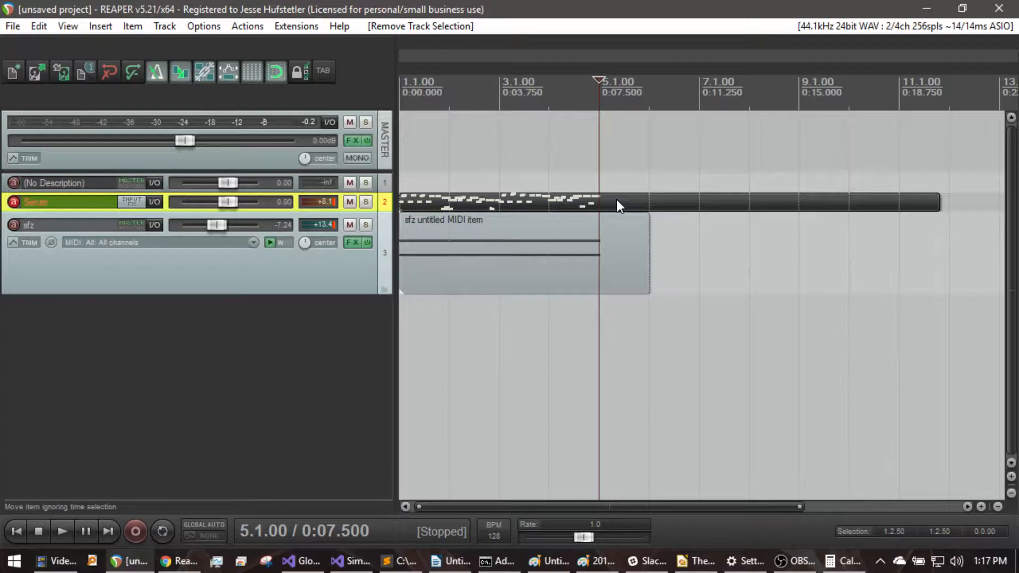
{"action": "double_click", "coordinate": [616, 199]}
{"action": "scroll", "coordinate": [609, 271], "scroll_direction": "up", "scroll_amount": 5}
{"action": "scroll", "coordinate": [525, 281], "scroll_direction": "down", "scroll_amount": 1}
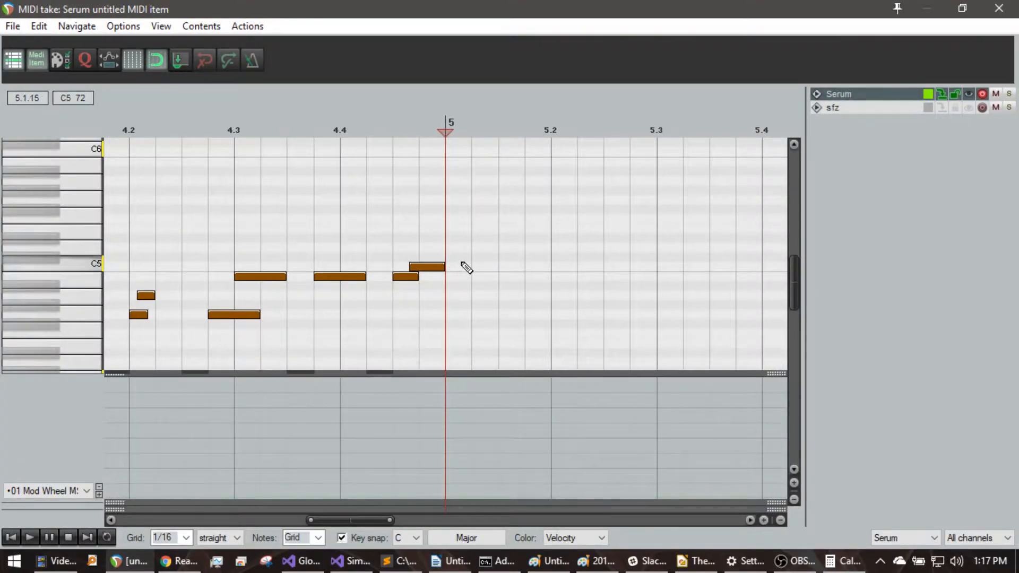
{"action": "left_click_drag", "start_coordinate": [460, 267], "coordinate": [520, 268]}
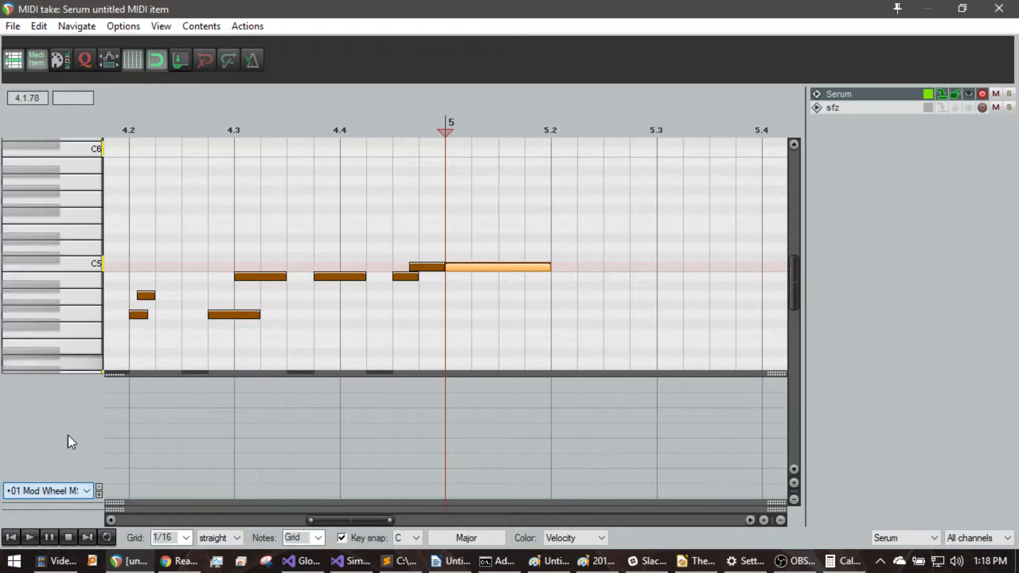
- Show the Pitch lane and draw a bend over the bar 5 C5, curving from near the lowest value up to zero
{"action": "left_click", "coordinate": [75, 486]}
{"action": "scroll", "coordinate": [56, 324], "scroll_direction": "up", "scroll_amount": 3}
{"action": "left_click", "coordinate": [37, 198]}
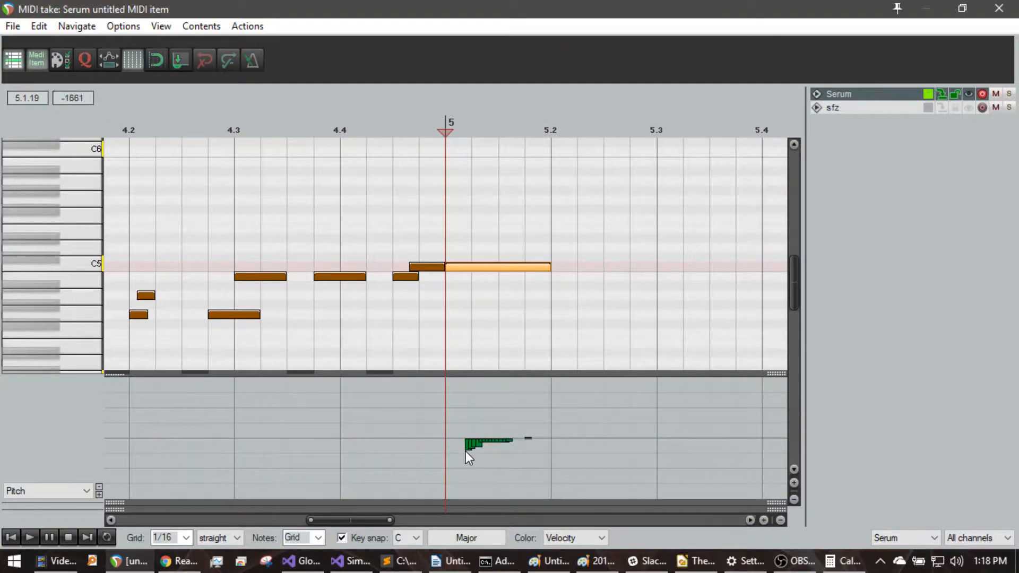
{"action": "left_click_drag", "start_coordinate": [453, 480], "coordinate": [445, 495]}
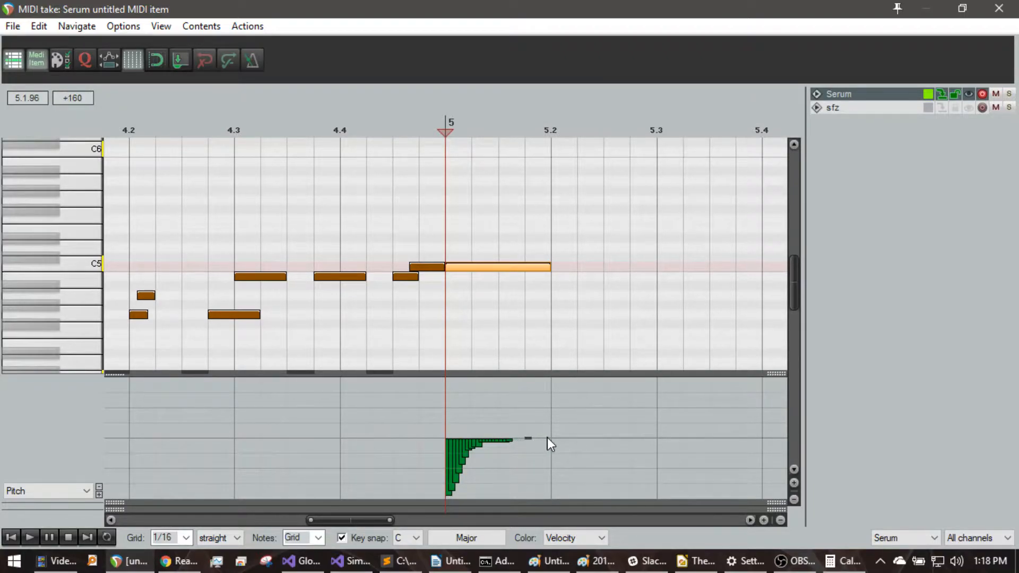
- Clean up the tail of the bar 5 pitch bend and redraw its curve so it starts at the lowest value and reaches zero sooner
{"action": "scroll", "coordinate": [530, 438], "scroll_direction": "up", "scroll_amount": 2}
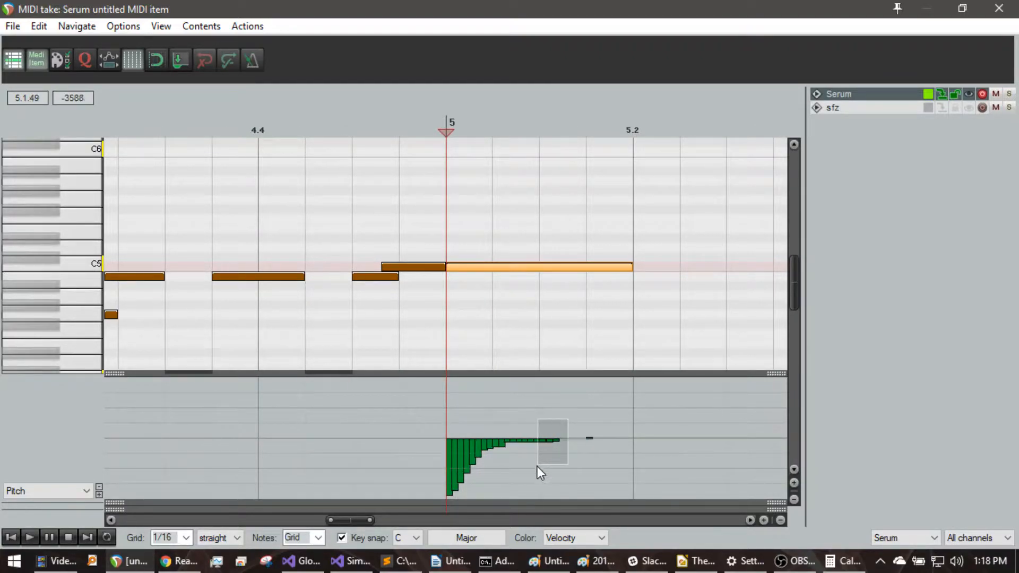
{"action": "left_click_drag", "start_coordinate": [537, 466], "coordinate": [527, 463]}
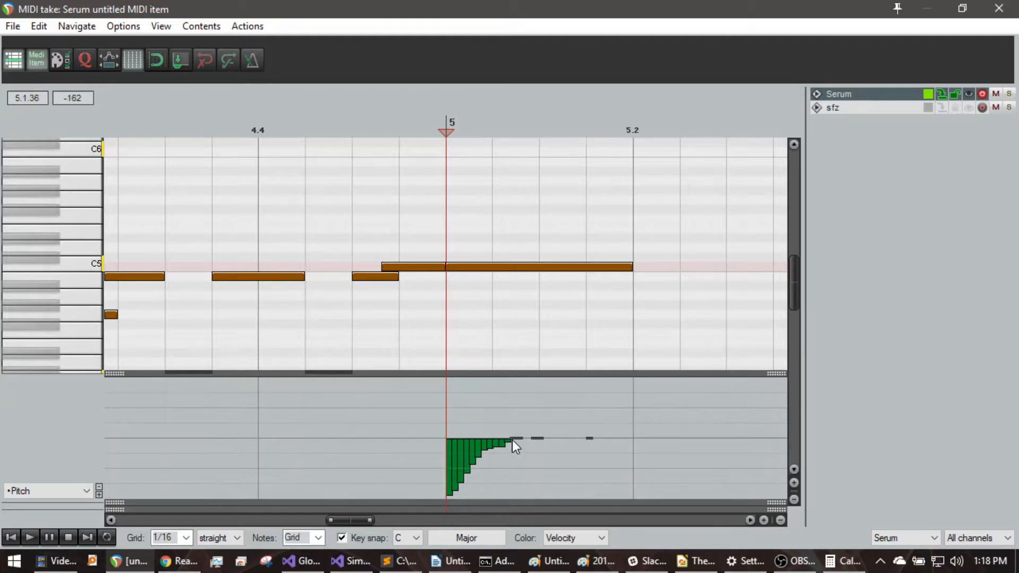
{"action": "left_click_drag", "start_coordinate": [474, 461], "coordinate": [448, 505]}
- Recheck the letter in Paint, box-select the bar 5 pitch events together, and redraw the bend as a smoother curve
{"action": "left_click", "coordinate": [605, 562]}
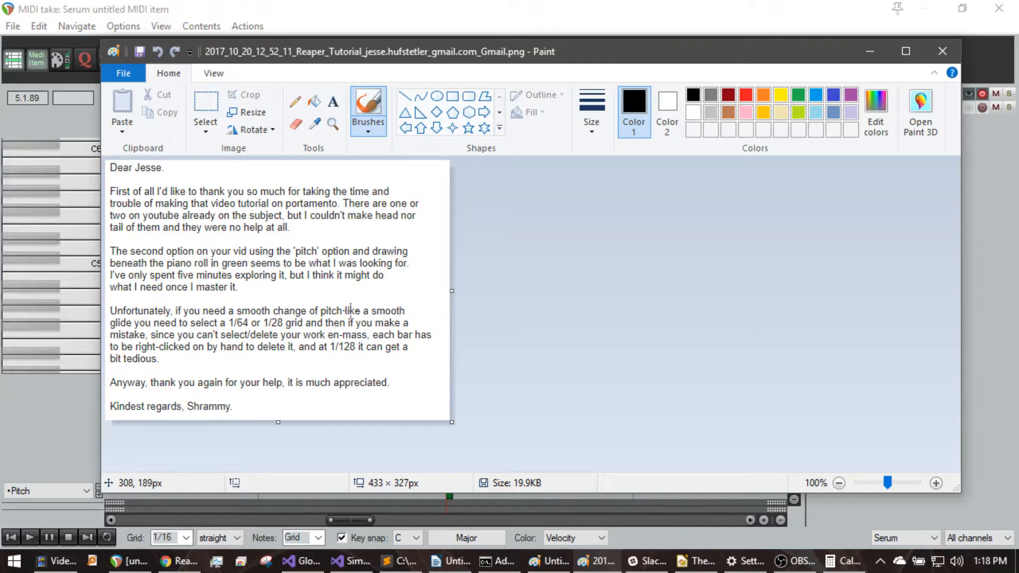
{"action": "left_click", "coordinate": [362, 21]}
{"action": "left_click_drag", "start_coordinate": [523, 397], "coordinate": [326, 551]}
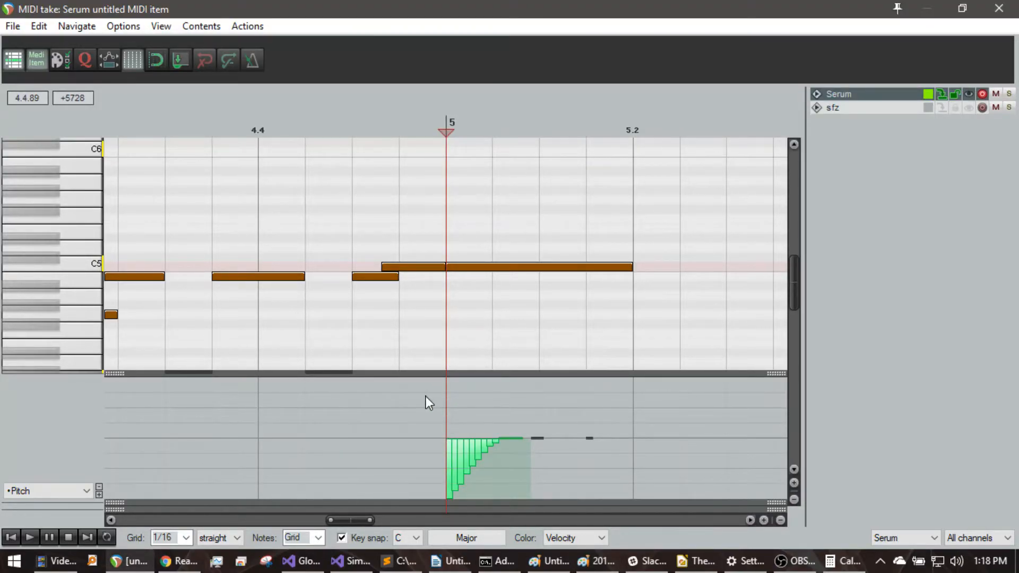
{"action": "left_click_drag", "start_coordinate": [426, 395], "coordinate": [496, 495]}
{"action": "left_click", "coordinate": [494, 469]}
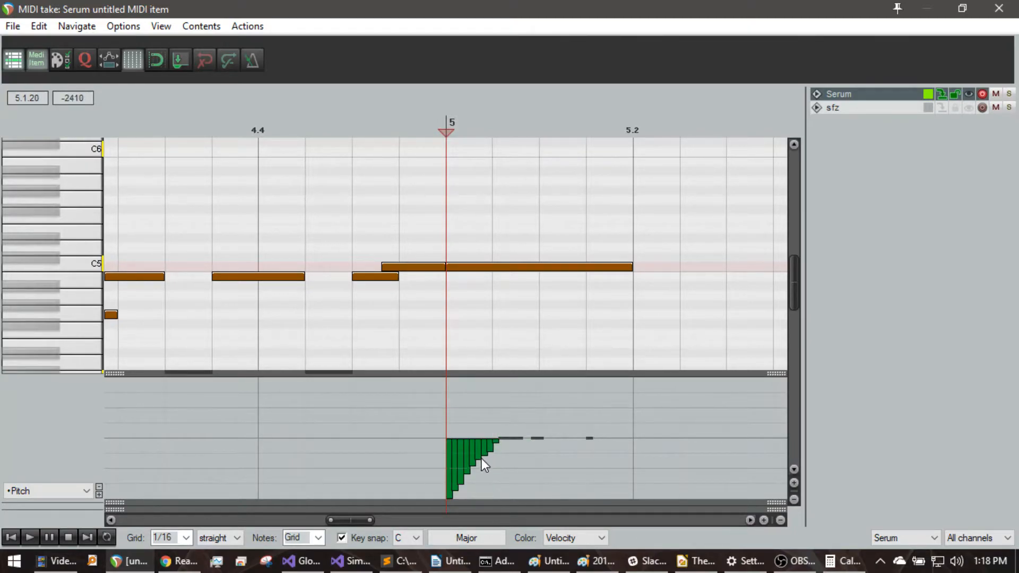
{"action": "mouse_move", "coordinate": [457, 479]}
{"action": "left_mouse_down"}
{"action": "mouse_move", "coordinate": [482, 451]}
{"action": "mouse_move", "coordinate": [453, 480]}
{"action": "left_mouse_up"}
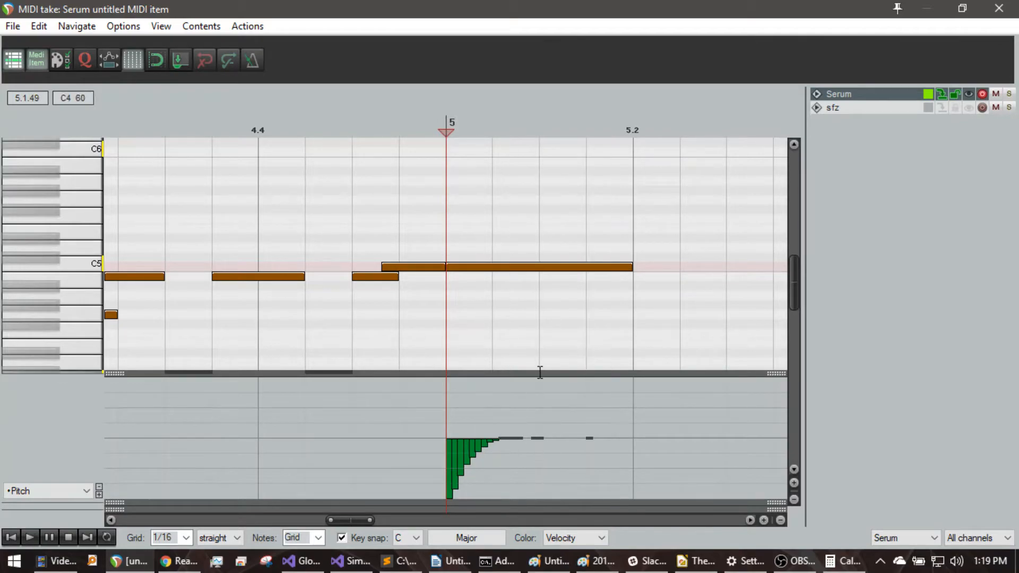
- Examine the individual events of the bar 5 pitch bend at several zoom levels
{"action": "scroll", "coordinate": [539, 371], "scroll_direction": "down", "scroll_amount": 3}
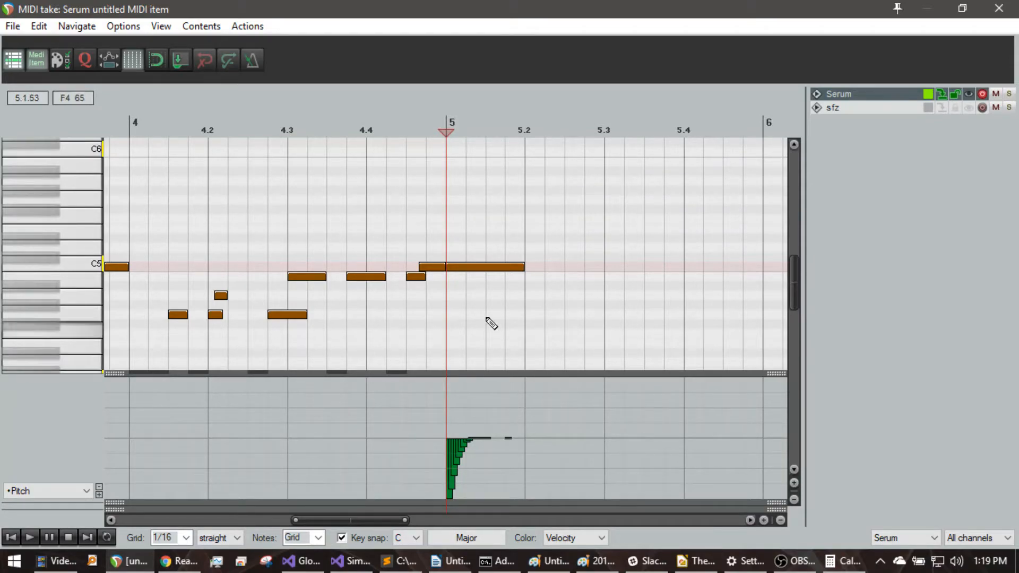
{"action": "scroll", "coordinate": [488, 324], "scroll_direction": "down", "scroll_amount": 4}
{"action": "scroll", "coordinate": [486, 314], "scroll_direction": "down", "scroll_amount": 1}
{"action": "scroll", "coordinate": [484, 317], "scroll_direction": "up", "scroll_amount": 4}
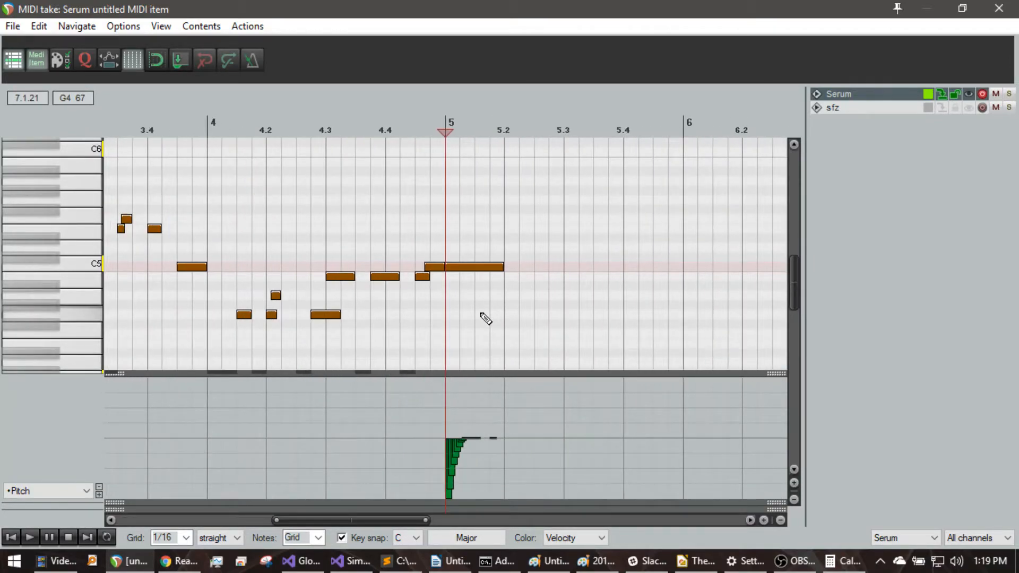
{"action": "scroll", "coordinate": [520, 435], "scroll_direction": "up", "scroll_amount": 4}
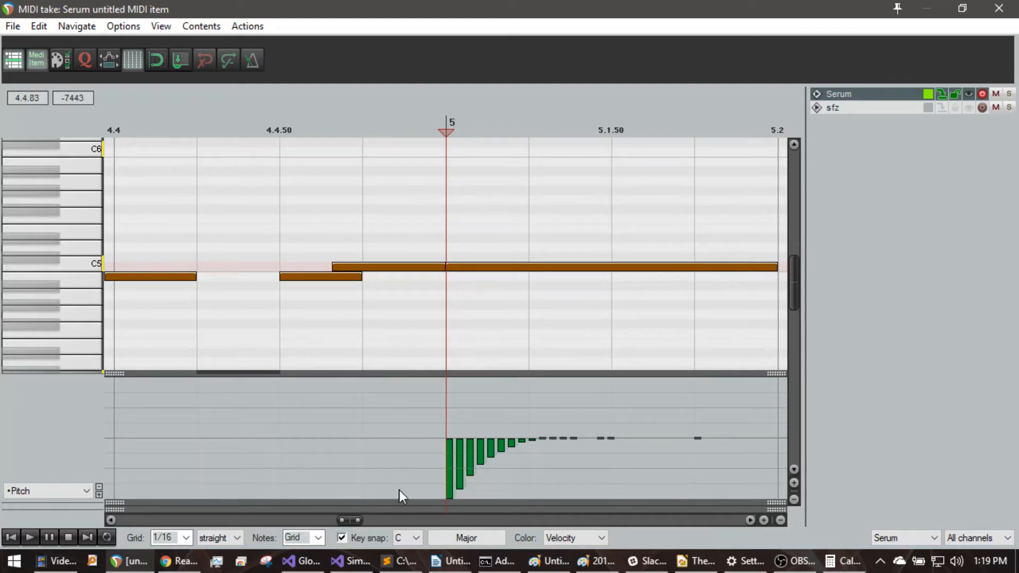
{"action": "scroll", "coordinate": [524, 394], "scroll_direction": "down", "scroll_amount": 4}
{"action": "scroll", "coordinate": [523, 393], "scroll_direction": "down", "scroll_amount": 3}
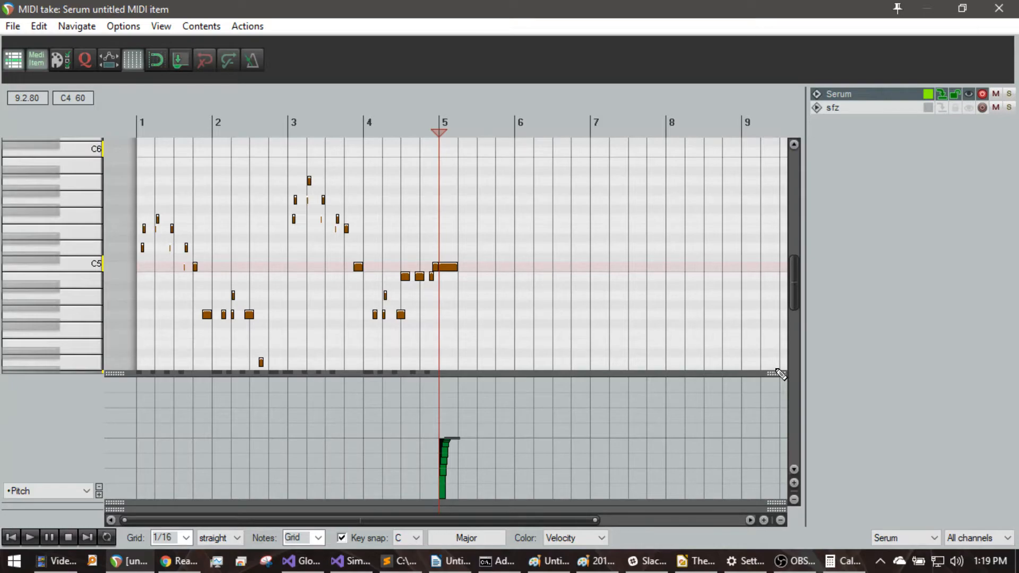
{"action": "scroll", "coordinate": [495, 334], "scroll_direction": "up", "scroll_amount": 5}
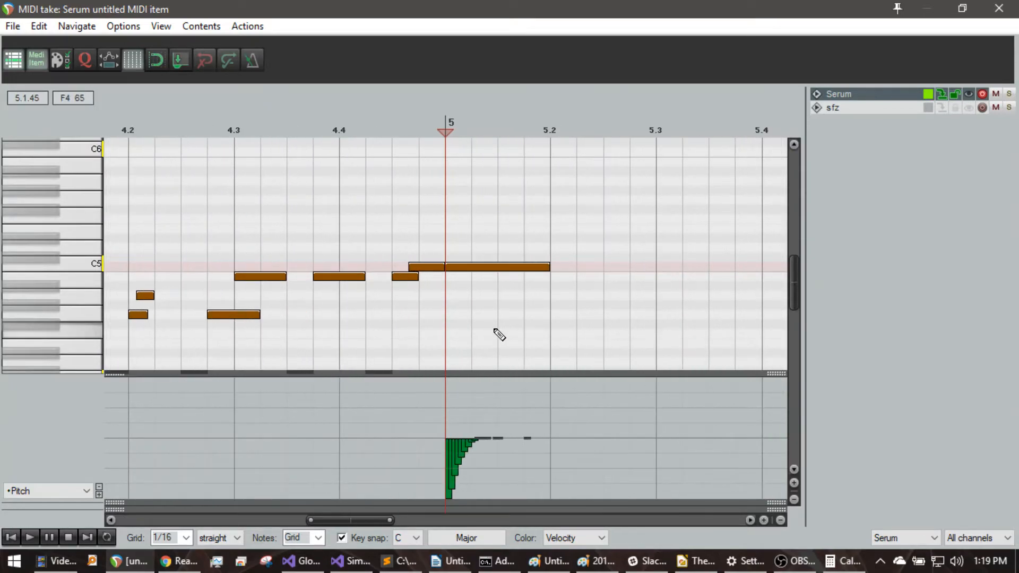
{"action": "scroll", "coordinate": [501, 336], "scroll_direction": "up", "scroll_amount": 1}
{"action": "scroll", "coordinate": [501, 335], "scroll_direction": "down", "scroll_amount": 6}
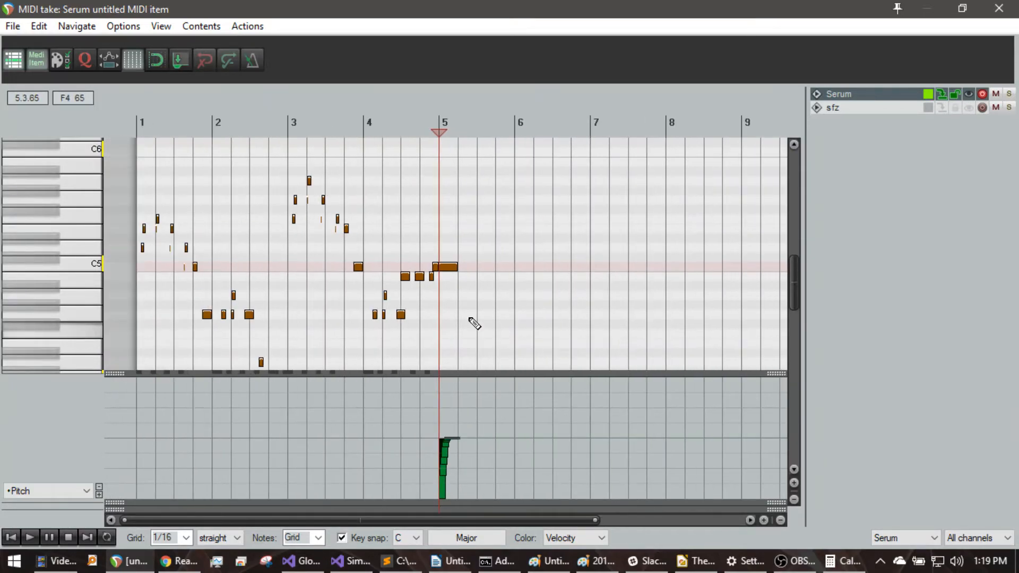
- Play the melody from the start of bar 1 and stop to review the notes and pitch bend
{"action": "left_click", "coordinate": [136, 130]}
{"action": "key", "text": "space"}
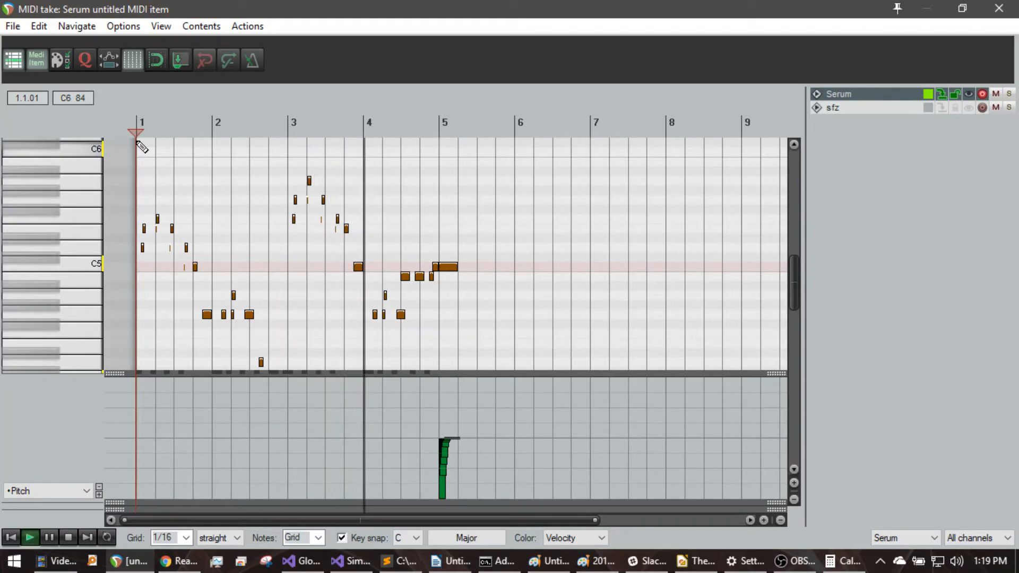
{"action": "key", "text": "space"}
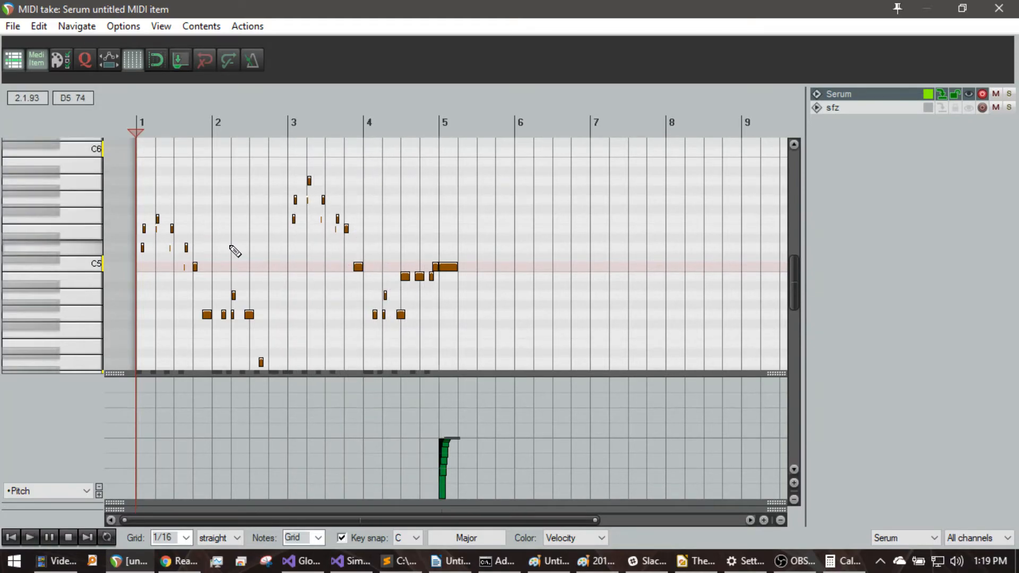
{"action": "scroll", "coordinate": [650, 343], "scroll_direction": "up", "scroll_amount": 4}
{"action": "scroll", "coordinate": [650, 352], "scroll_direction": "down", "scroll_amount": 4}
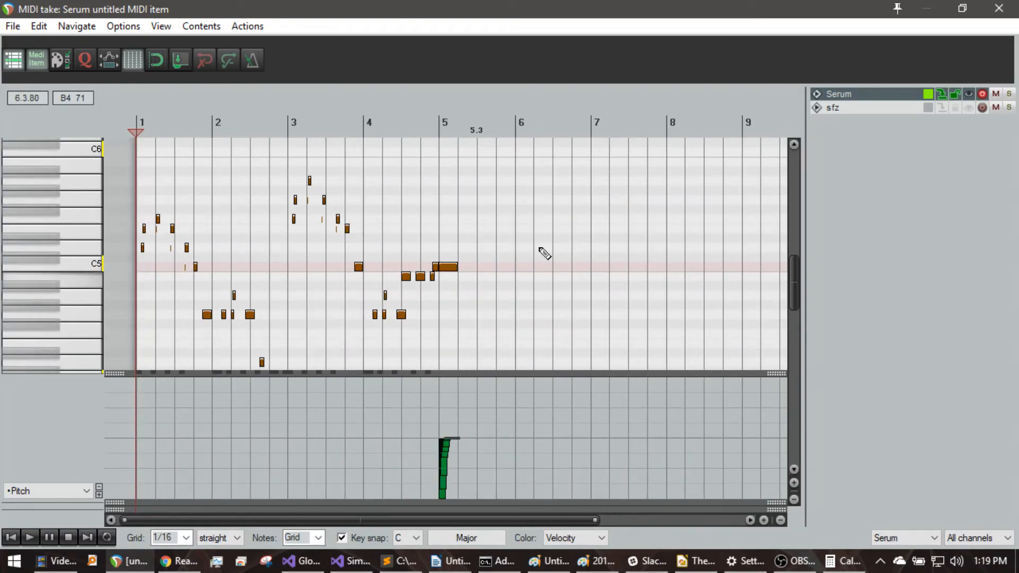
- Return to bar 5 and remove the whole pitch bend from the C5 note
{"action": "left_click", "coordinate": [441, 114]}
{"action": "scroll", "coordinate": [514, 429], "scroll_direction": "up", "scroll_amount": 6}
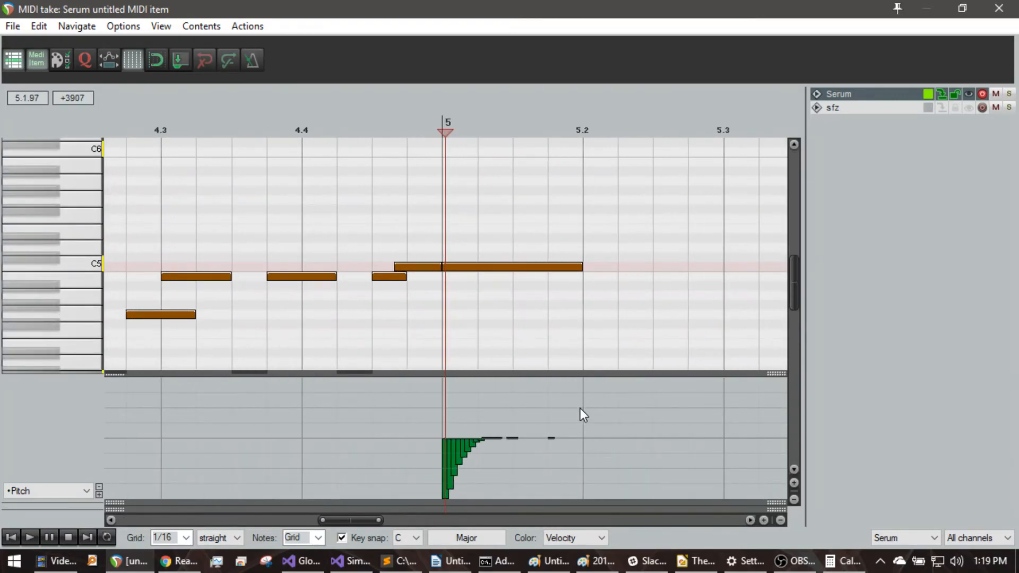
{"action": "key", "text": "ctrl+z"}
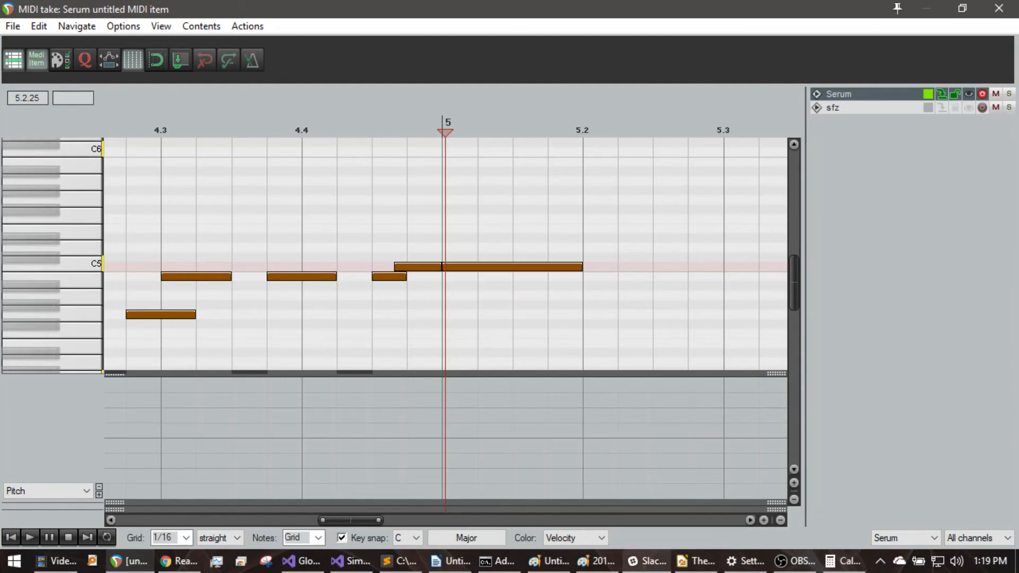
- Bring up the viewer's letter in Paint once more and switch to OBS
{"action": "left_click", "coordinate": [597, 561]}
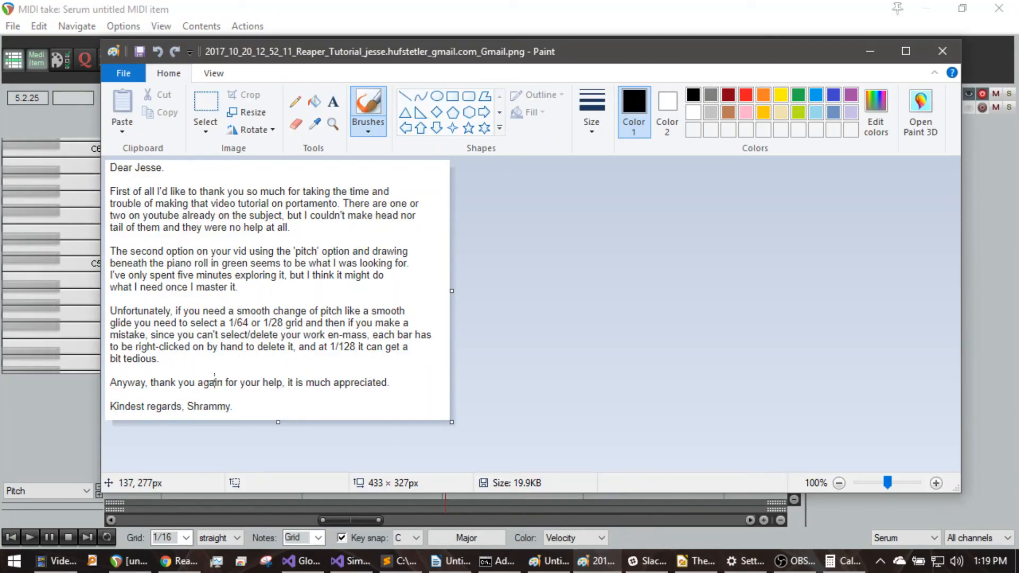
{"action": "left_click", "coordinate": [784, 561]}
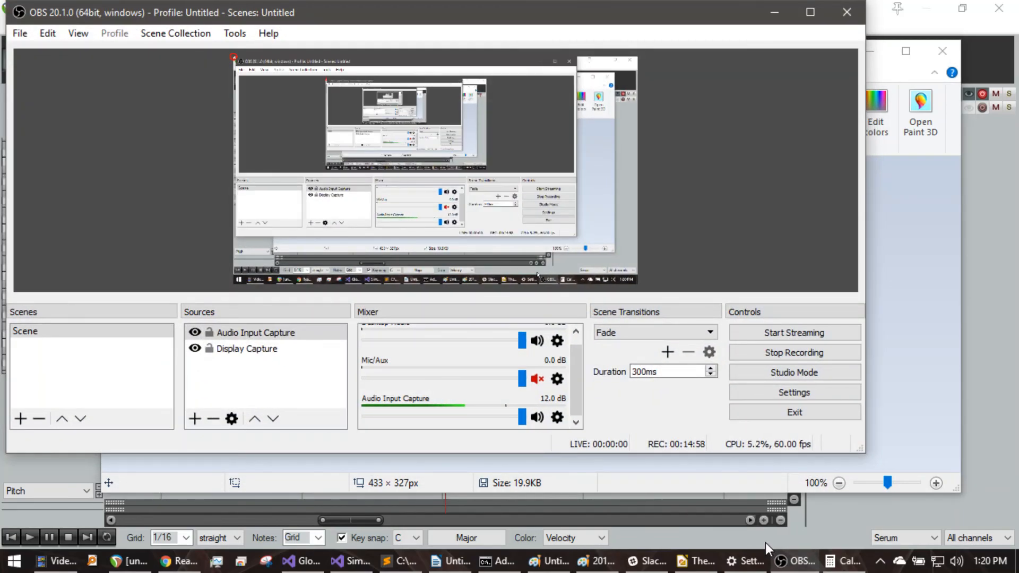